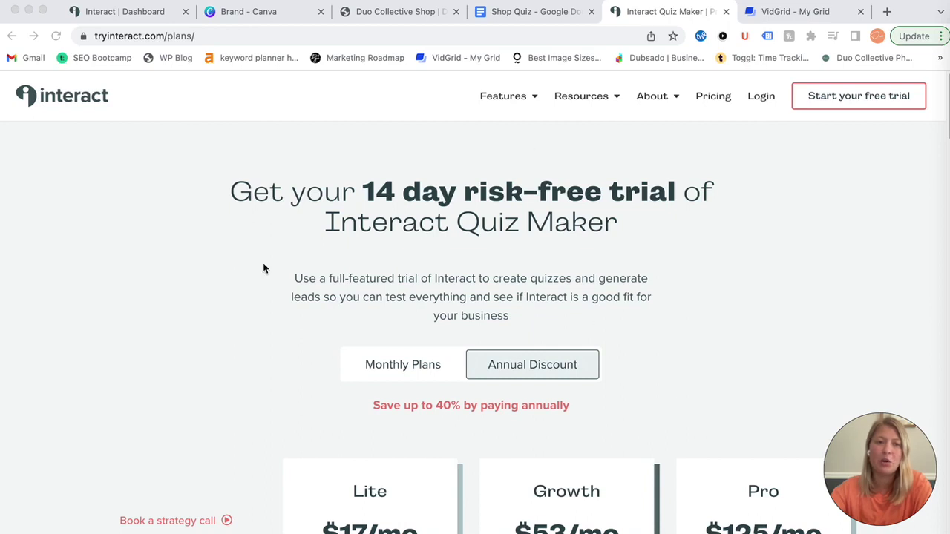
# Step: View the Interact quiz dashboard, the Duo Collective home page and the 'How strong is your 'Gram game?' quiz linked from its banner
pyautogui.click(146, 19)
pyautogui.moveTo(346, 300)
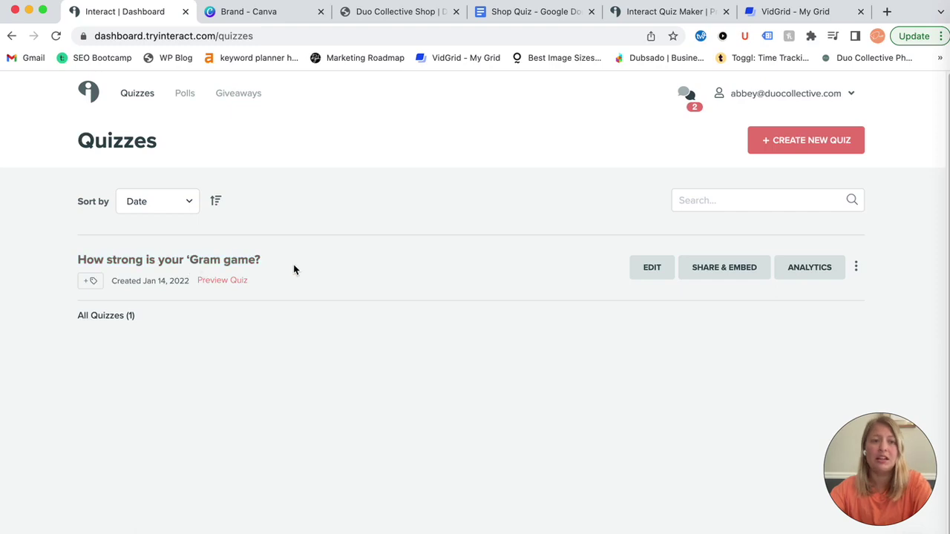
pyautogui.click(409, 12)
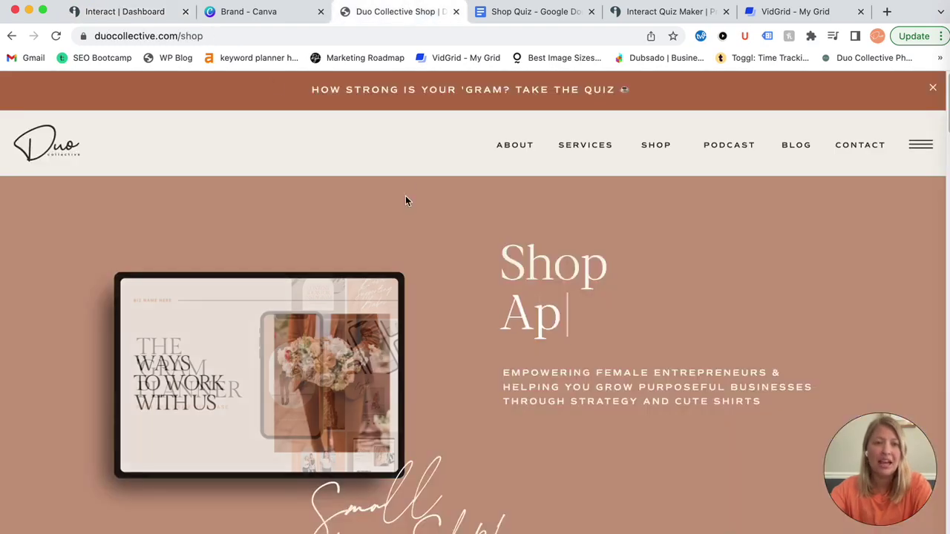
pyautogui.click(68, 145)
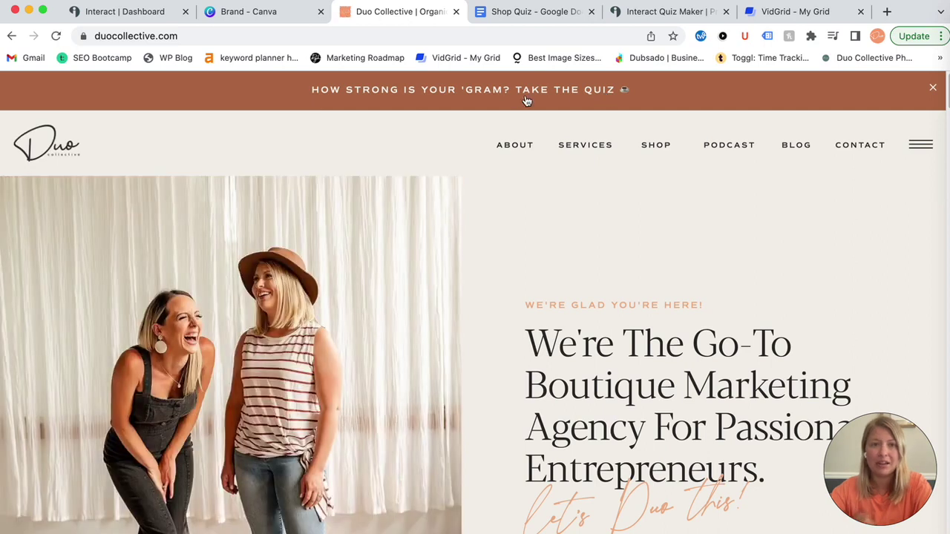
pyautogui.click(525, 95)
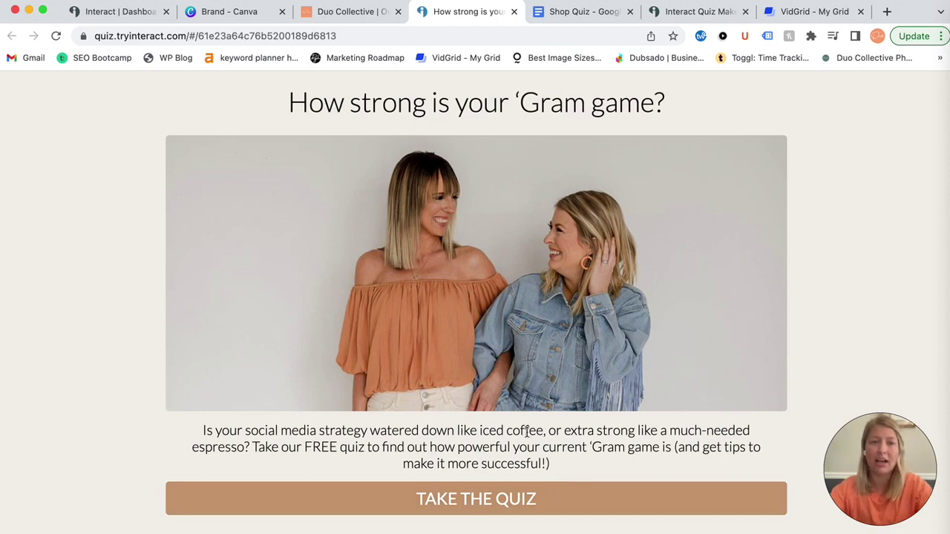
# Step: Return to the Interact dashboard and start creating a new quiz
pyautogui.click(111, 12)
pyautogui.moveTo(457, 281)
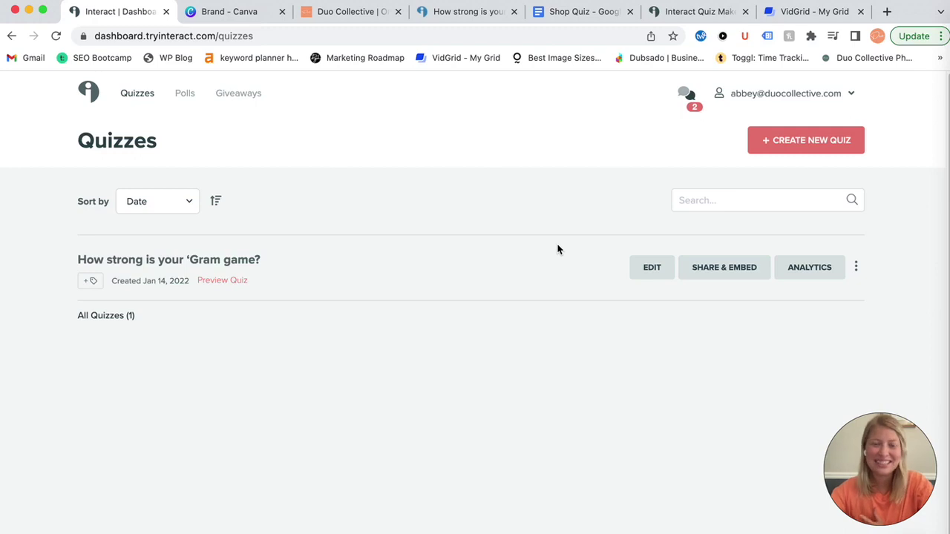
pyautogui.click(800, 141)
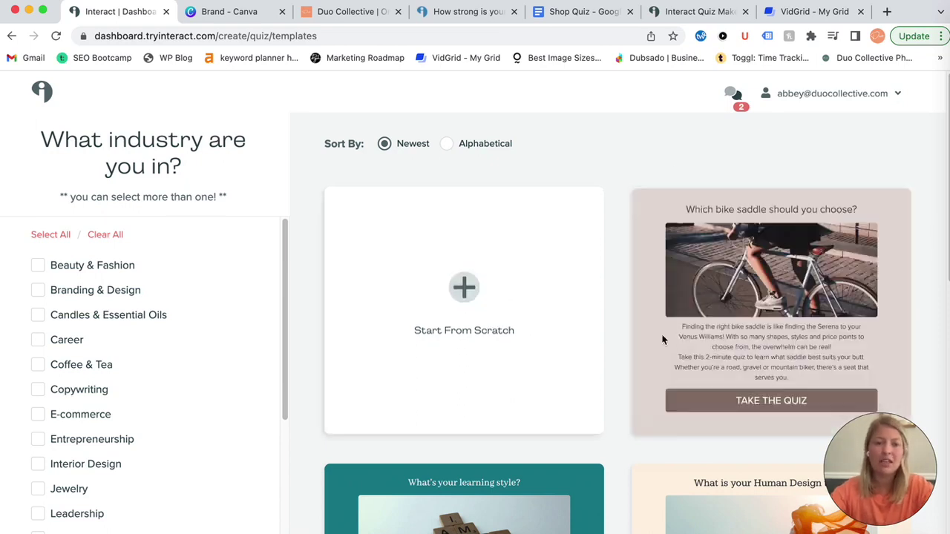
# Step: Examine the available quiz templates and the list of industries they can be filtered by
pyautogui.scroll(-2, 668, 338)
pyautogui.scroll(-5, 678, 334)
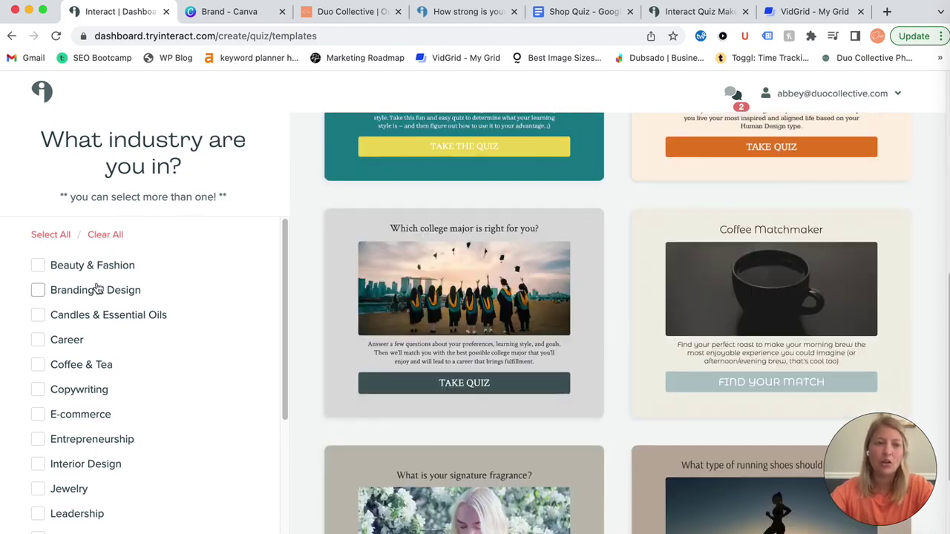
pyautogui.scroll(-5, 107, 426)
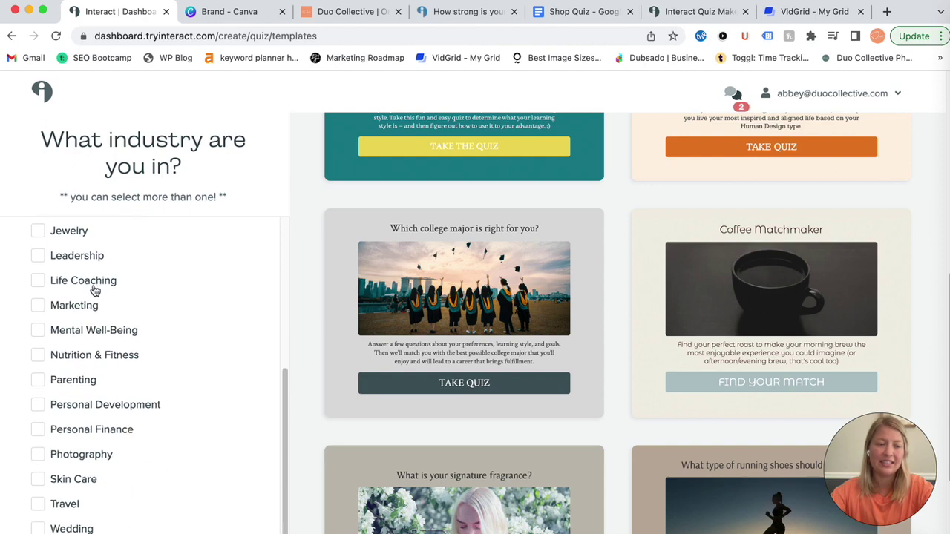
pyautogui.scroll(-2, 104, 445)
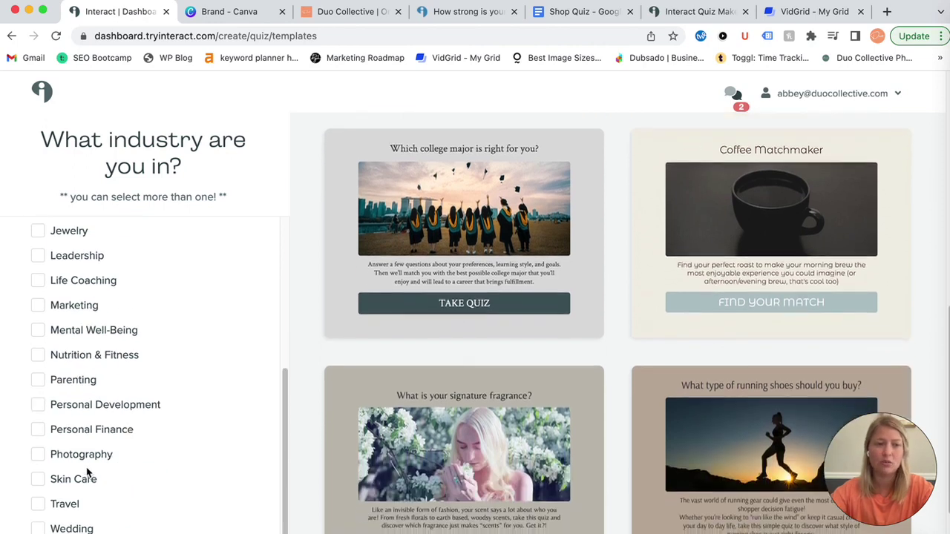
pyautogui.scroll(1, 155, 439)
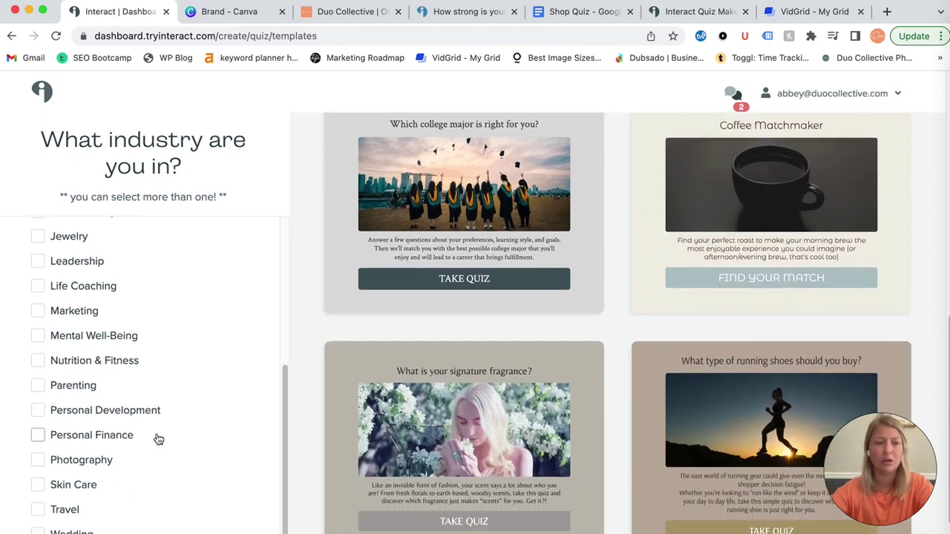
pyautogui.scroll(-1, 142, 464)
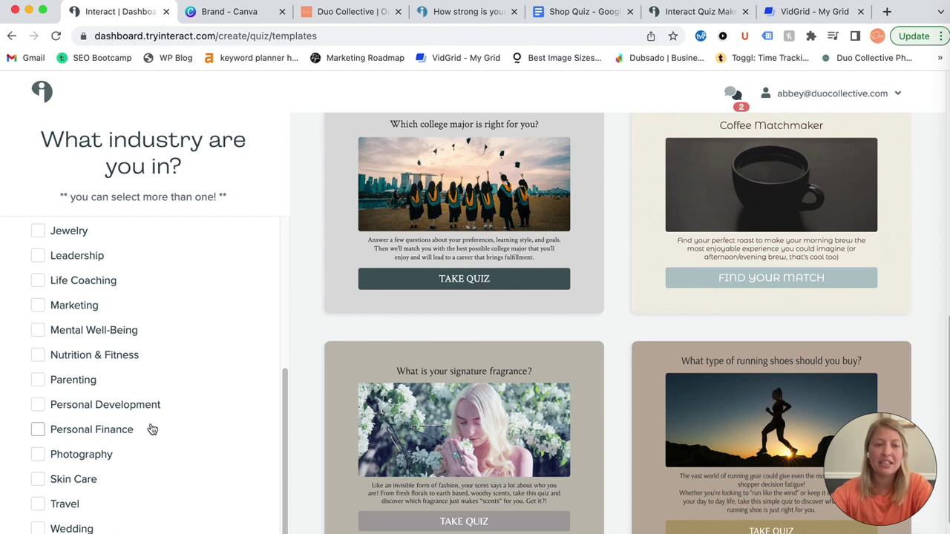
pyautogui.scroll(4, 171, 423)
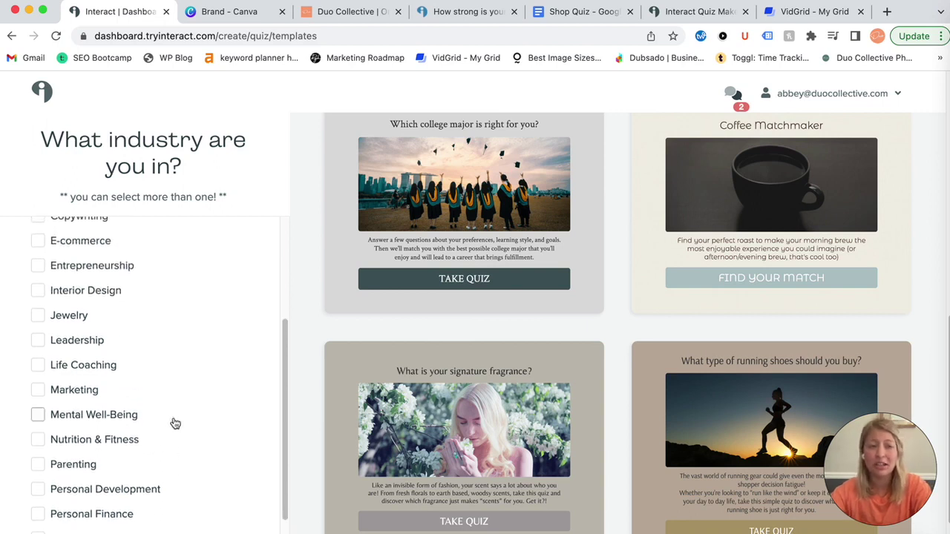
pyautogui.scroll(3, 175, 423)
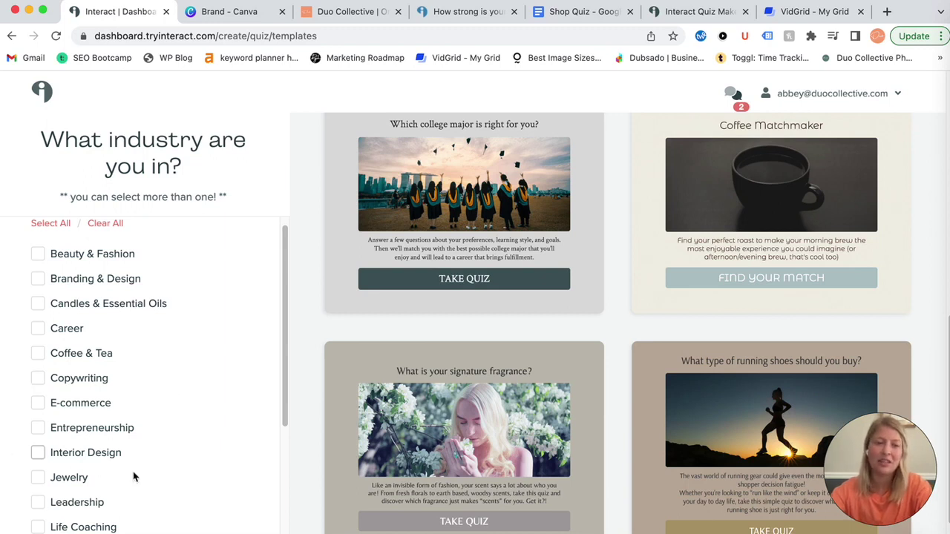
# Step: Create the new quiz from the Coffee Matchmaker template
pyautogui.scroll(-2, 112, 501)
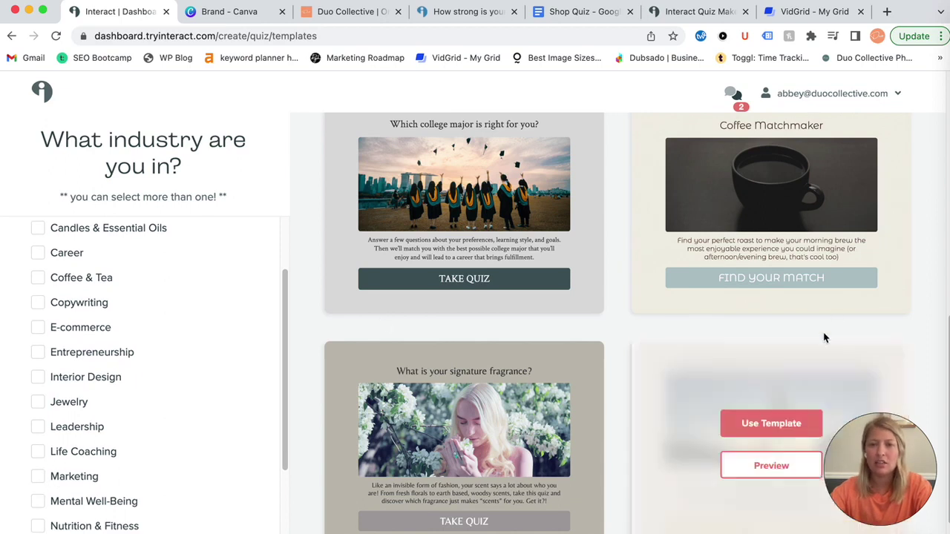
pyautogui.scroll(1, 925, 338)
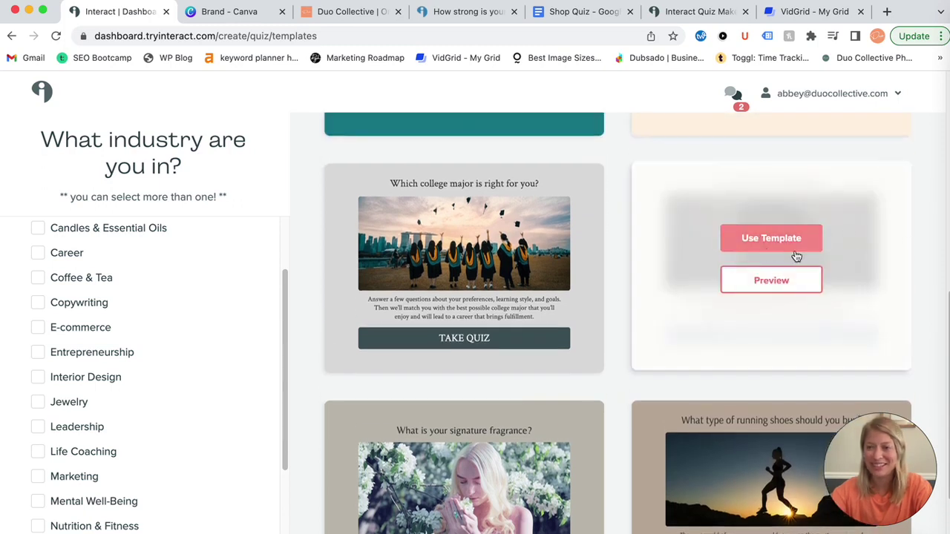
pyautogui.click(772, 244)
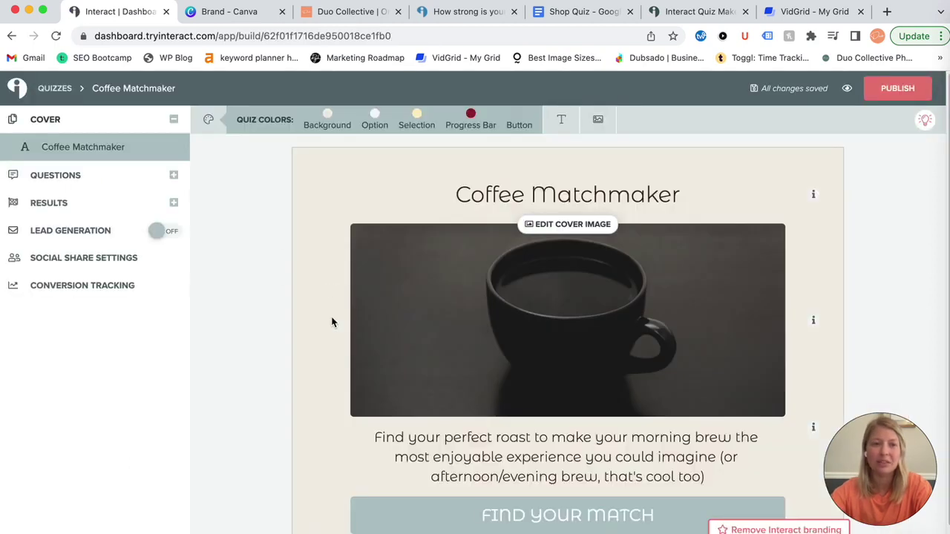
# Step: Review the template's questions and answer options, including the ones about tasting notes and flavor profiles
pyautogui.scroll(-1, 294, 301)
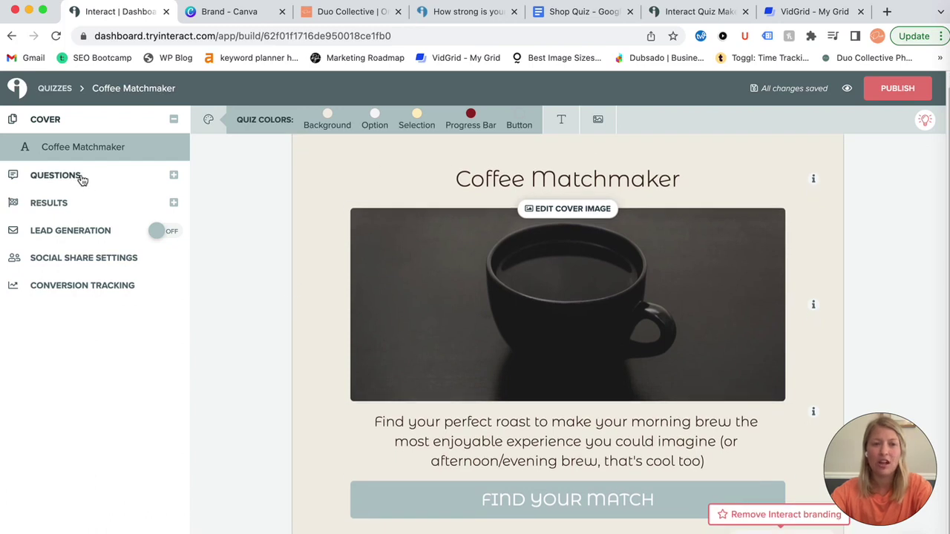
pyautogui.click(82, 178)
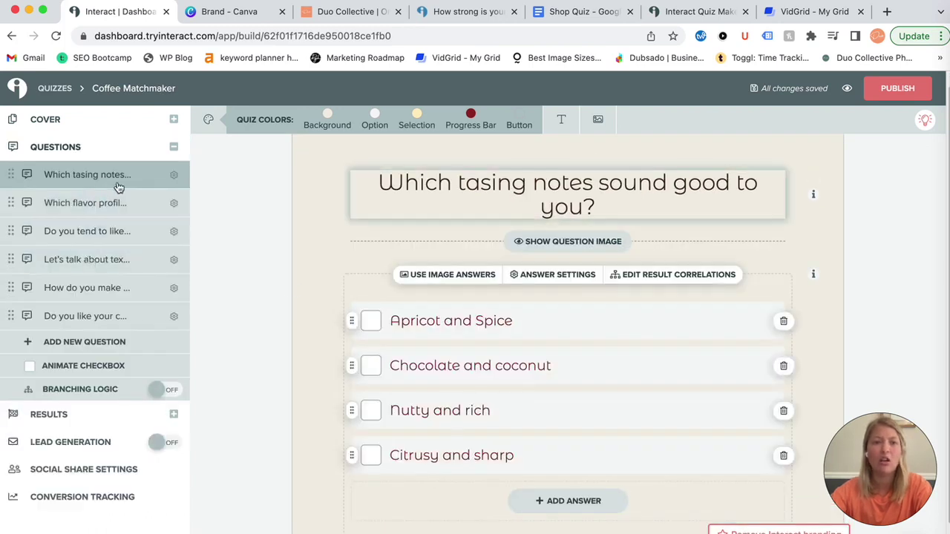
pyautogui.click(61, 208)
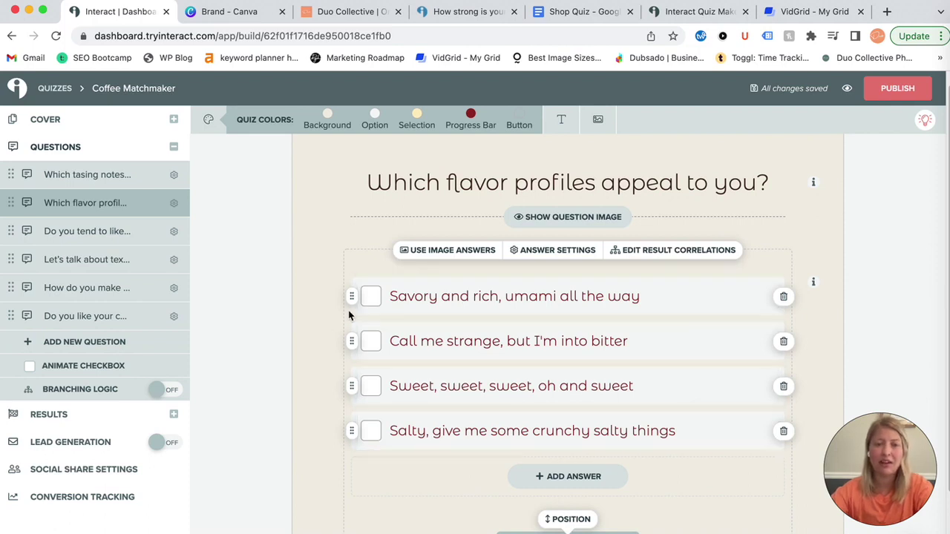
pyautogui.click(78, 210)
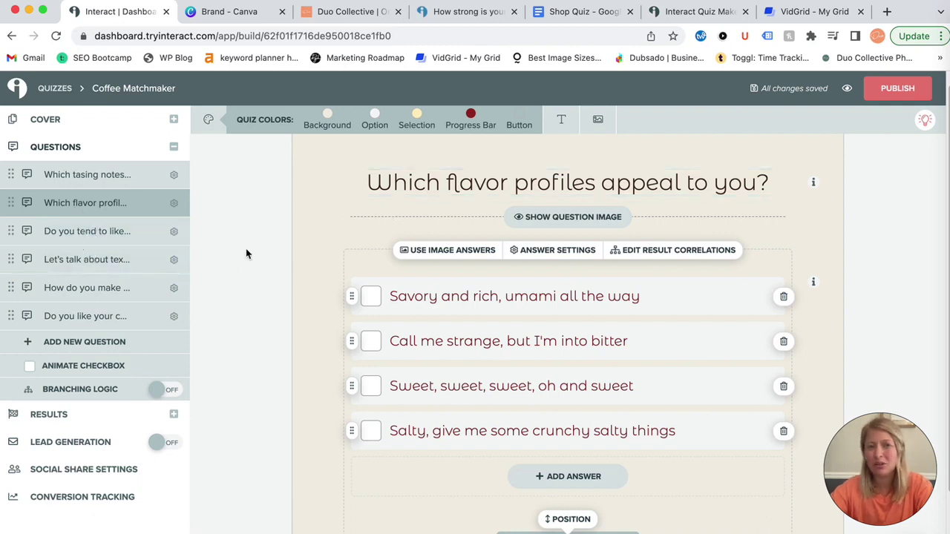
# Step: Inspect the quiz cover's text font settings and its background color setting
pyautogui.click(56, 121)
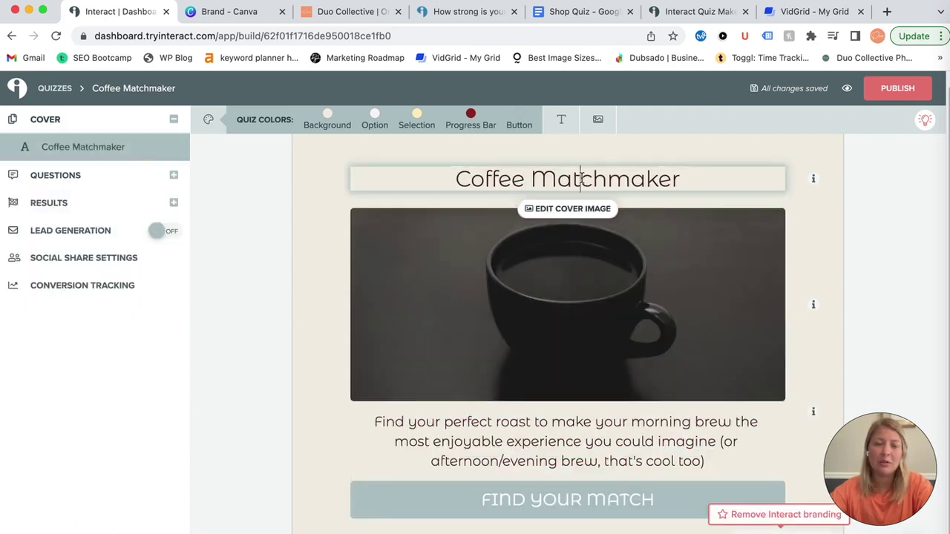
pyautogui.click(561, 119)
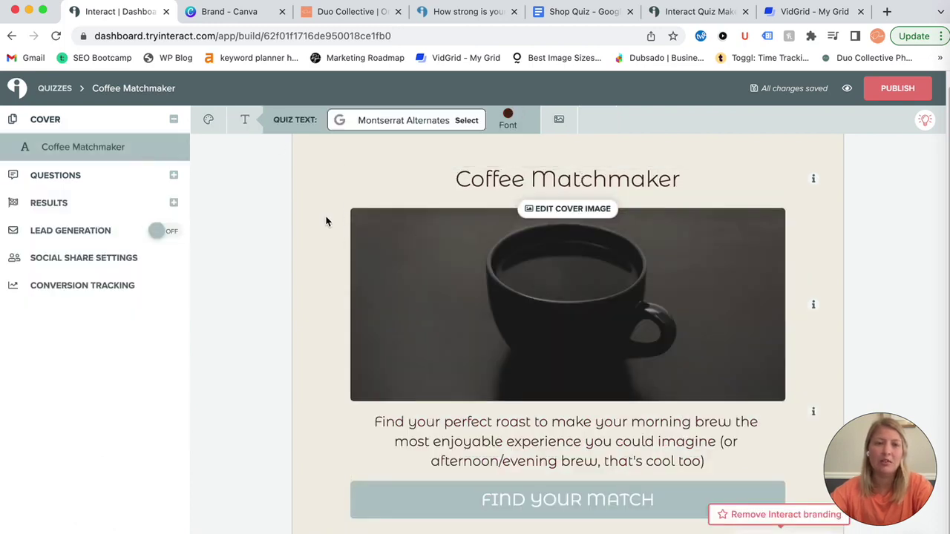
pyautogui.click(50, 173)
pyautogui.click(48, 122)
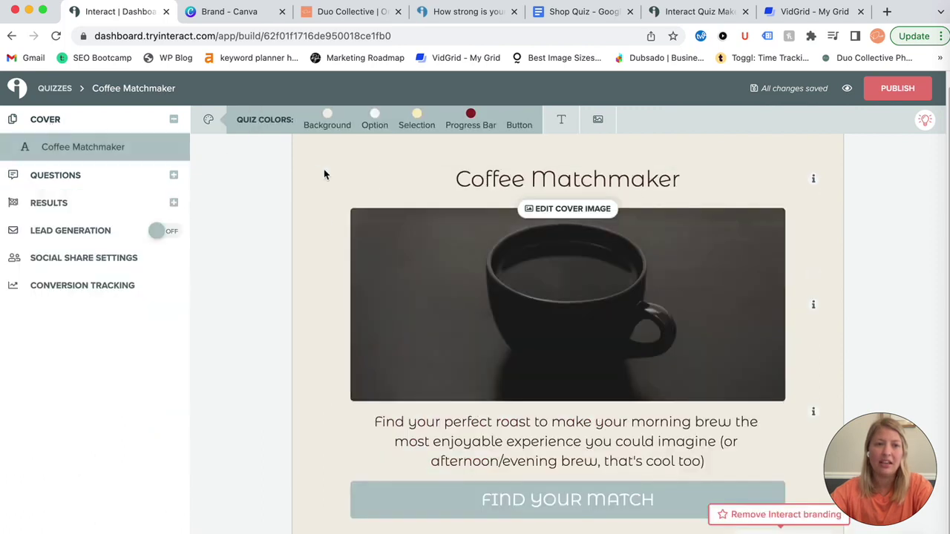
pyautogui.click(328, 117)
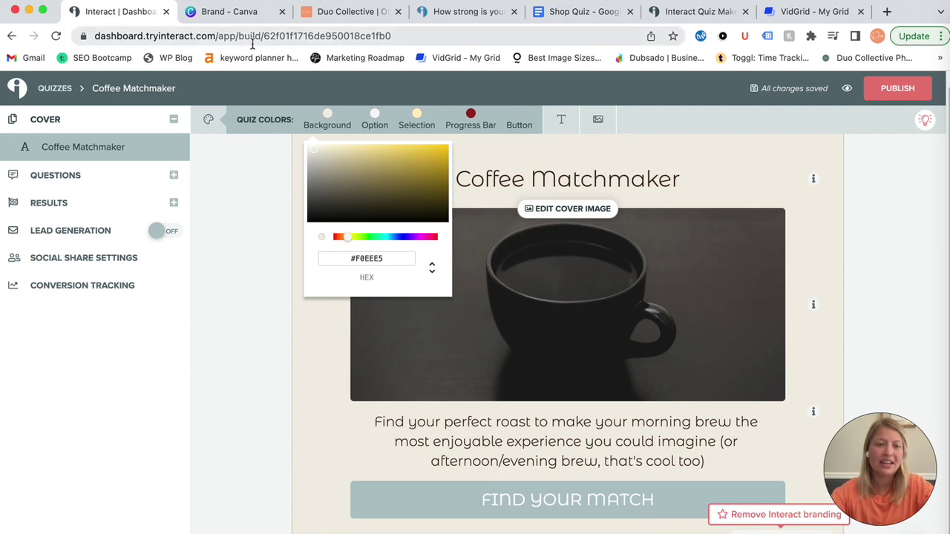
# Step: Switch to the Canva brand kit and copy the hex code #F7A377 from the Duo Brand Colors palette
pyautogui.click(236, 13)
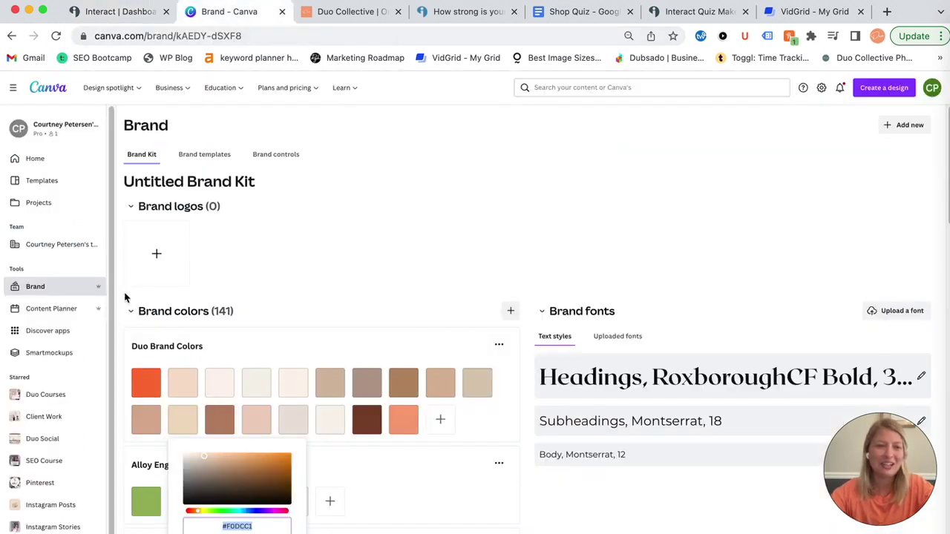
pyautogui.click(357, 302)
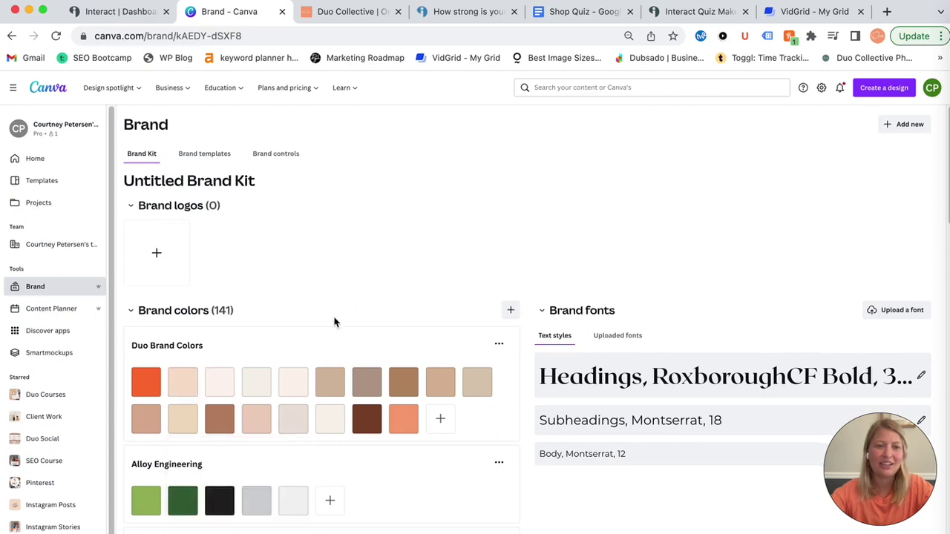
pyautogui.scroll(-1, 332, 324)
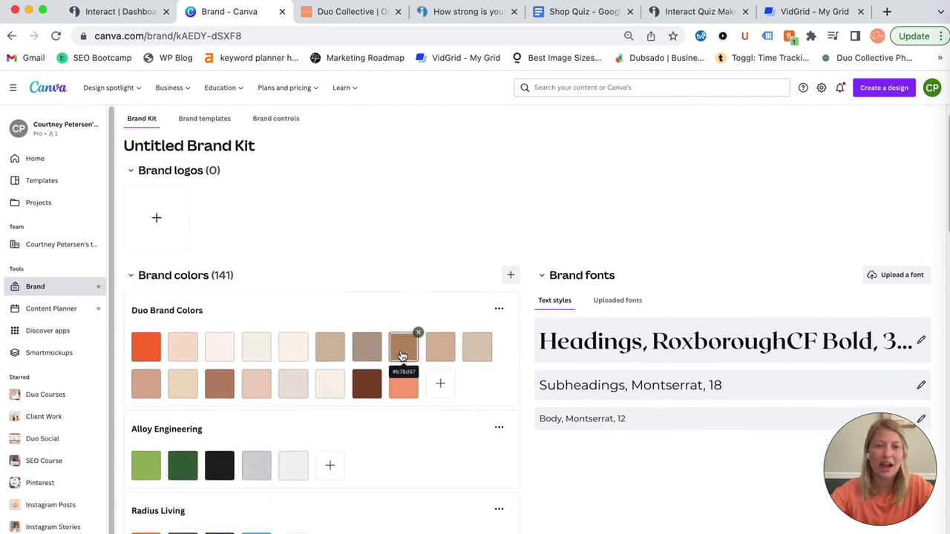
pyautogui.click(403, 389)
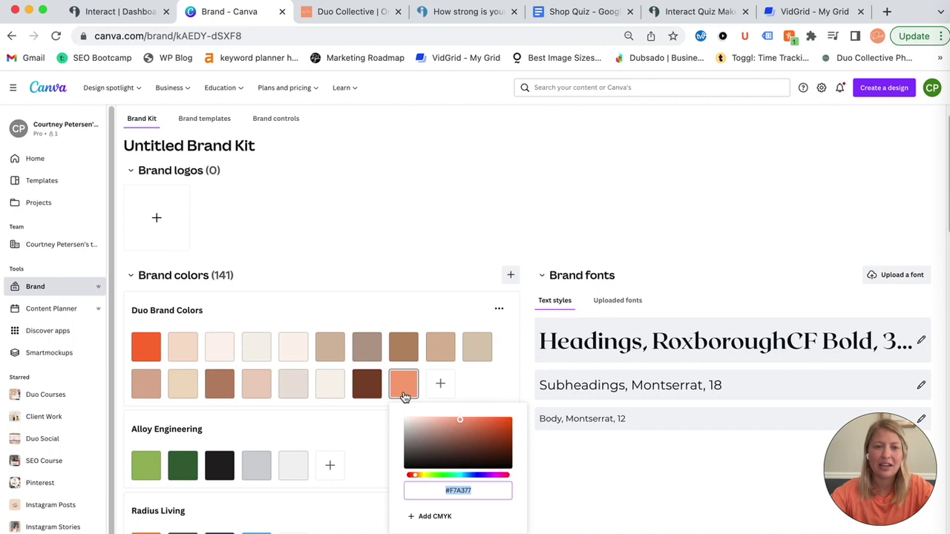
pyautogui.click(462, 491)
pyautogui.press('super+c')
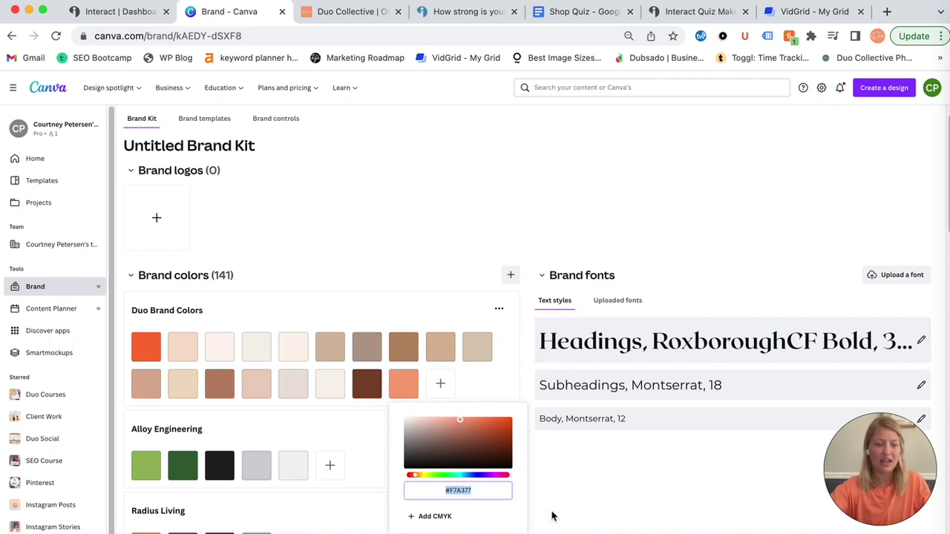
# Step: Return to the Interact quiz editor and set the quiz's button color to #F7A377
pyautogui.hotkey('ctrl', 'shift', 'Tab')
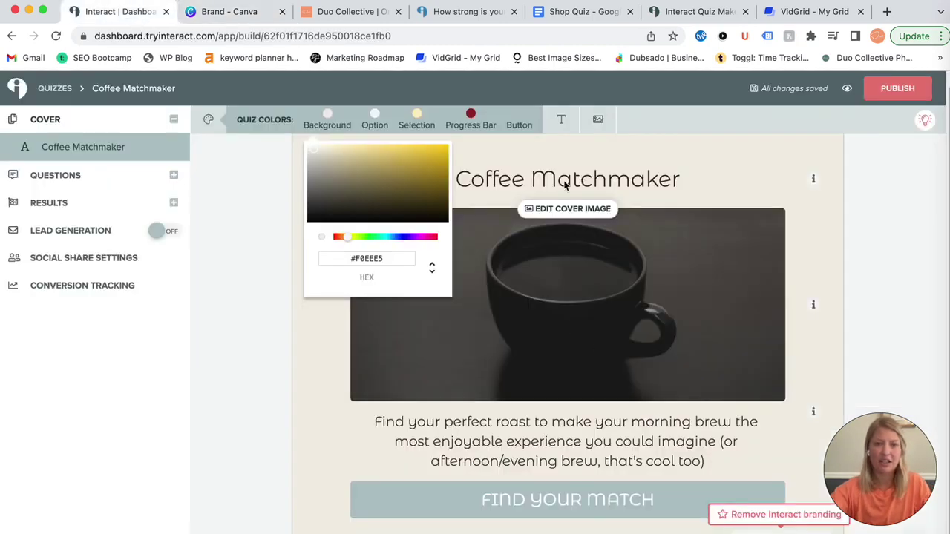
pyautogui.click(505, 123)
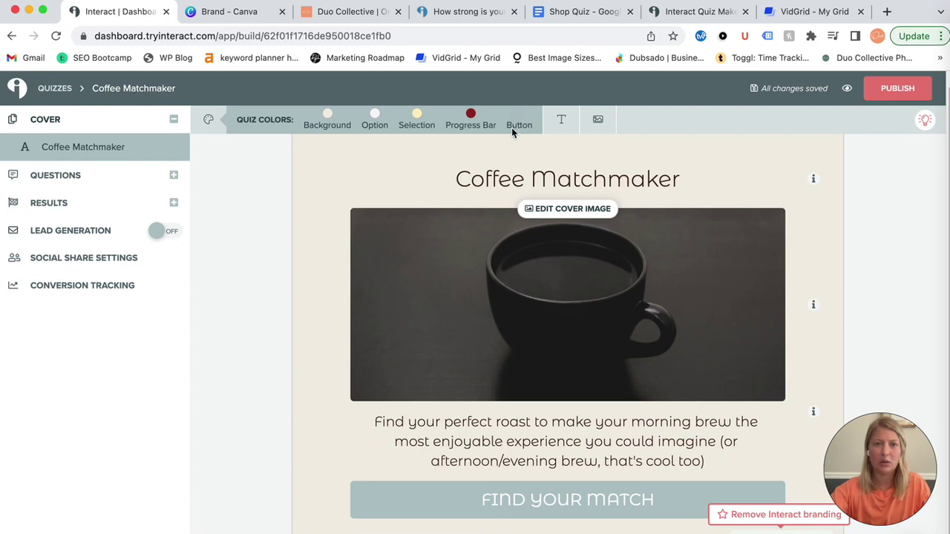
pyautogui.click(519, 117)
pyautogui.tripleClick(570, 259)
pyautogui.press('super+v')
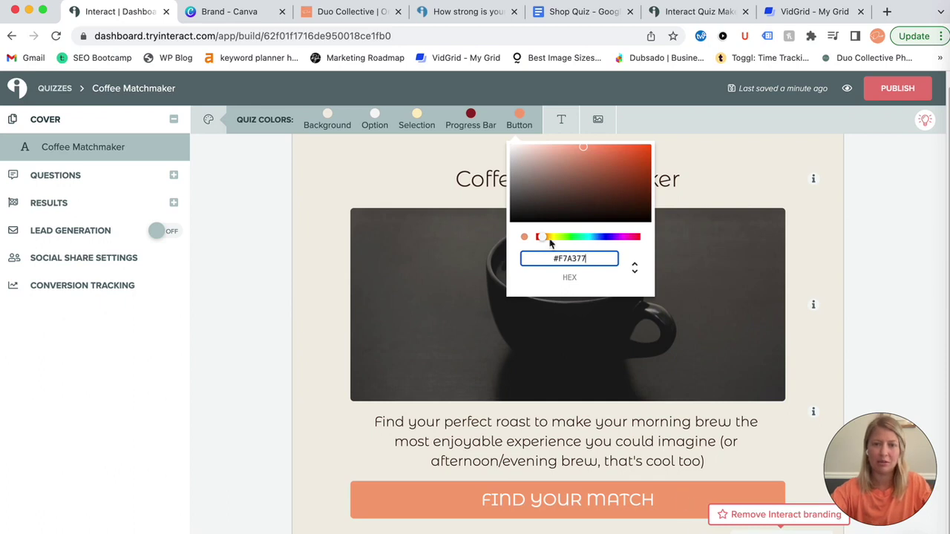
pyautogui.click(420, 191)
# Step: Copy the hex code #FC7233 from the Duo Brand Colors palette in Canva and return to the Interact quiz editor
pyautogui.click(373, 11)
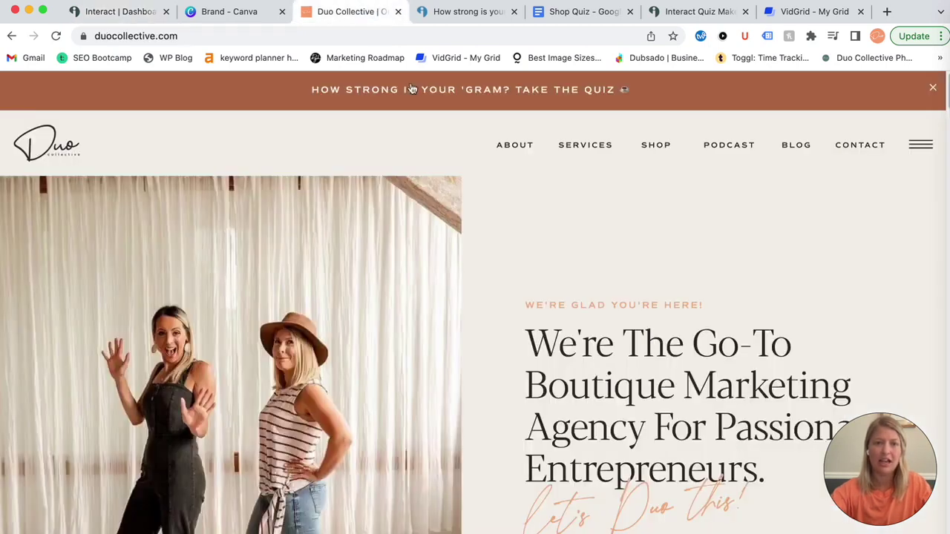
pyautogui.click(239, 10)
pyautogui.click(148, 347)
pyautogui.press('super+c')
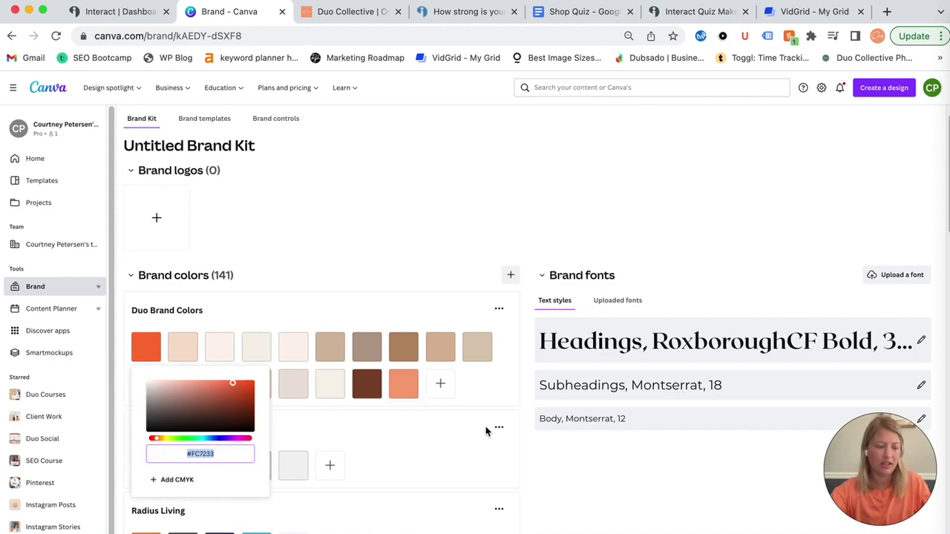
pyautogui.click(97, 11)
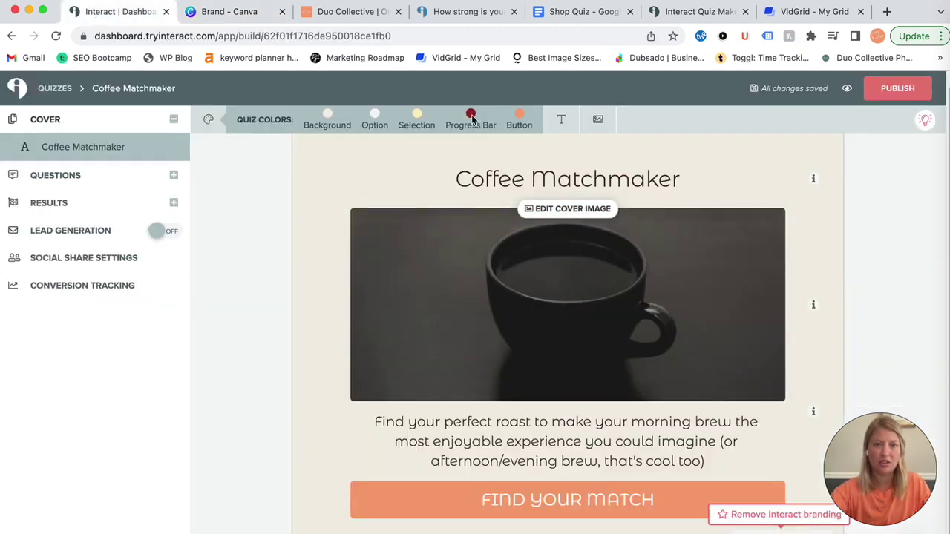
# Step: Set the quiz's progress bar color to #FC7233
pyautogui.click(472, 119)
pyautogui.click(528, 257)
pyautogui.doubleClick(528, 258)
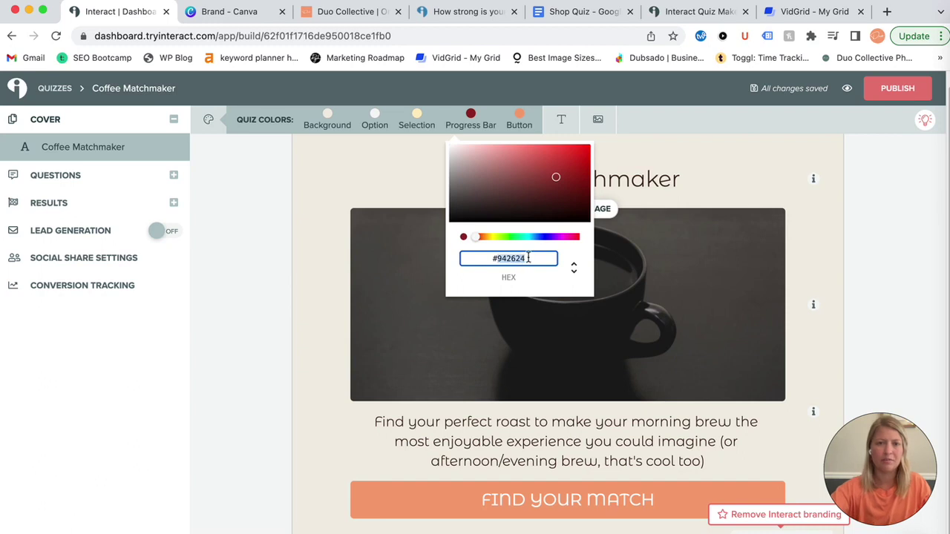
pyautogui.press('super+v')
pyautogui.click(338, 175)
pyautogui.click(337, 175)
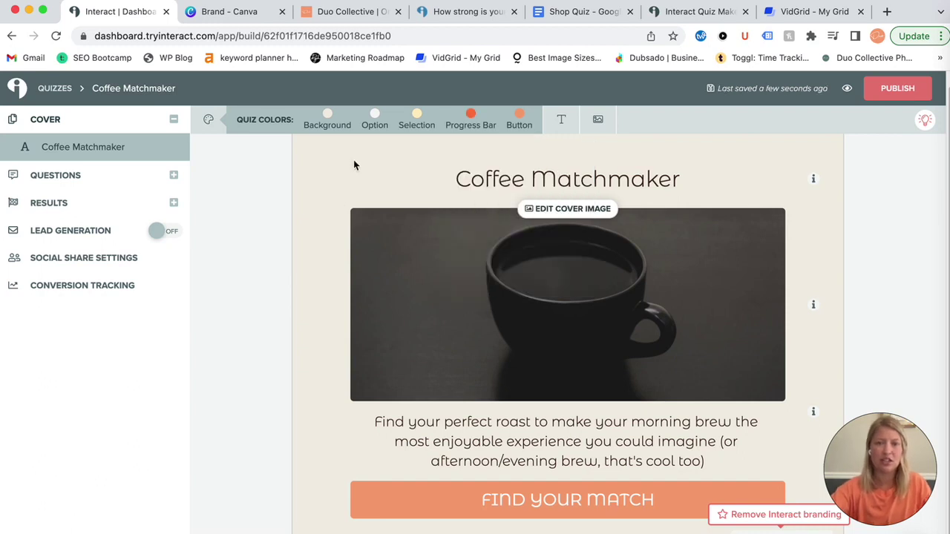
# Step: Check the quiz's selection color, then switch to Canva and copy the hex code #D5BBA4 from the Duo Brand Colors palette
pyautogui.click(418, 116)
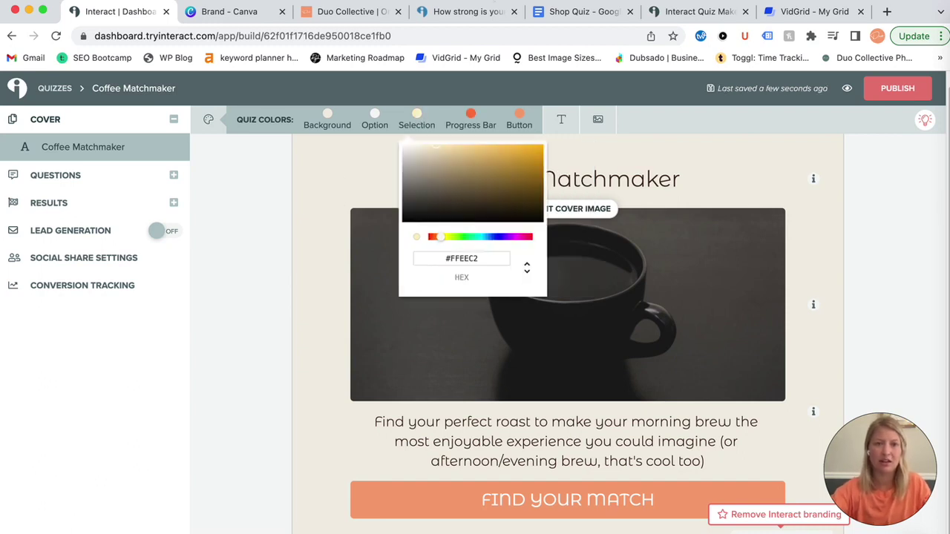
pyautogui.click(238, 13)
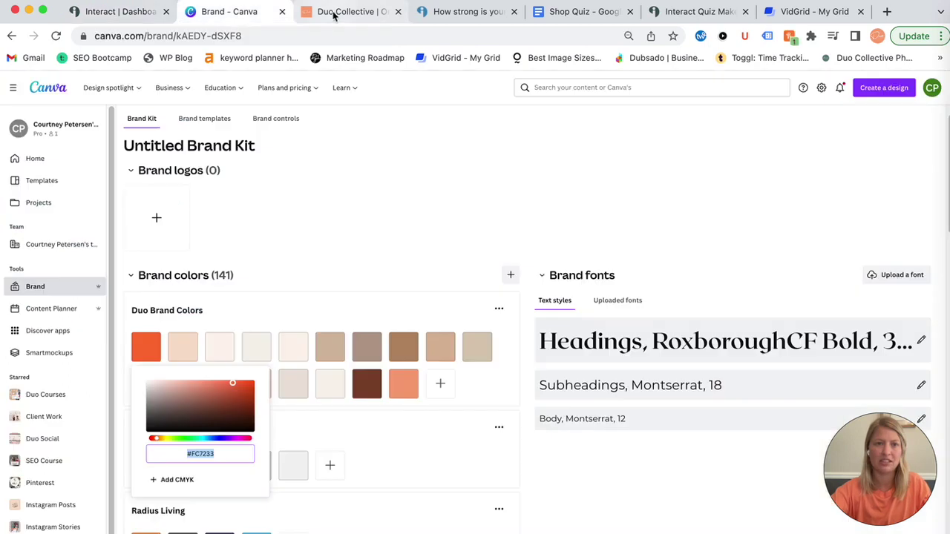
pyautogui.click(326, 353)
pyautogui.click(327, 353)
pyautogui.hotkey('ctrl', 'c')
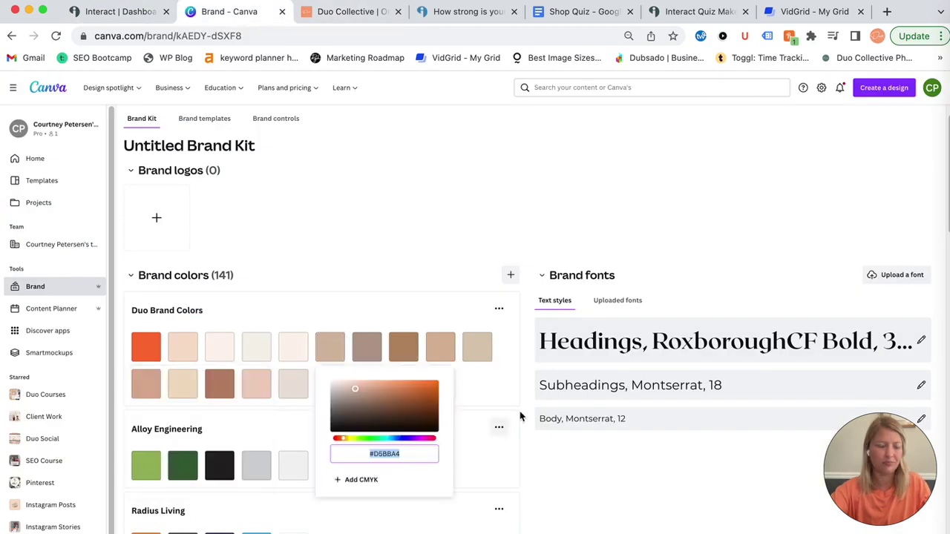
# Step: Return to the Interact quiz editor and set the quiz's selection color to #D5BBA4
pyautogui.click(98, 11)
pyautogui.click(460, 259)
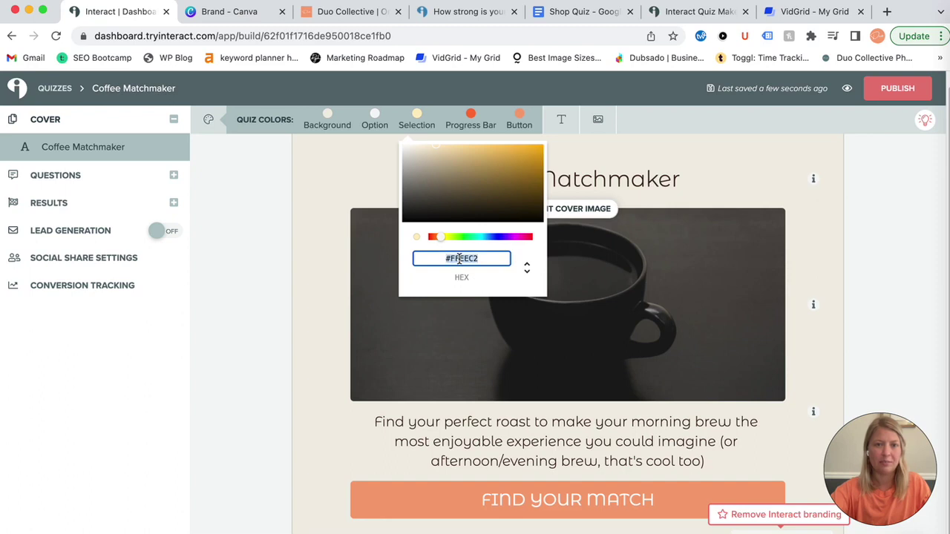
pyautogui.hotkey('ctrl', 'v')
pyautogui.click(282, 279)
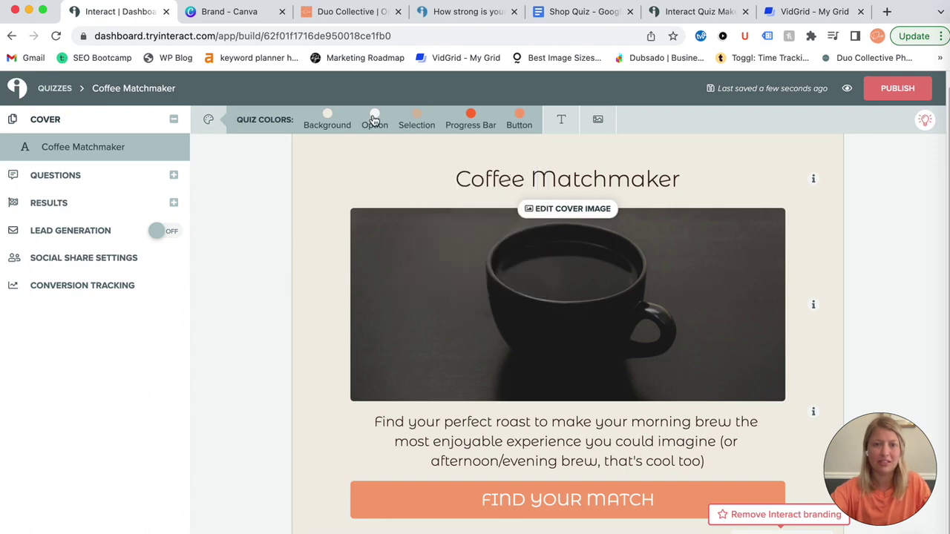
# Step: Switch to the Canva brand kit and copy the hex code #D9B89A from the Duo Brand Colors palette
pyautogui.click(319, 14)
pyautogui.click(247, 13)
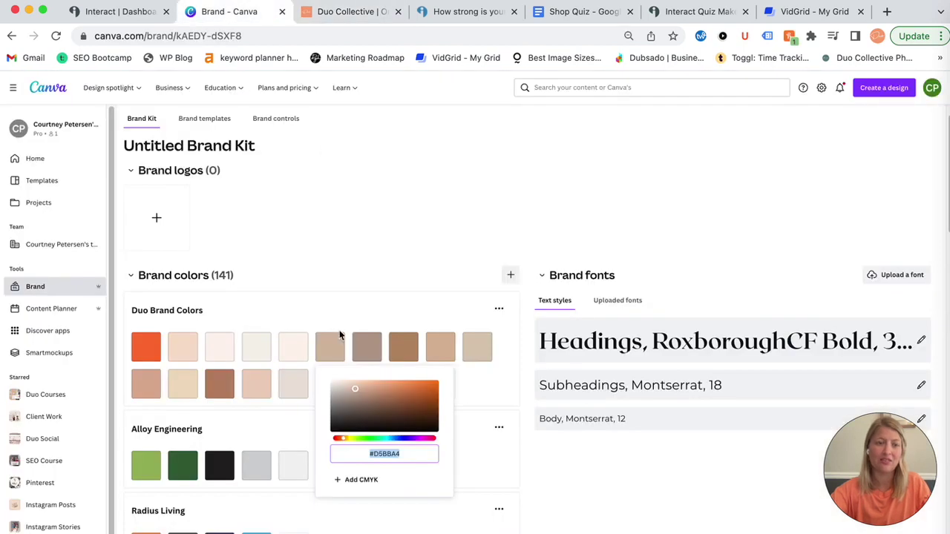
pyautogui.click(442, 349)
pyautogui.click(497, 454)
pyautogui.press('super+c')
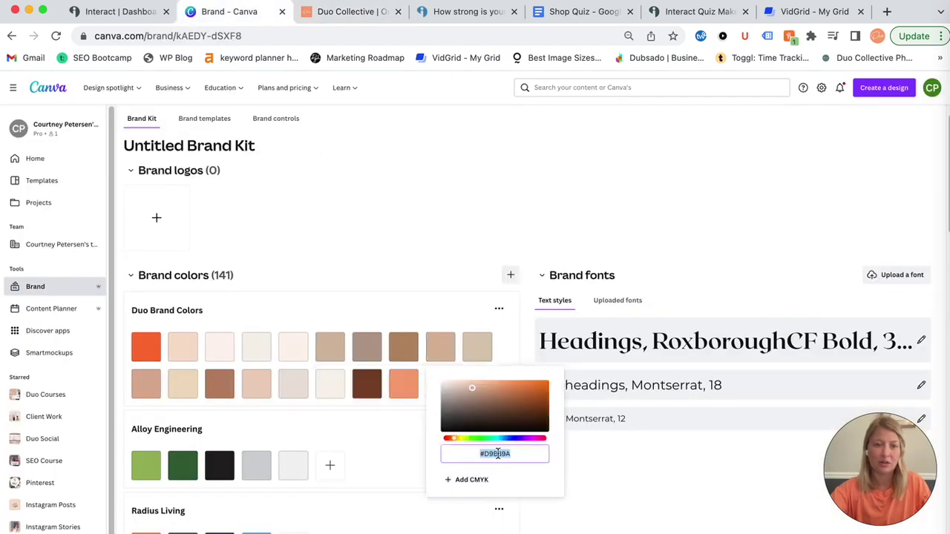
# Step: Return to the Interact quiz editor and set the quiz's background color to #D9B89A
pyautogui.click(133, 11)
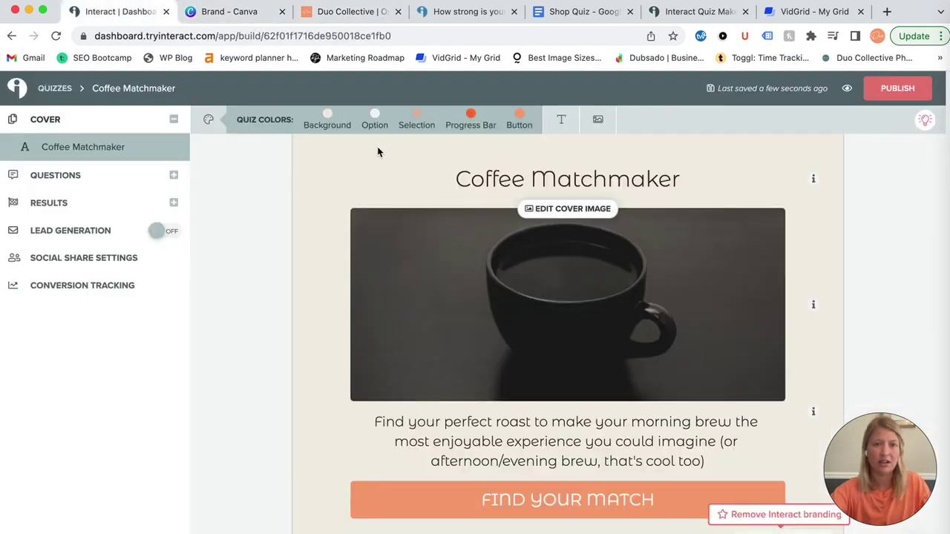
pyautogui.click(331, 116)
pyautogui.click(380, 258)
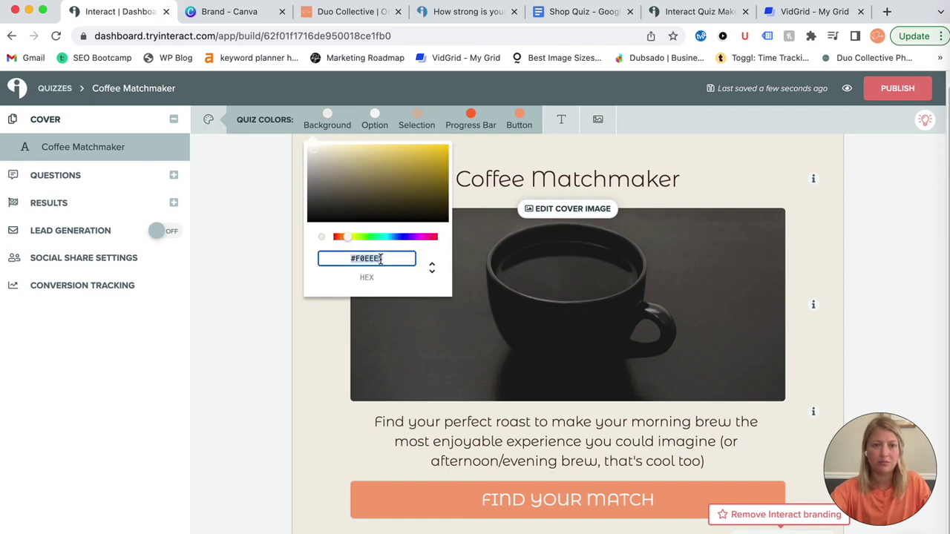
pyautogui.press('super+v')
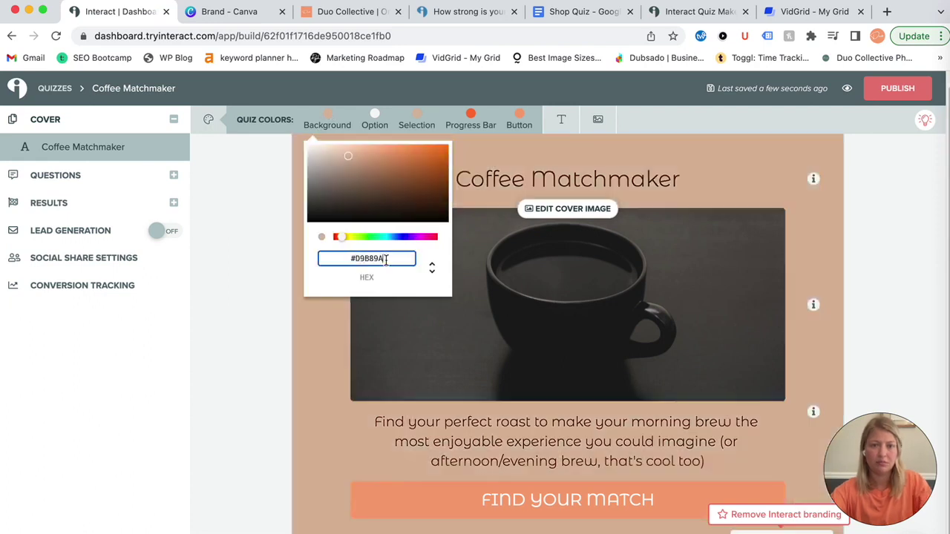
pyautogui.click(853, 261)
# Step: Find the Montserrat font by searching for MONT and apply it as the quiz's text font
pyautogui.click(561, 120)
pyautogui.click(434, 127)
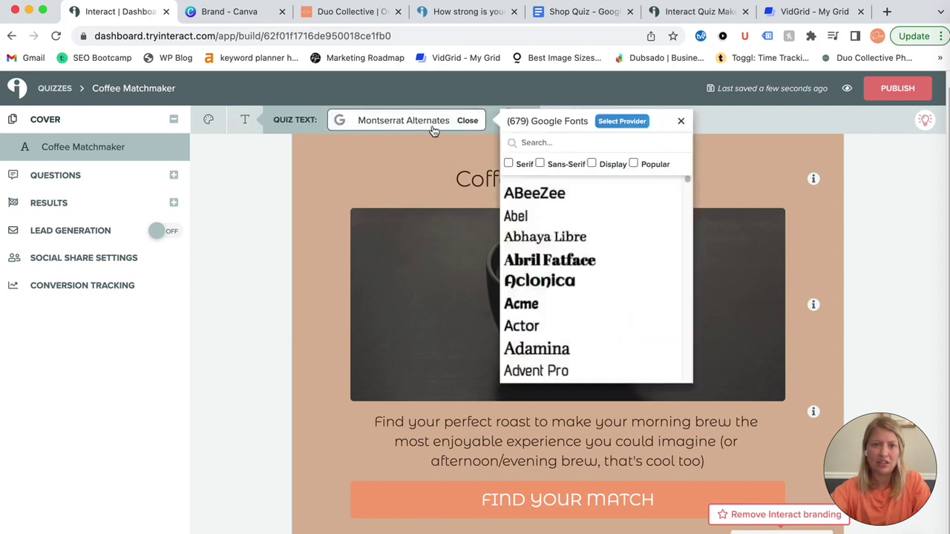
pyautogui.click(562, 142)
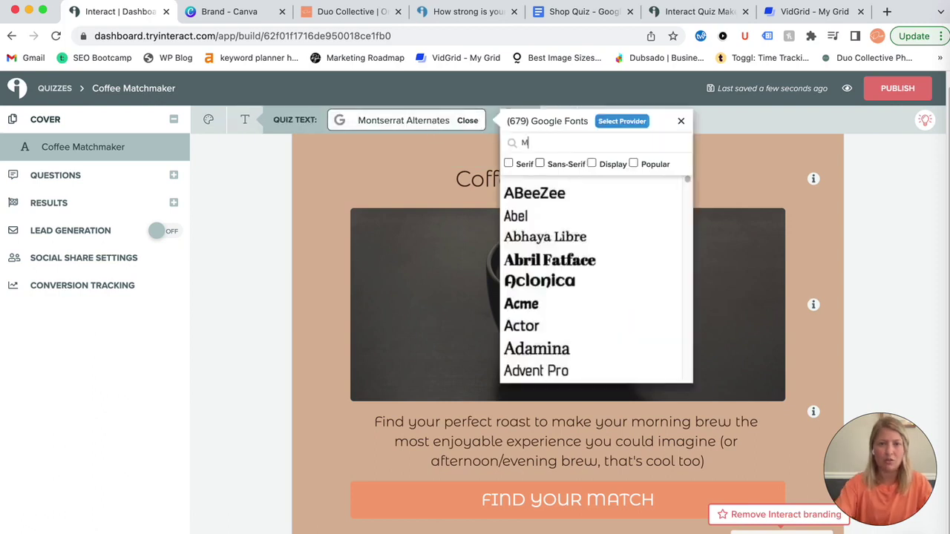
pyautogui.write('MONT')
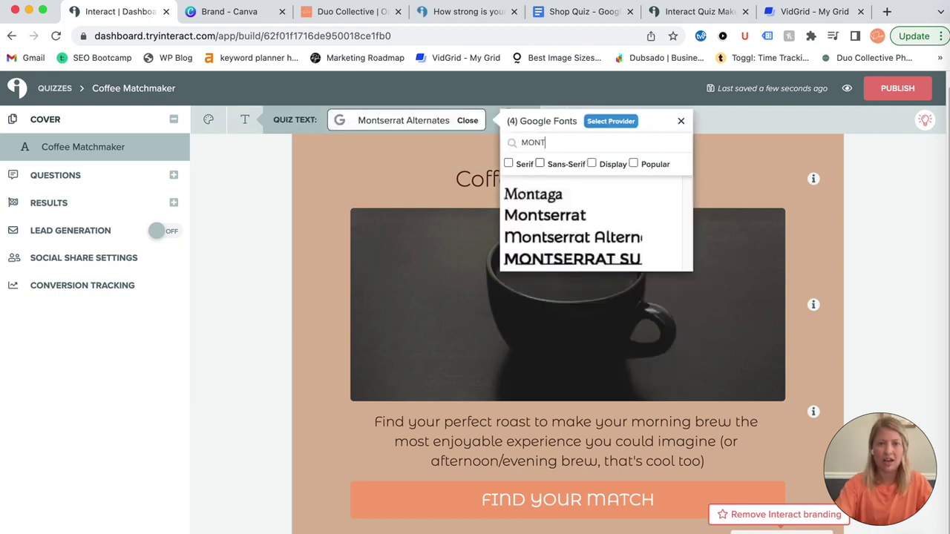
pyautogui.click(579, 225)
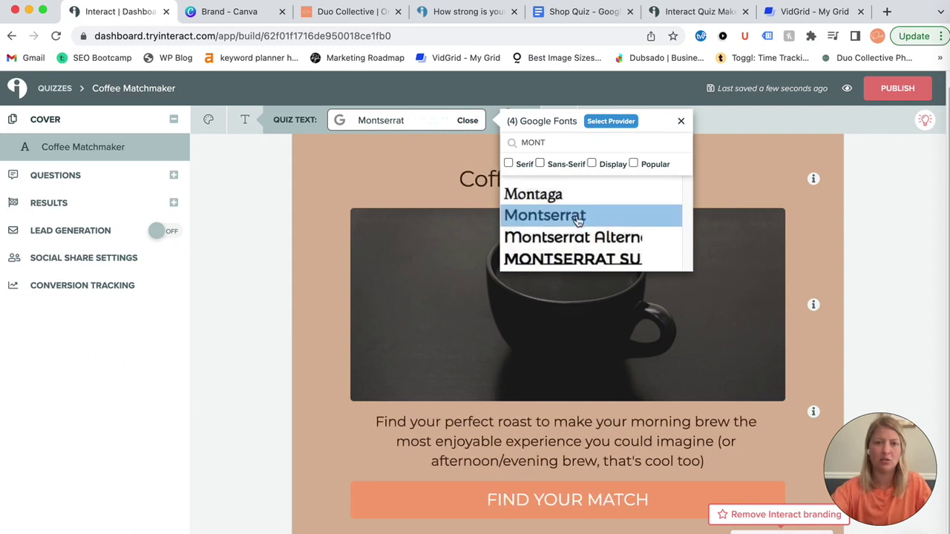
pyautogui.click(445, 175)
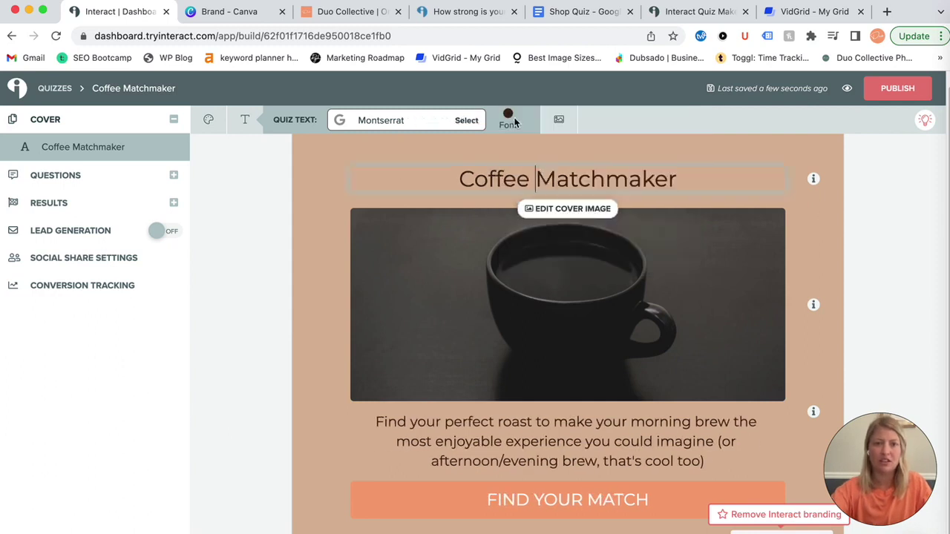
pyautogui.click(466, 121)
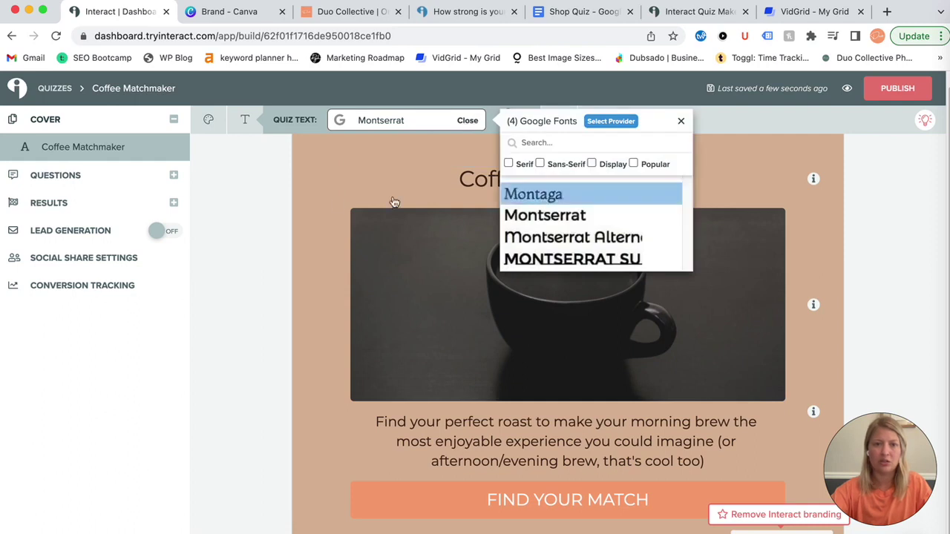
pyautogui.click(375, 216)
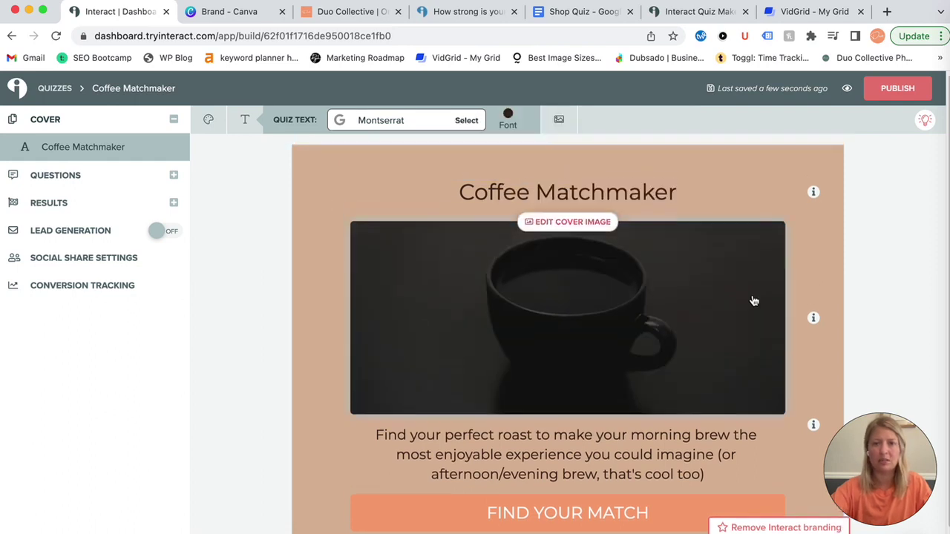
# Step: Remove the coffee cup cover image and upload the DuoCollective02 photo of two women standing against a white wall from Downloads
pyautogui.click(568, 215)
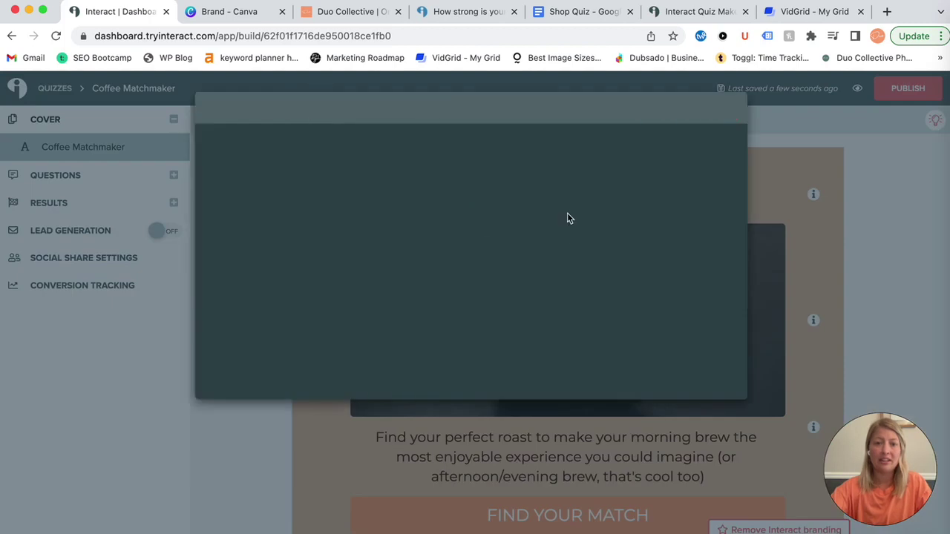
pyautogui.click(259, 109)
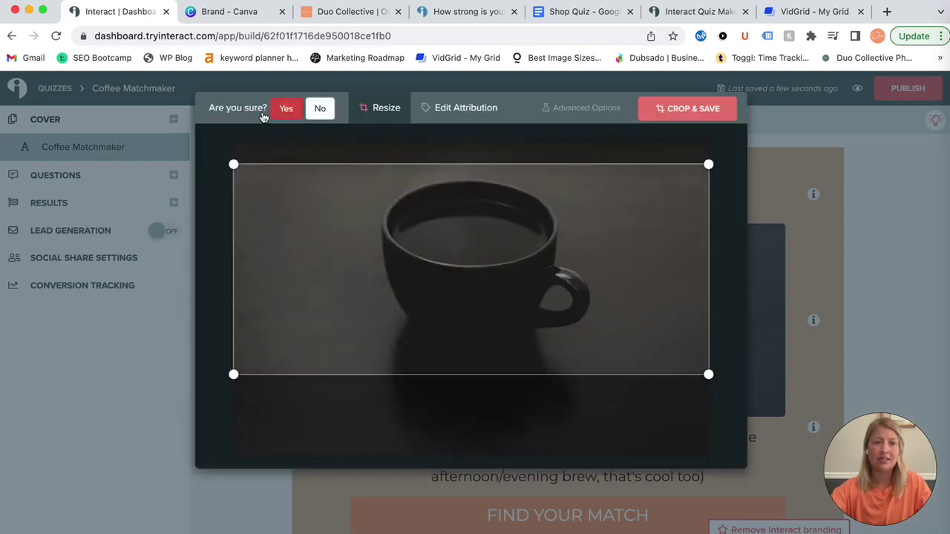
pyautogui.click(283, 108)
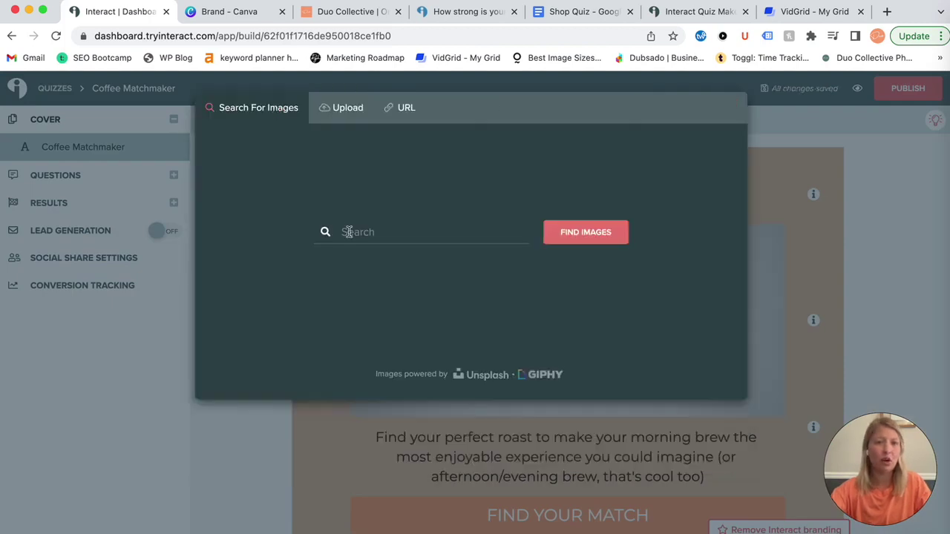
pyautogui.click(342, 108)
pyautogui.click(391, 213)
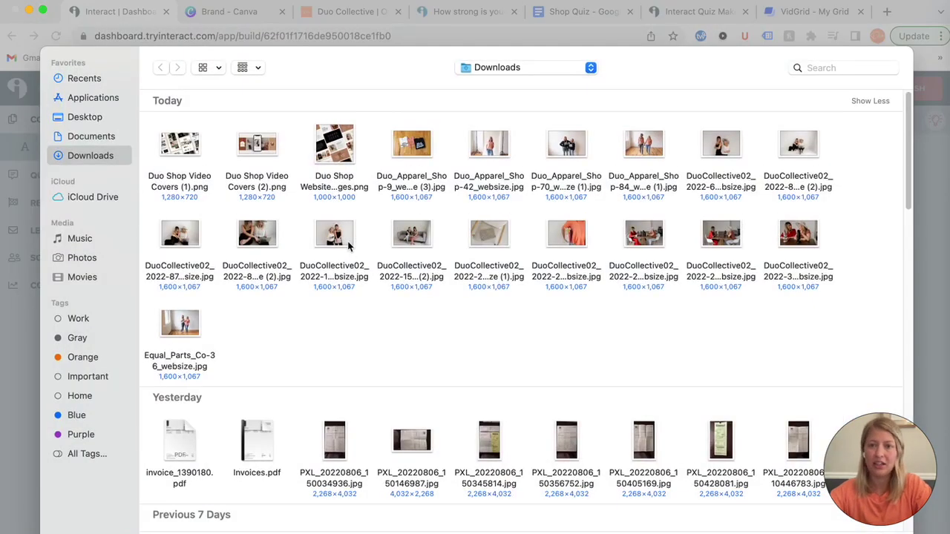
pyautogui.click(348, 239)
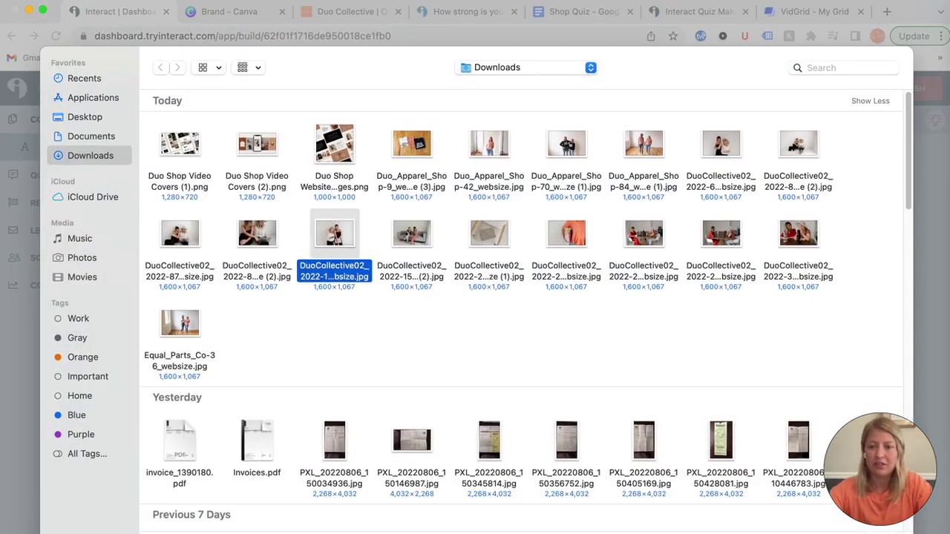
pyautogui.press('Return')
# Step: Move the crop area slightly higher on the uploaded cover photo and save the crop
pyautogui.click(586, 247)
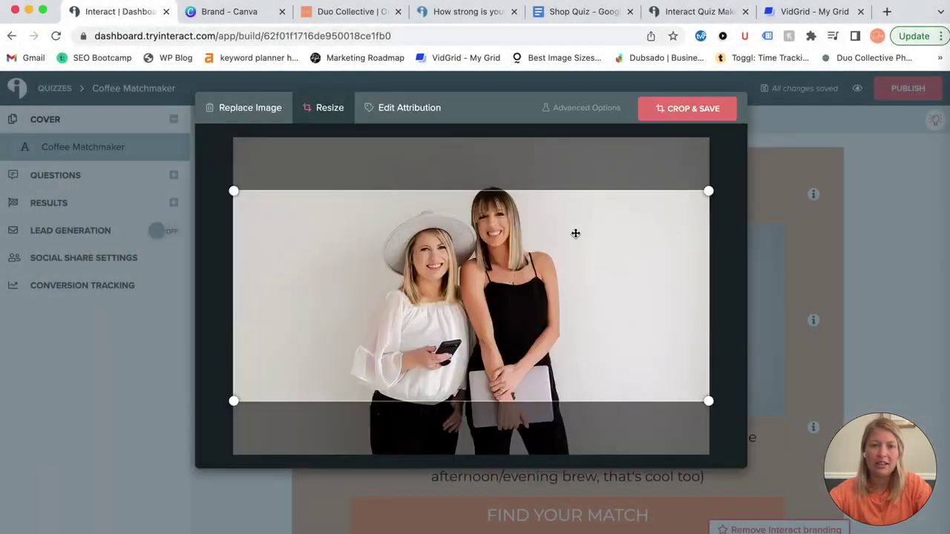
pyautogui.moveTo(554, 265); pyautogui.dragTo(557, 240)
pyautogui.click(669, 108)
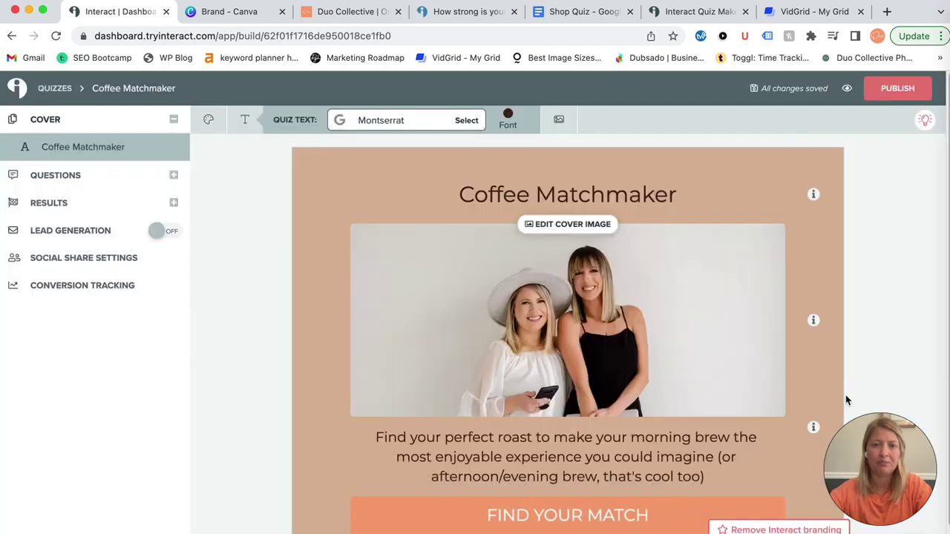
# Step: Open the quiz's first question about tasting notes and try showing and hiding its question image
pyautogui.scroll(-1, 927, 289)
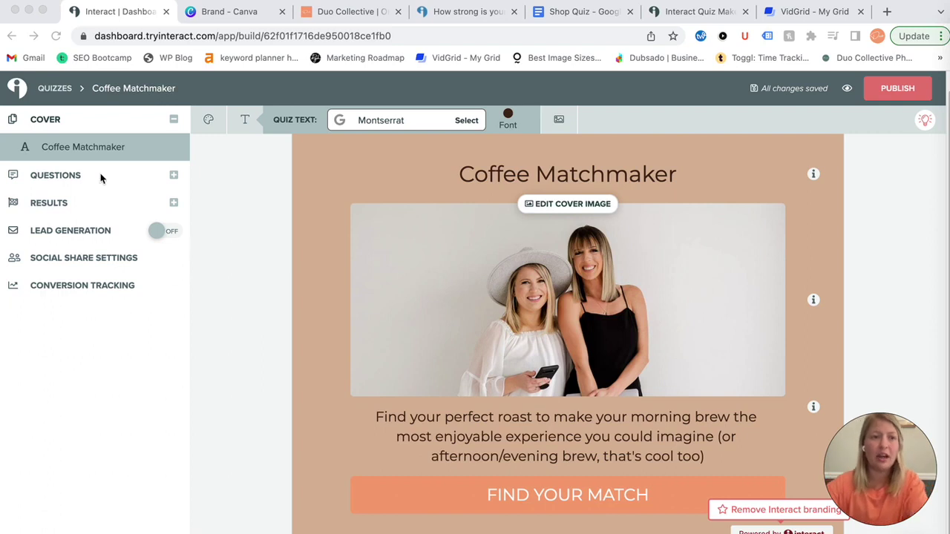
pyautogui.click(74, 175)
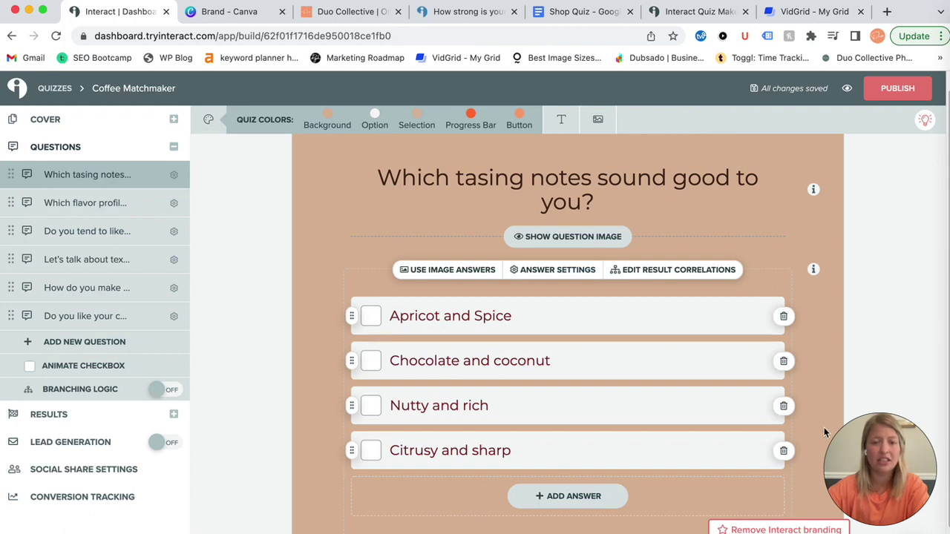
pyautogui.scroll(-2, 685, 282)
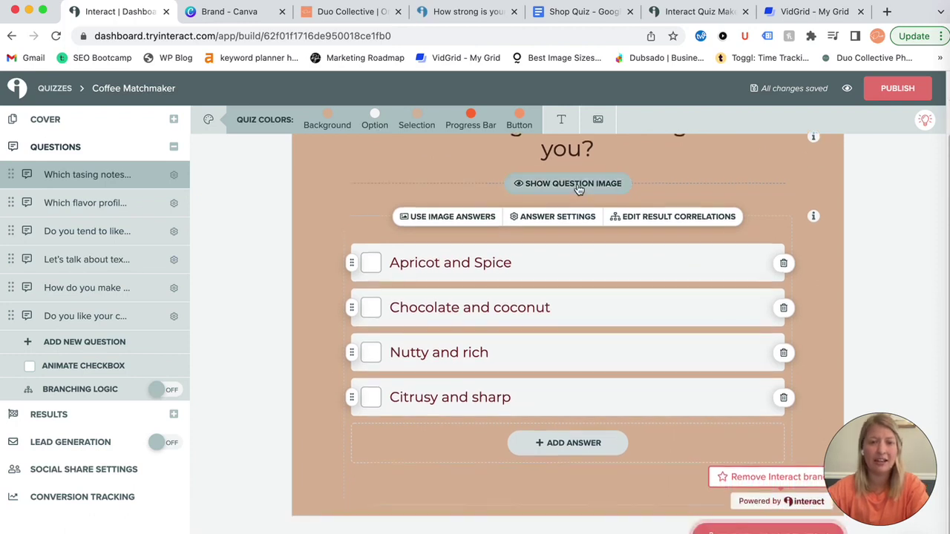
pyautogui.scroll(2, 587, 197)
pyautogui.click(575, 259)
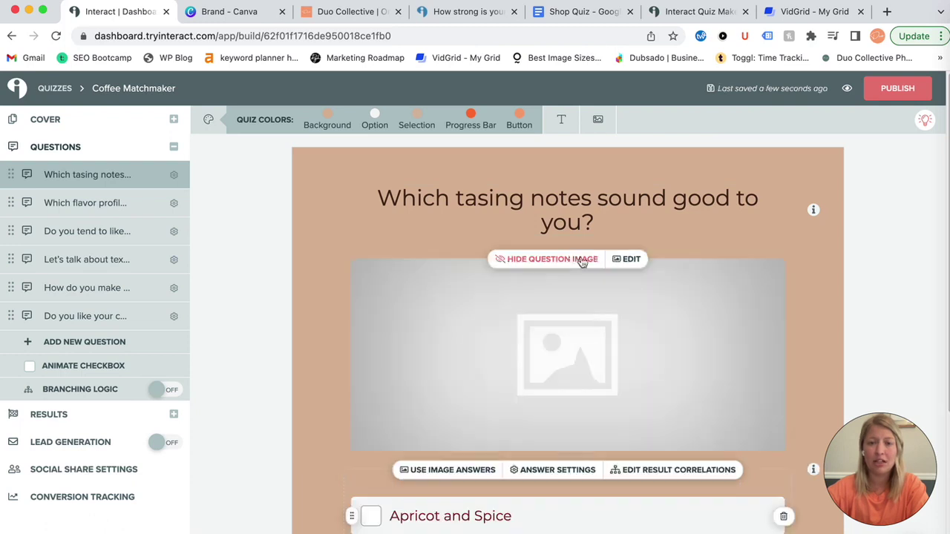
pyautogui.click(567, 267)
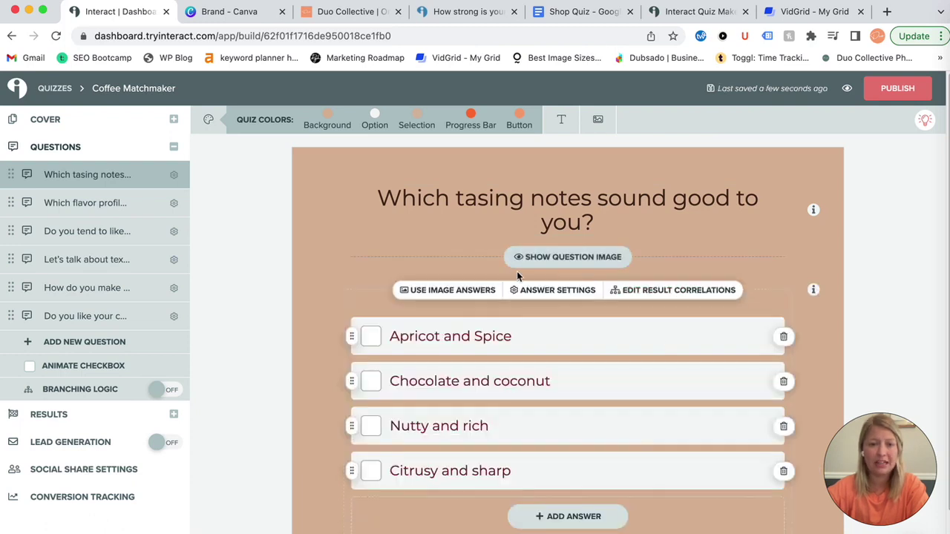
# Step: Examine which quiz results correlate with the answers Apricot and Spice, Chocolate and coconut, and Citrusy and sharp
pyautogui.click(689, 294)
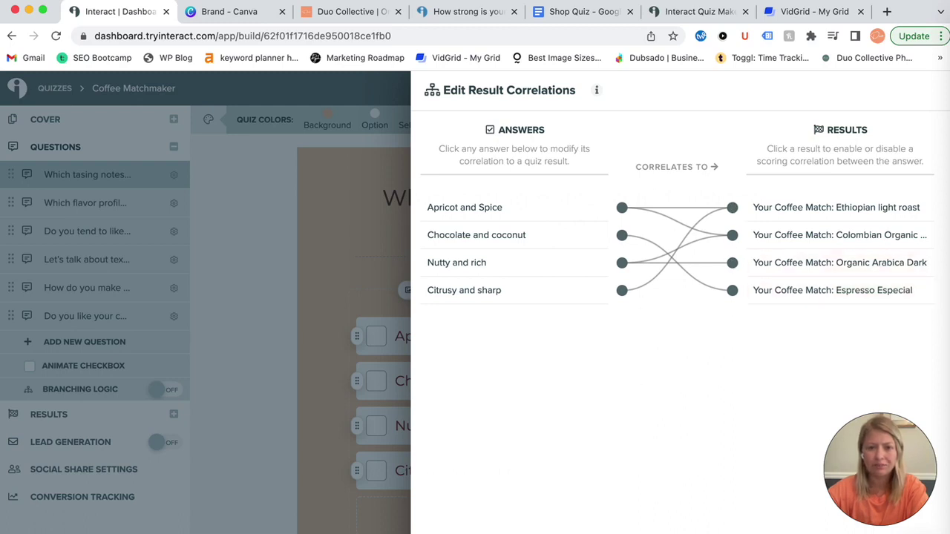
pyautogui.click(622, 209)
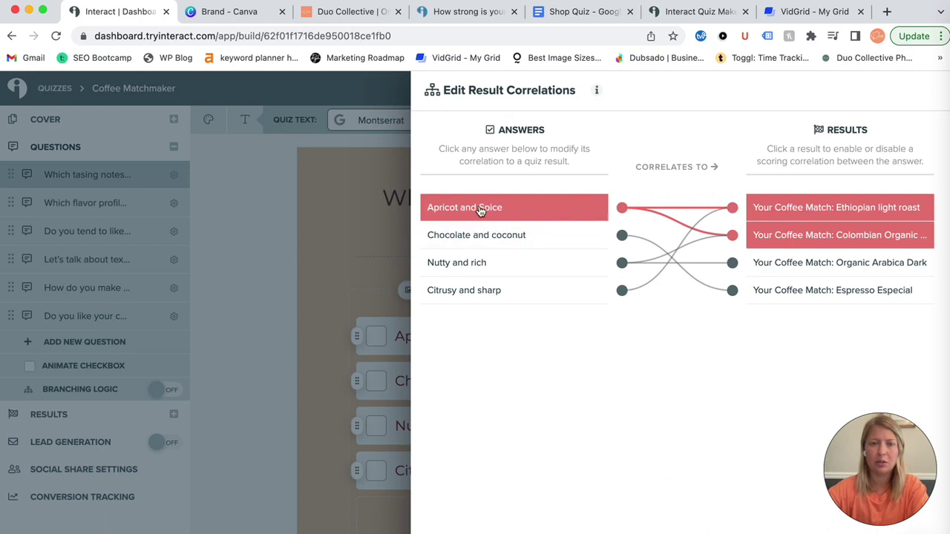
pyautogui.click(520, 236)
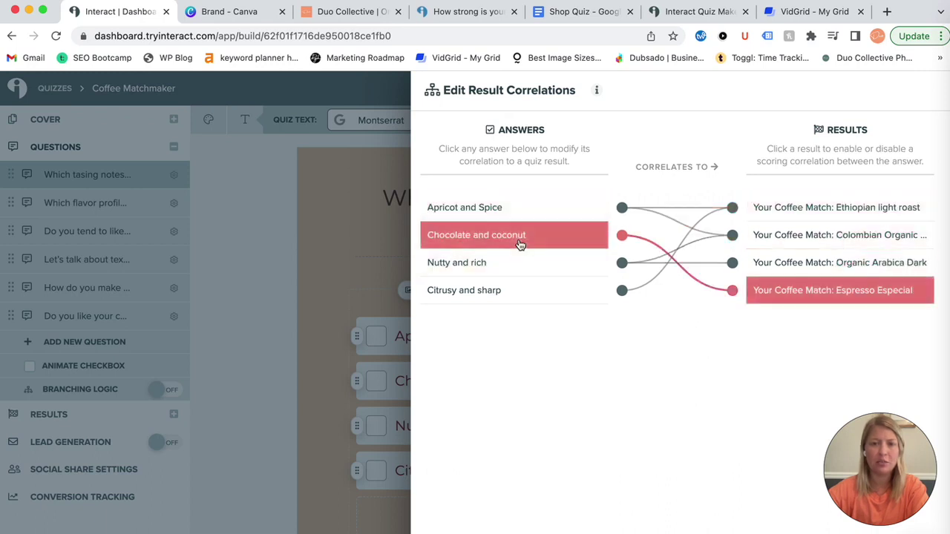
pyautogui.click(509, 289)
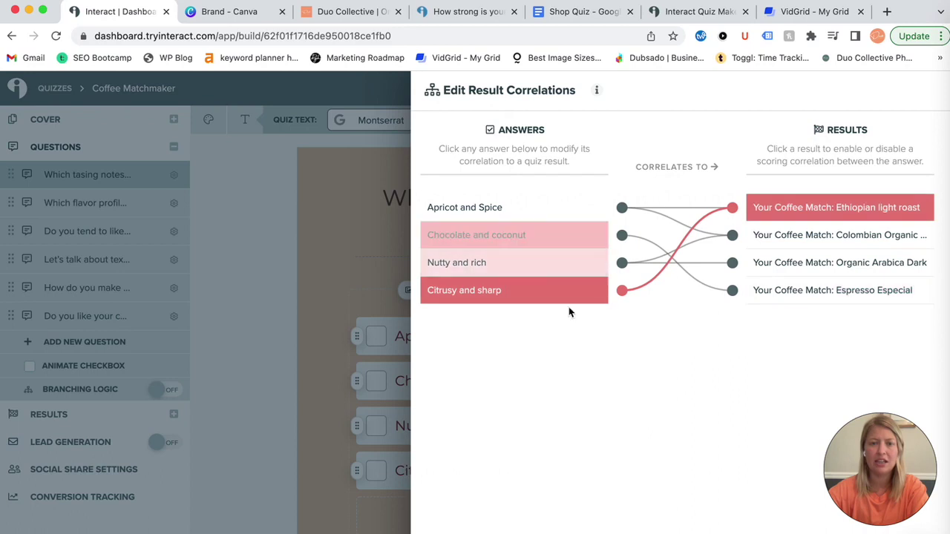
# Step: Correlate the Citrusy and sharp answer to the Espresso Especial result instead of Ethiopian light roast, and close the correlation editor
pyautogui.click(795, 209)
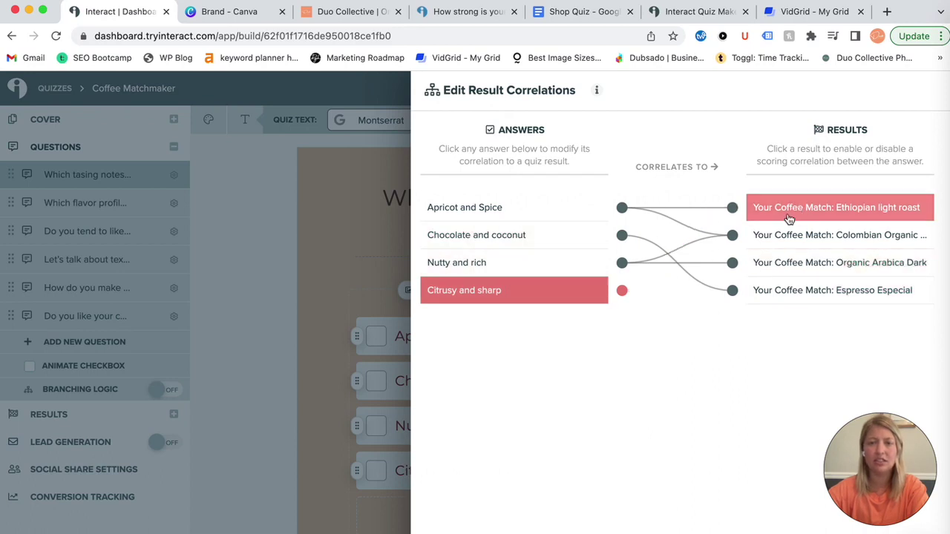
pyautogui.click(806, 294)
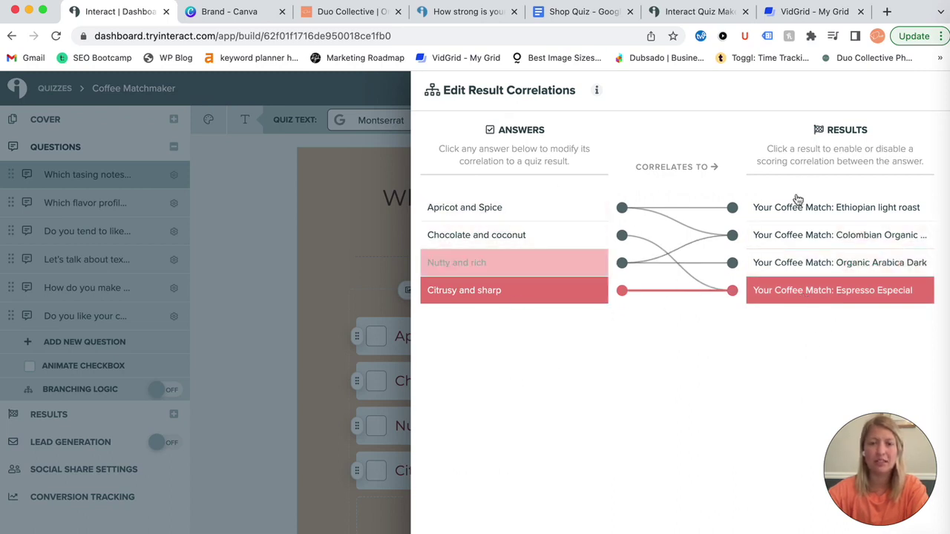
pyautogui.press('Escape')
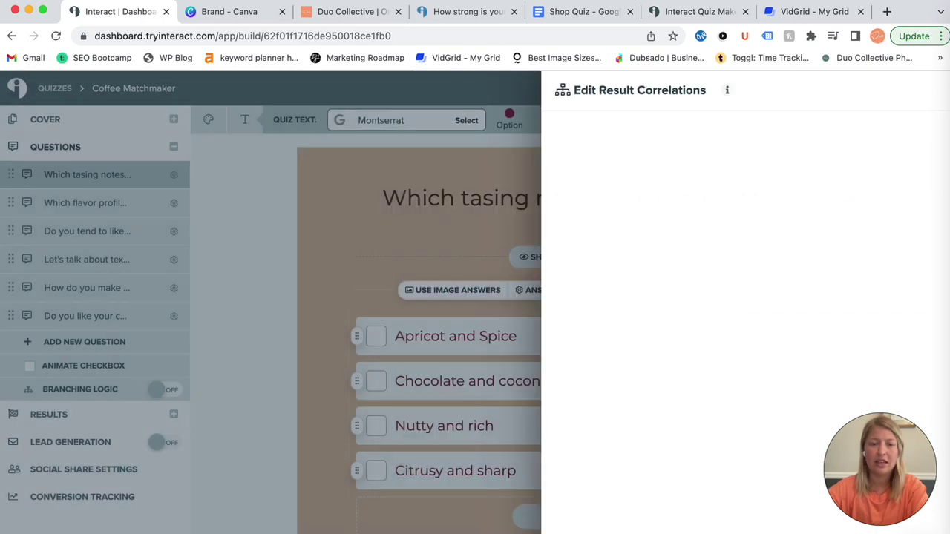
# Step: Look over the answers of the flavor profiles question and the tasting notes question
pyautogui.click(104, 207)
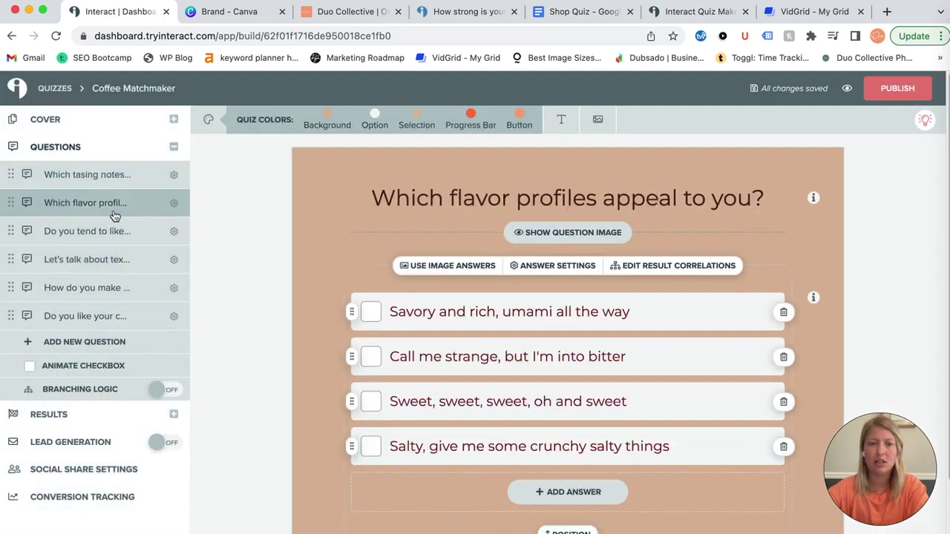
pyautogui.click(63, 178)
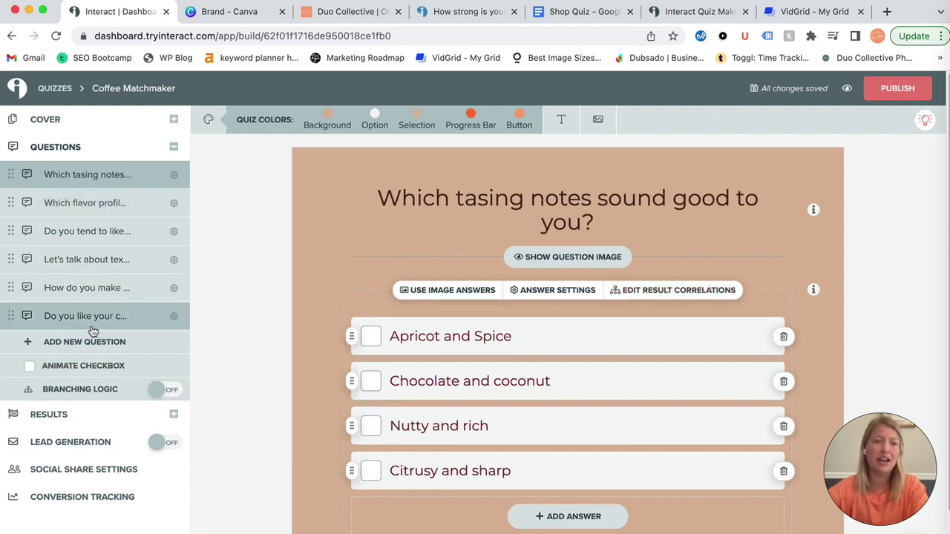
pyautogui.scroll(-2, 85, 311)
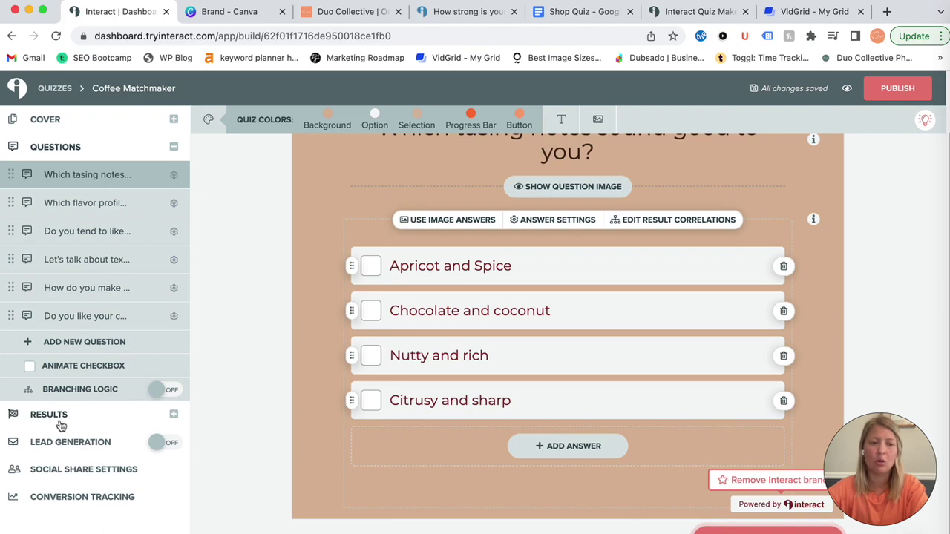
# Step: Look through the quiz's coffee match results, from Ethiopian light roast to Espresso Especial
pyautogui.click(61, 417)
pyautogui.scroll(2, 497, 353)
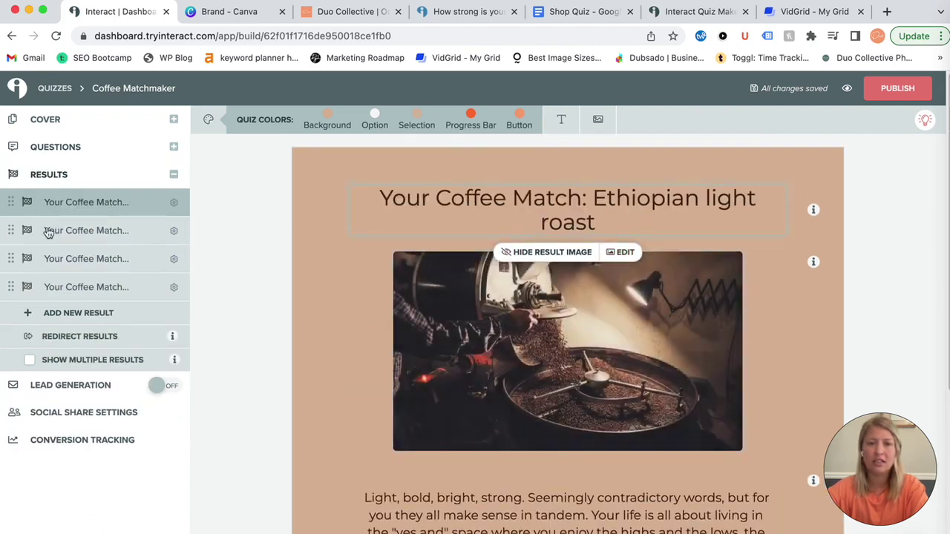
pyautogui.click(80, 231)
pyautogui.click(89, 264)
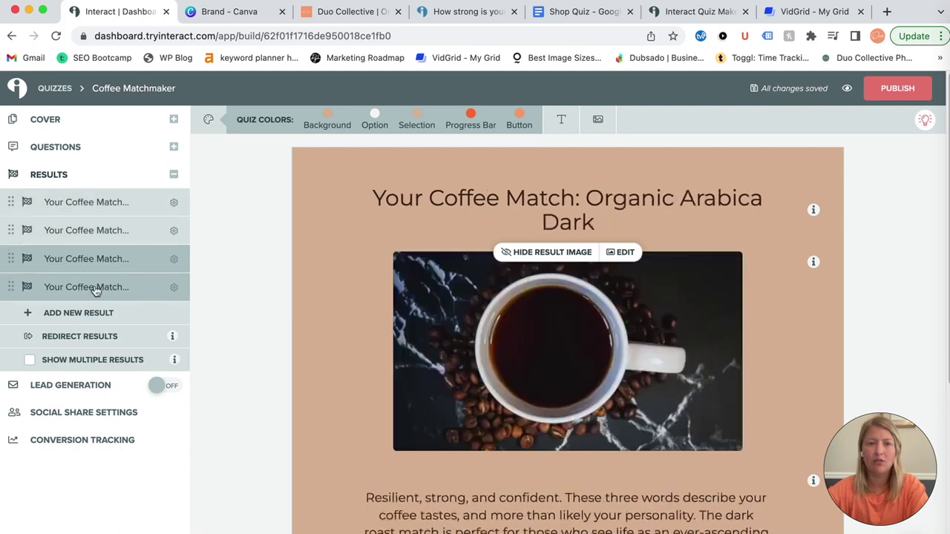
pyautogui.click(95, 289)
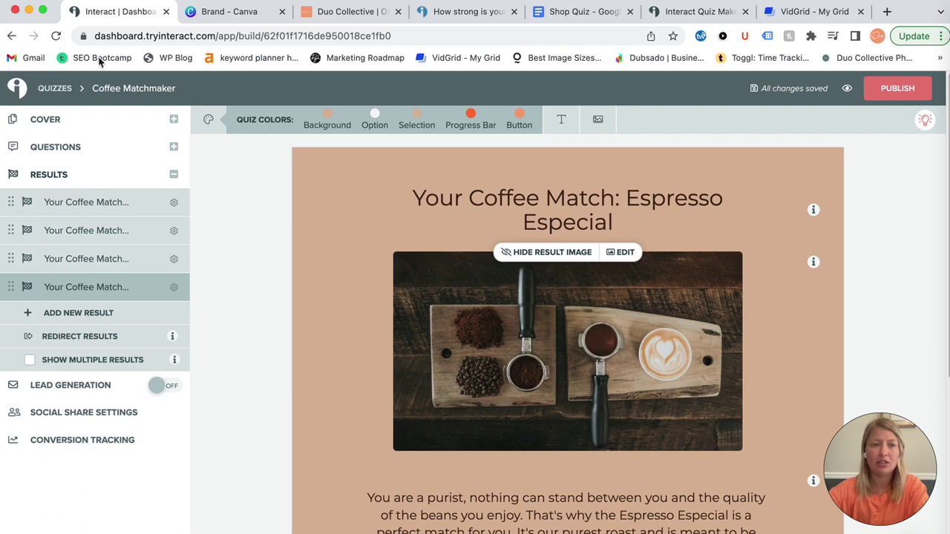
# Step: Return to the list of quizzes, preview "How strong is your 'Gram game?" and close the preview
pyautogui.click(63, 88)
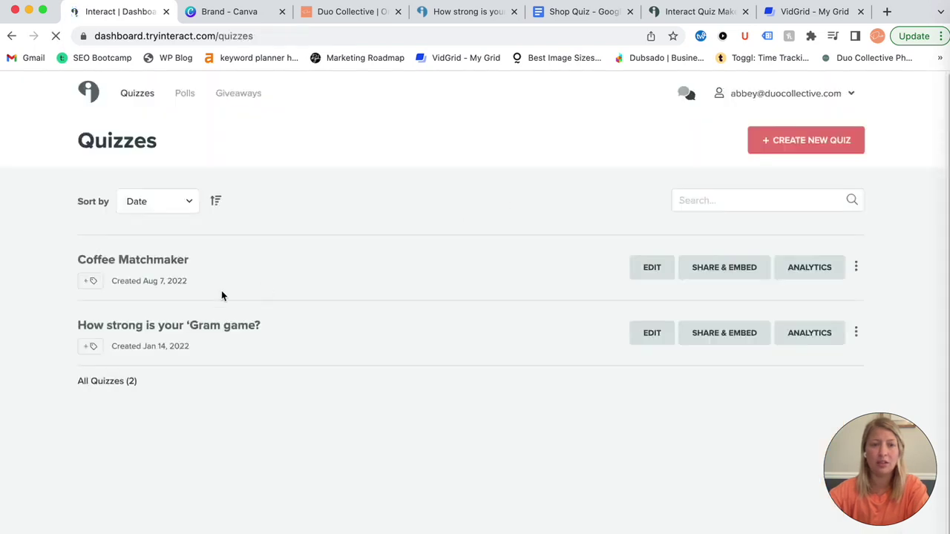
pyautogui.click(193, 329)
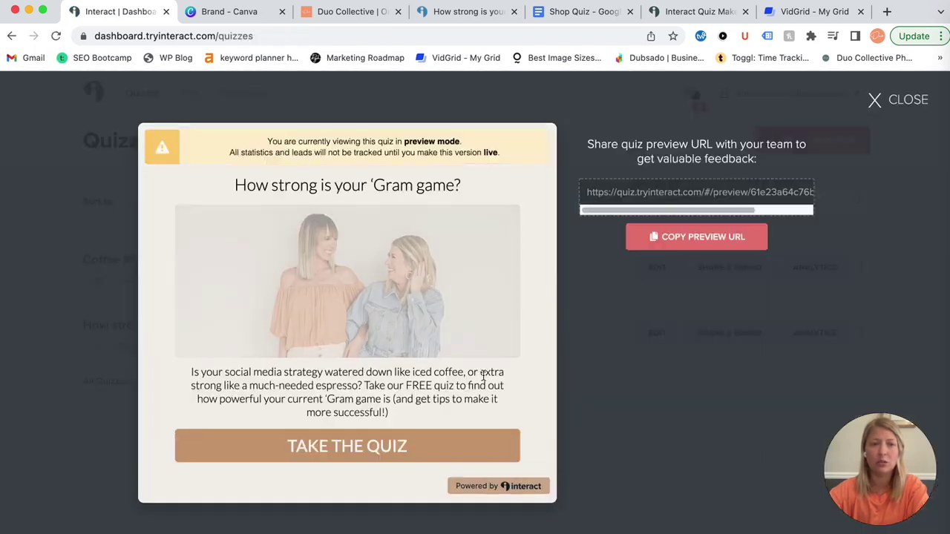
pyautogui.click(830, 250)
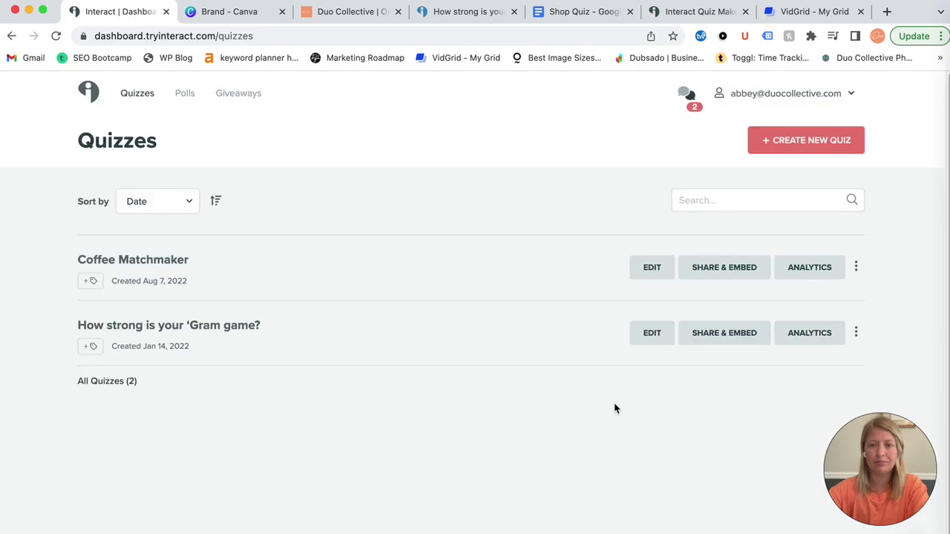
# Step: Open the "How strong is your 'Gram game?" quiz for editing and look over its list of questions
pyautogui.click(650, 333)
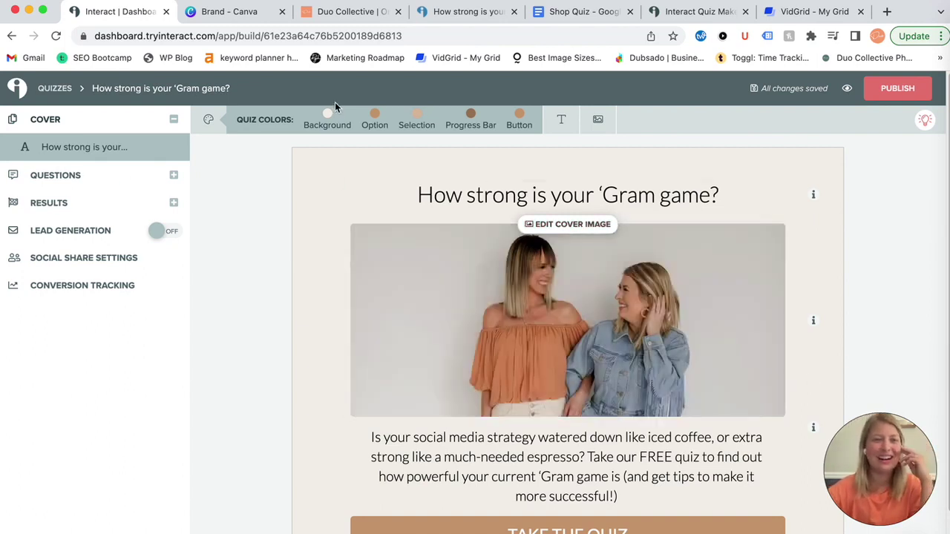
pyautogui.click(66, 183)
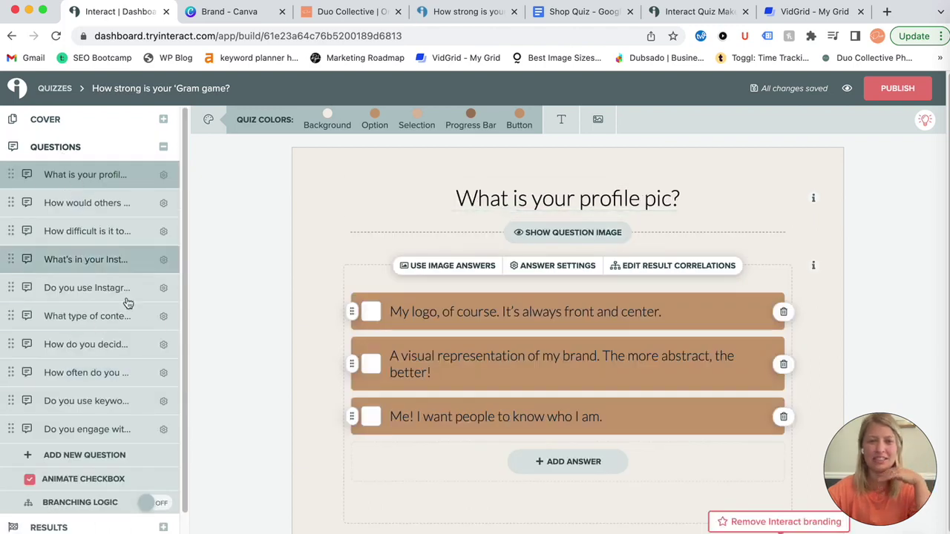
pyautogui.scroll(-3, 99, 445)
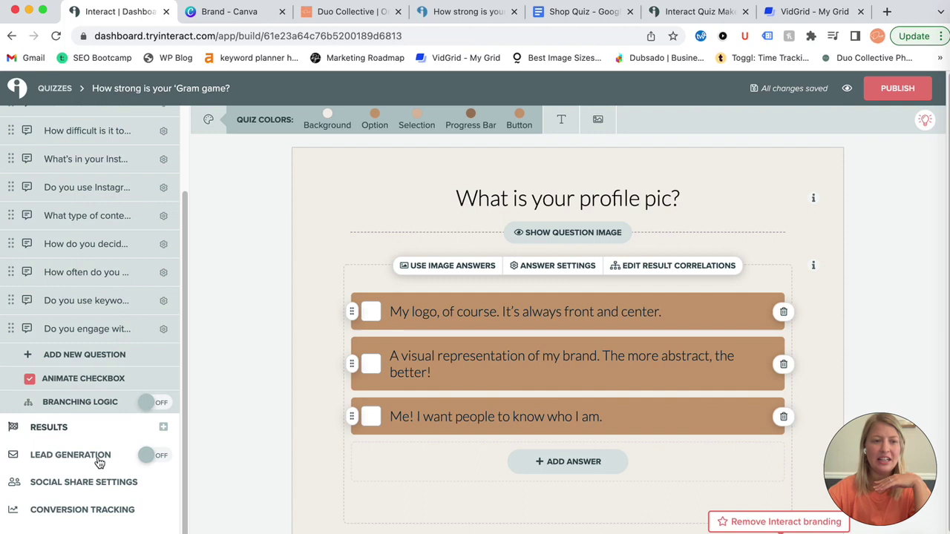
# Step: Open the redirect settings of the 'Gram game quiz results and load the first result's Flodesk URL in a new browser tab
pyautogui.click(72, 428)
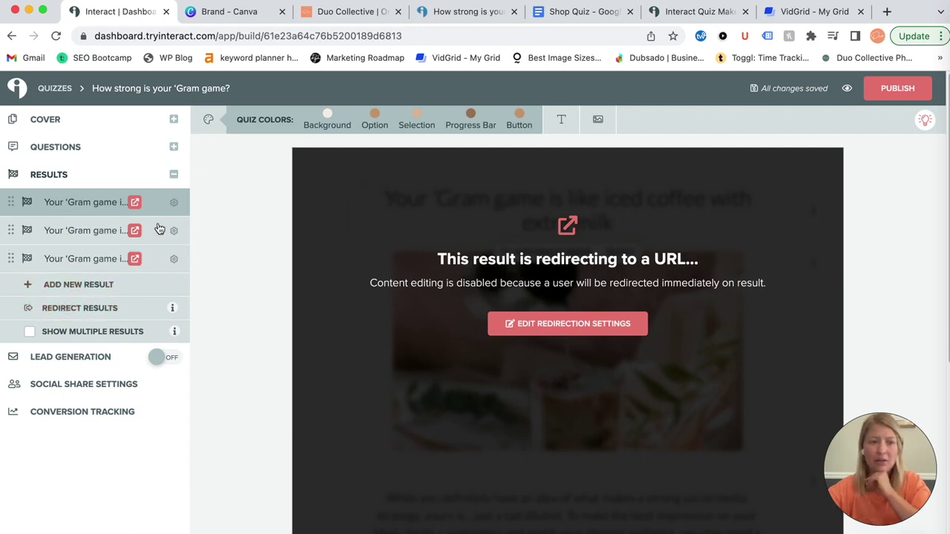
pyautogui.click(135, 203)
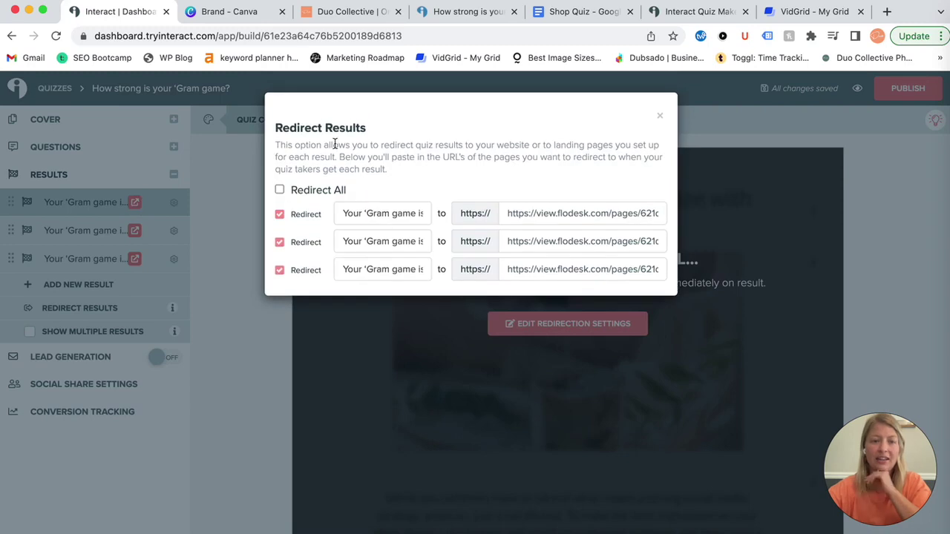
pyautogui.tripleClick(558, 212)
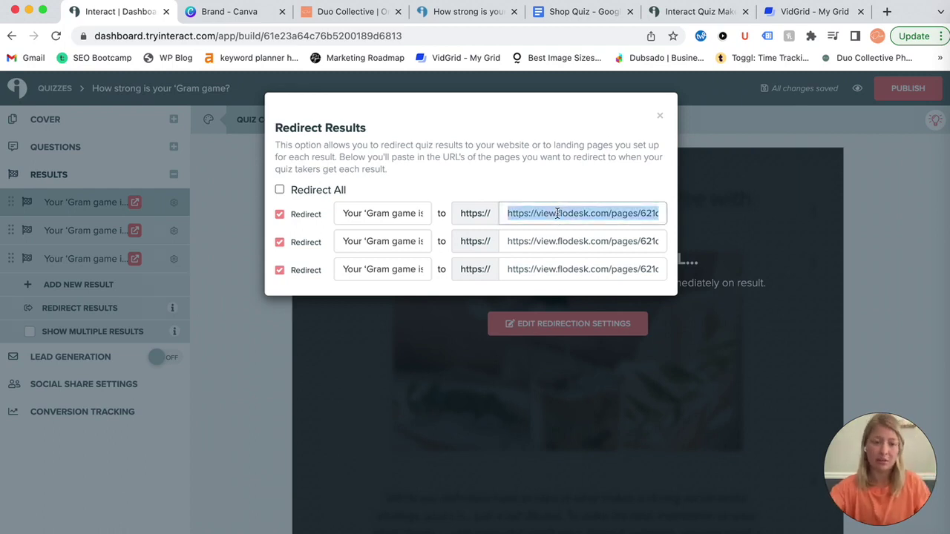
pyautogui.click(888, 12)
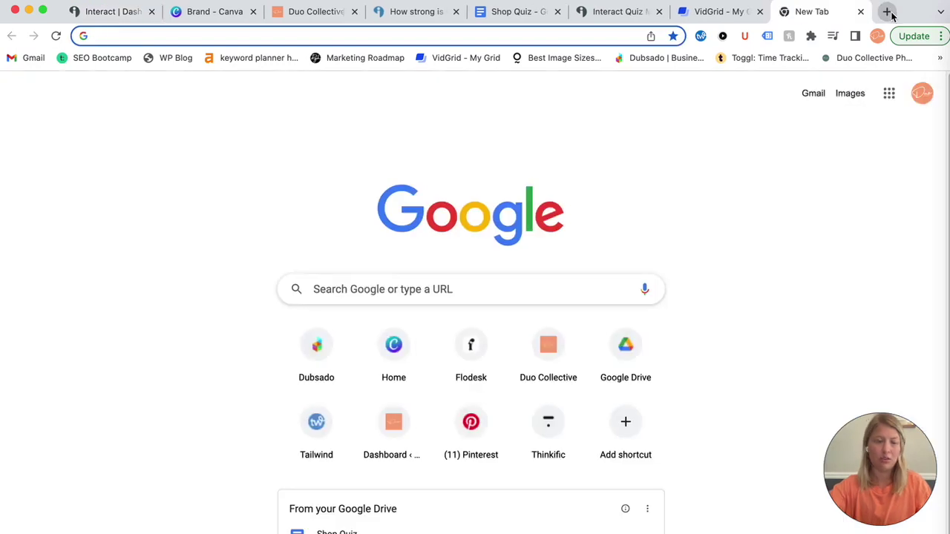
pyautogui.write('https://view.flodesk.com/pages/621d1c549b7136a9e313d4f2')
pyautogui.press('Return')
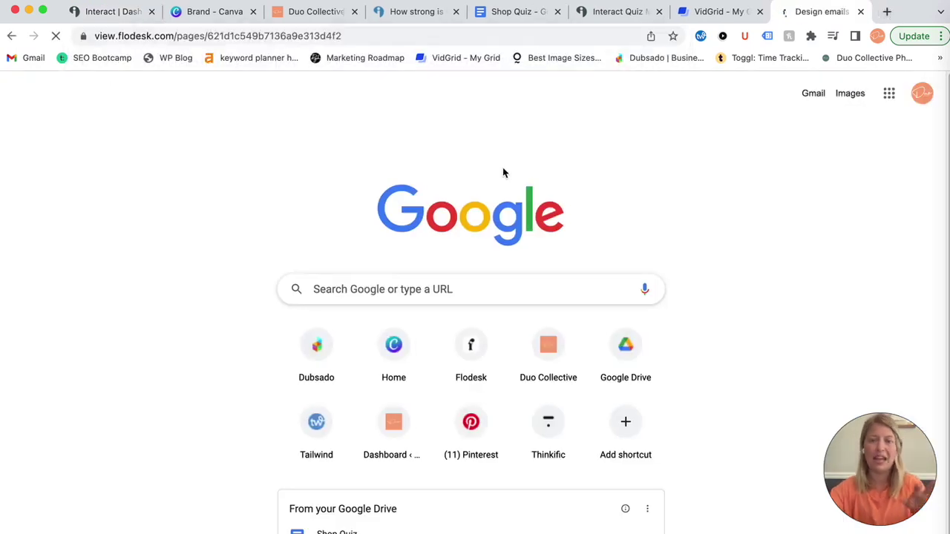
# Step: Read the iced coffee result page's headline, Instagram guide offer and sign-up form, and close both the page and the redirect settings
pyautogui.scroll(-1, 601, 235)
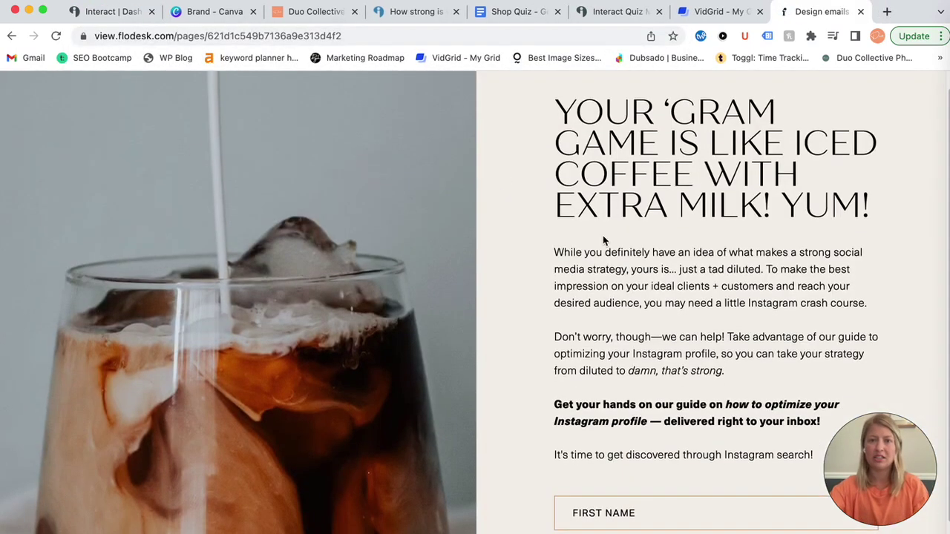
pyautogui.moveTo(564, 104); pyautogui.dragTo(869, 152)
pyautogui.click(848, 196)
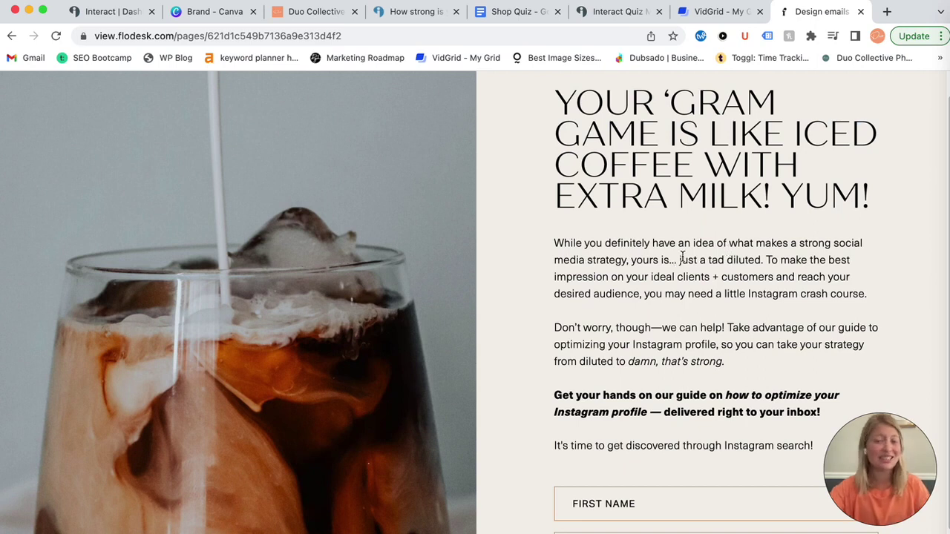
pyautogui.scroll(-3, 716, 325)
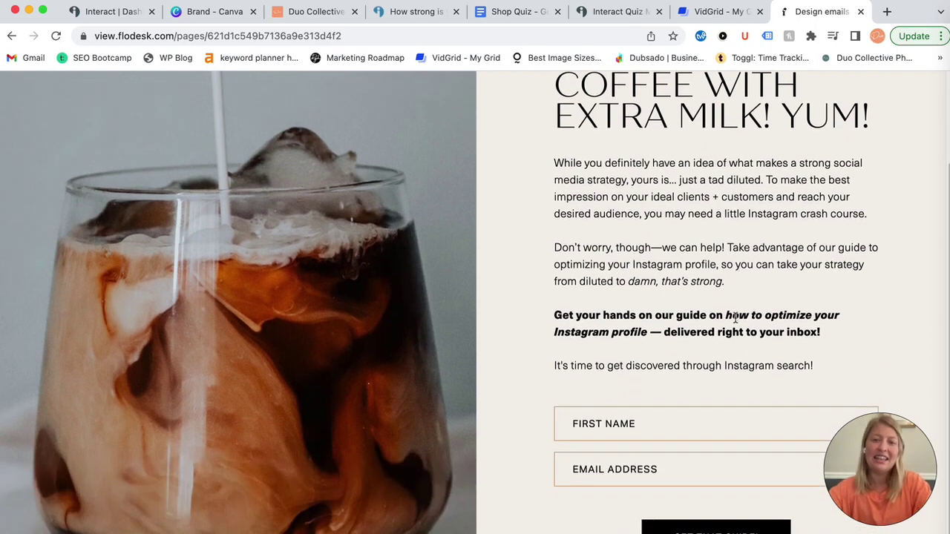
pyautogui.moveTo(560, 315); pyautogui.dragTo(832, 339)
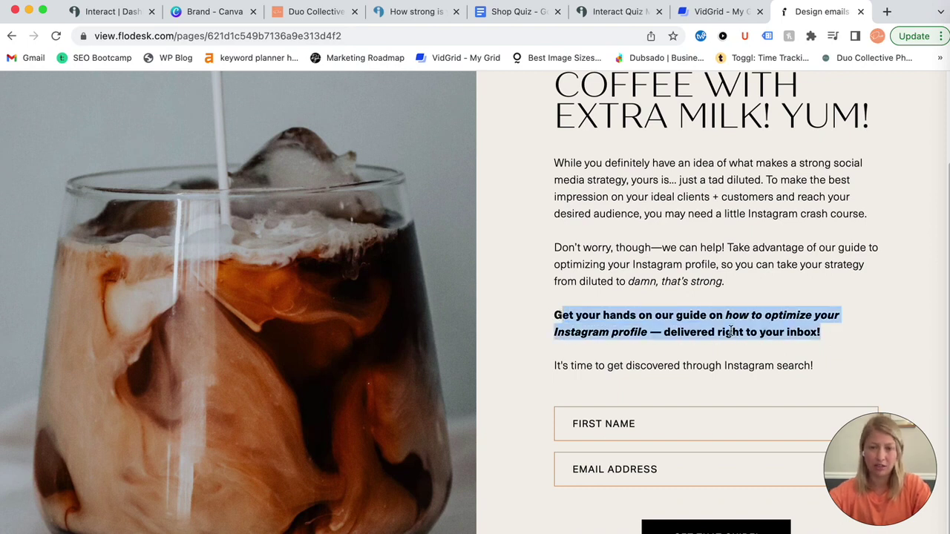
pyautogui.moveTo(727, 317); pyautogui.dragTo(653, 330)
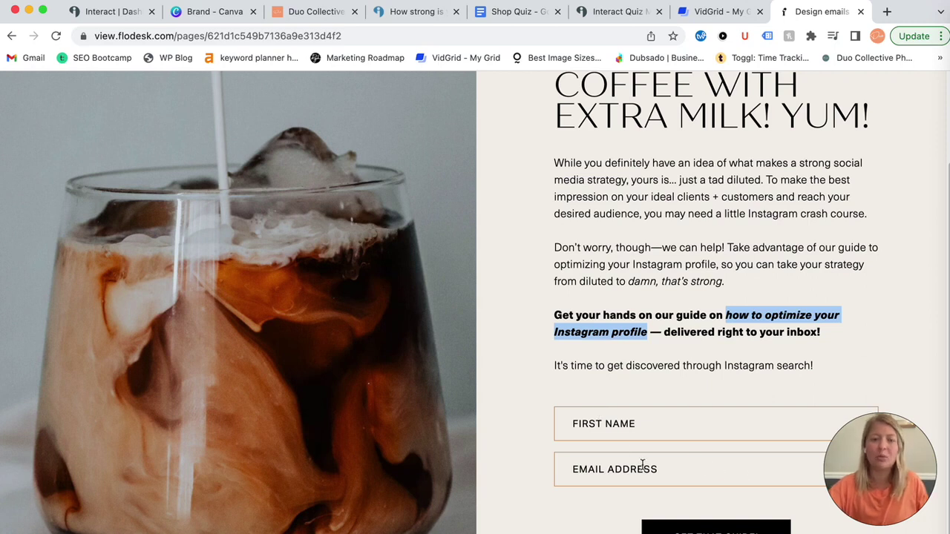
pyautogui.press('super+w')
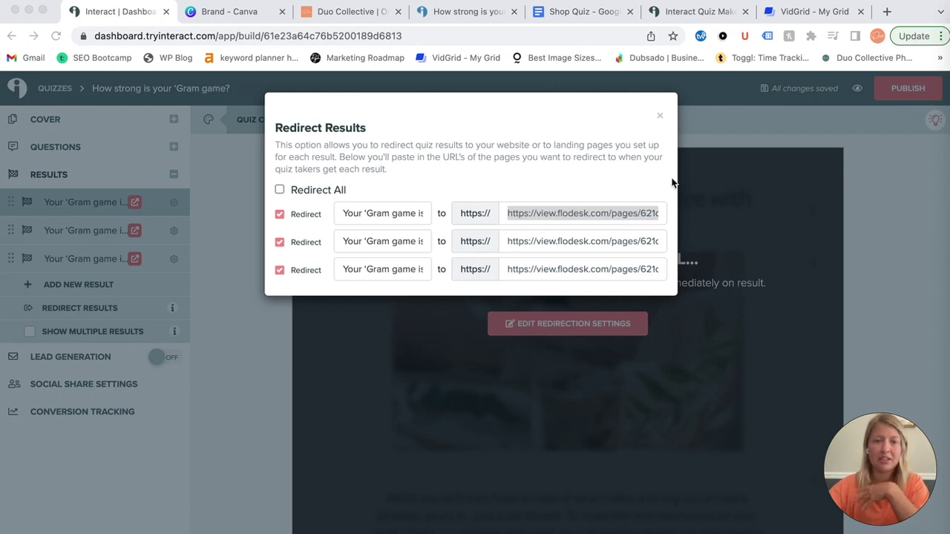
pyautogui.click(659, 117)
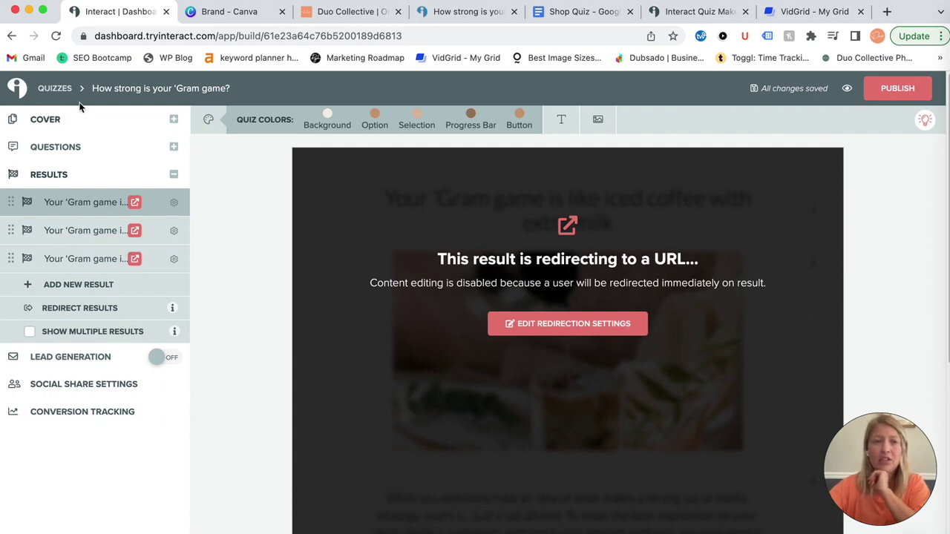
# Step: Return to the list of quizzes and create a new quiz of the Personality type
pyautogui.click(44, 89)
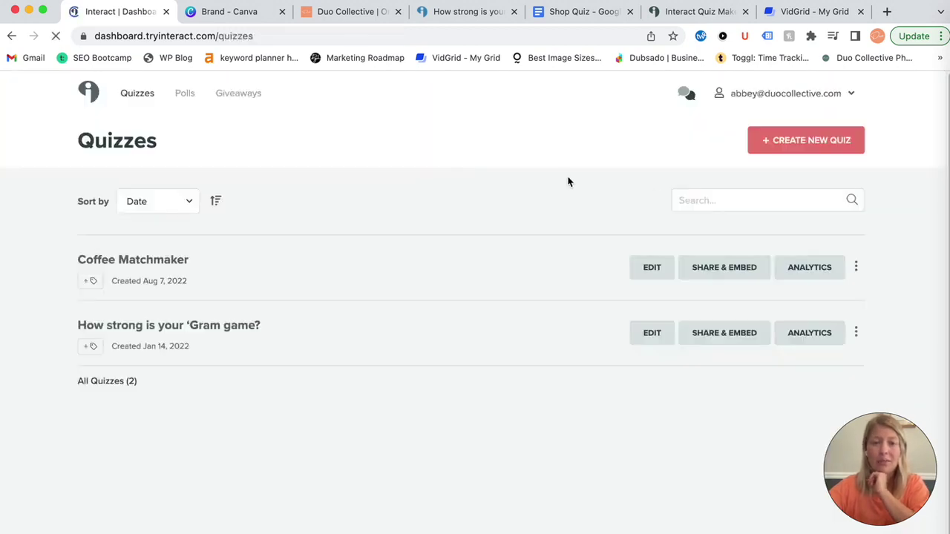
pyautogui.click(847, 144)
pyautogui.click(489, 305)
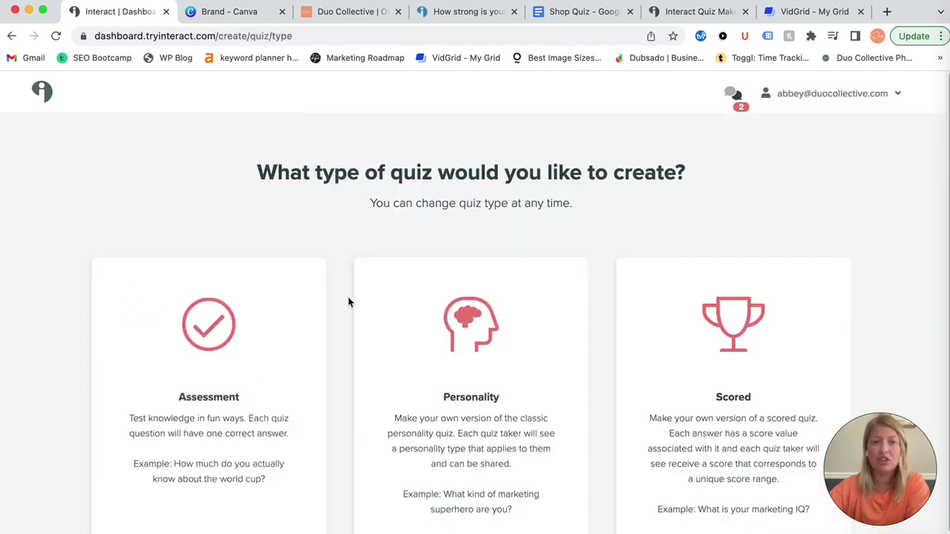
pyautogui.scroll(-2, 348, 301)
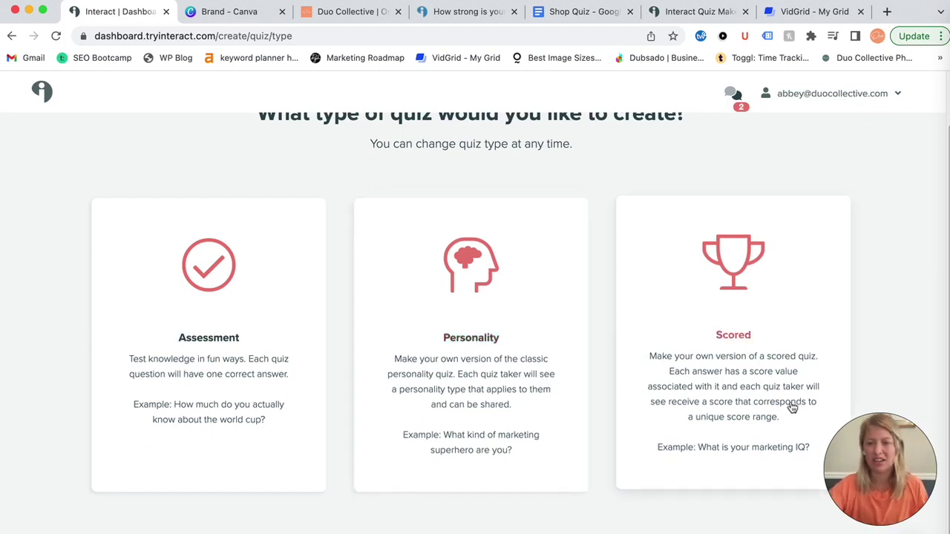
pyautogui.scroll(1, 600, 333)
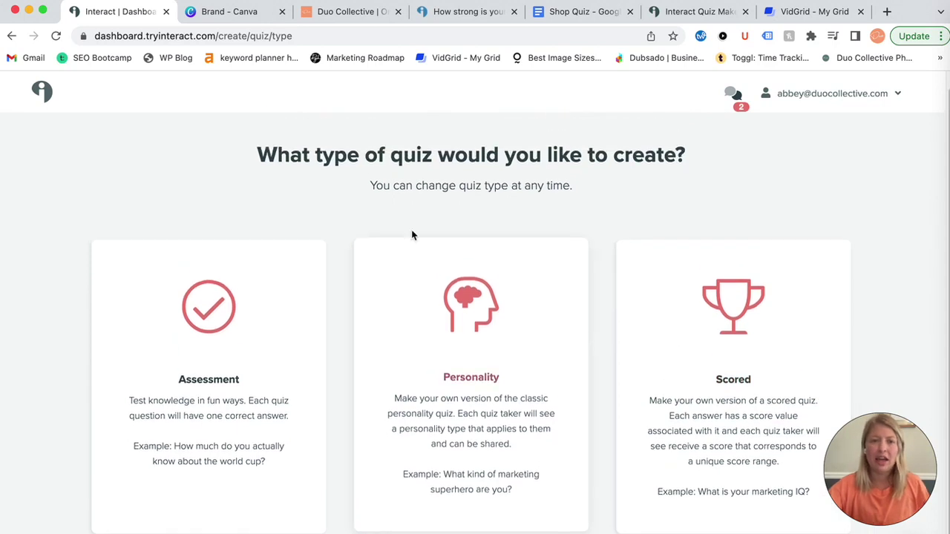
pyautogui.click(491, 358)
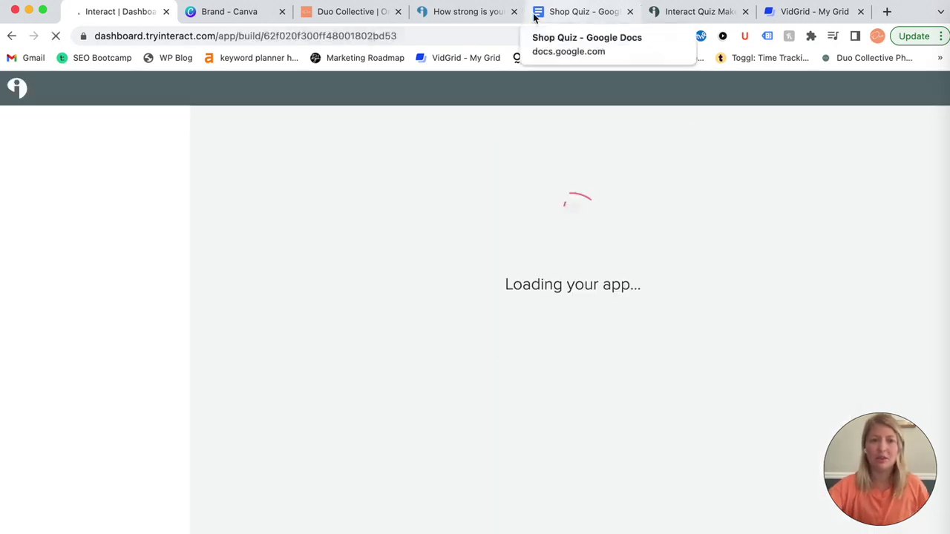
# Step: Switch to the Duo Collective website and view its Shop page
pyautogui.click(344, 16)
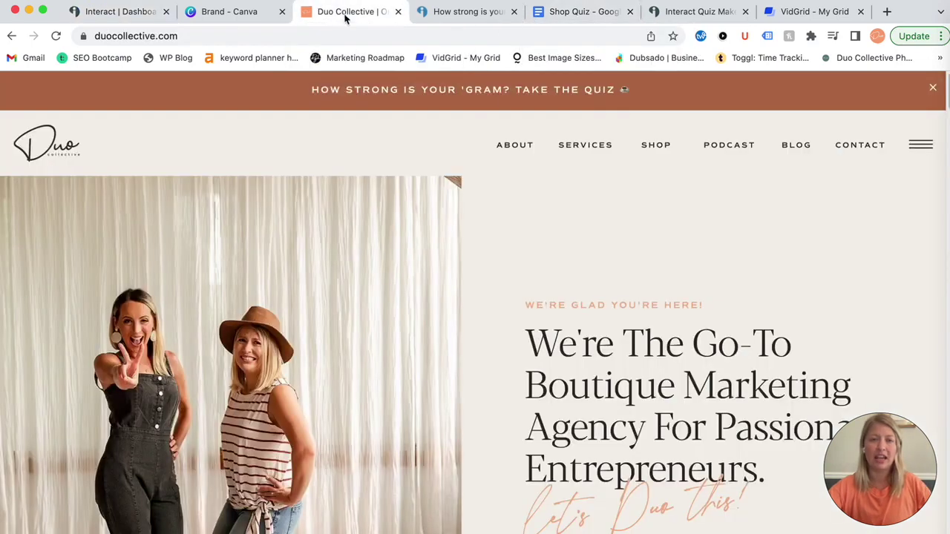
pyautogui.click(656, 145)
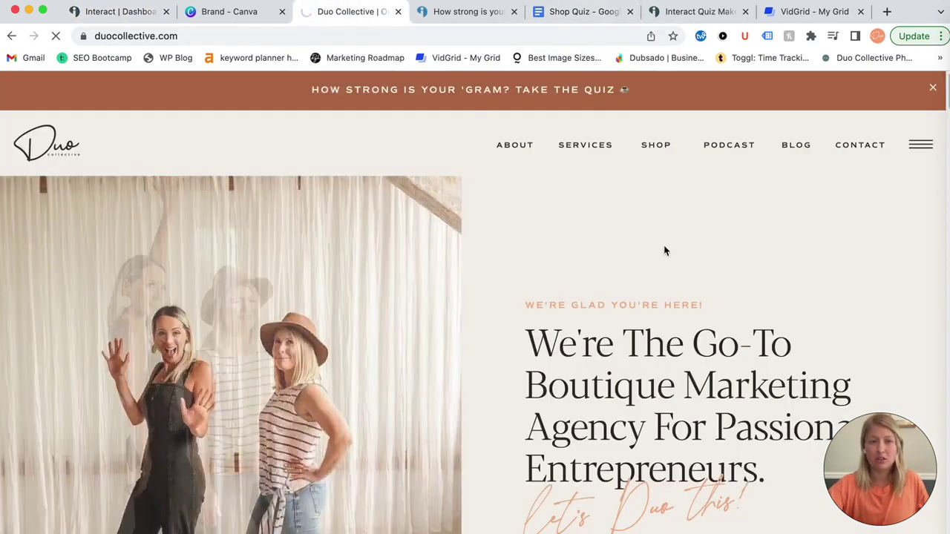
pyautogui.scroll(-2, 640, 330)
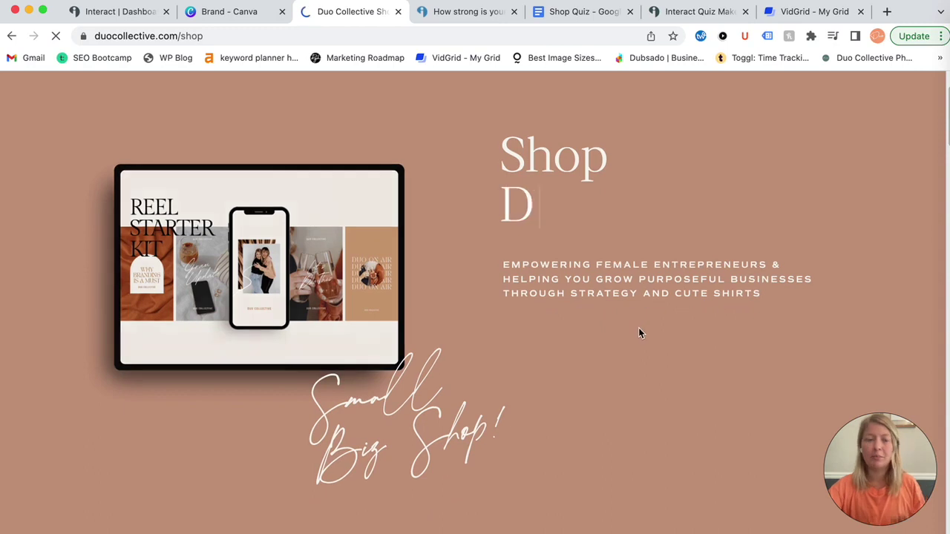
# Step: Browse the shop page, and switch to the Shop Quiz Google Doc to read its title, intro paragraph and quiz questions
pyautogui.scroll(-8, 630, 326)
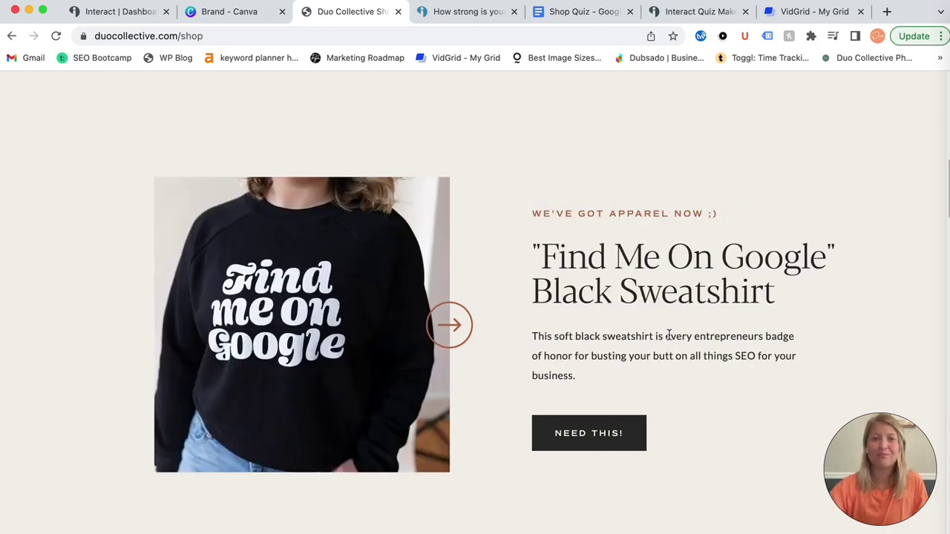
pyautogui.click(560, 14)
pyautogui.scroll(3, 509, 253)
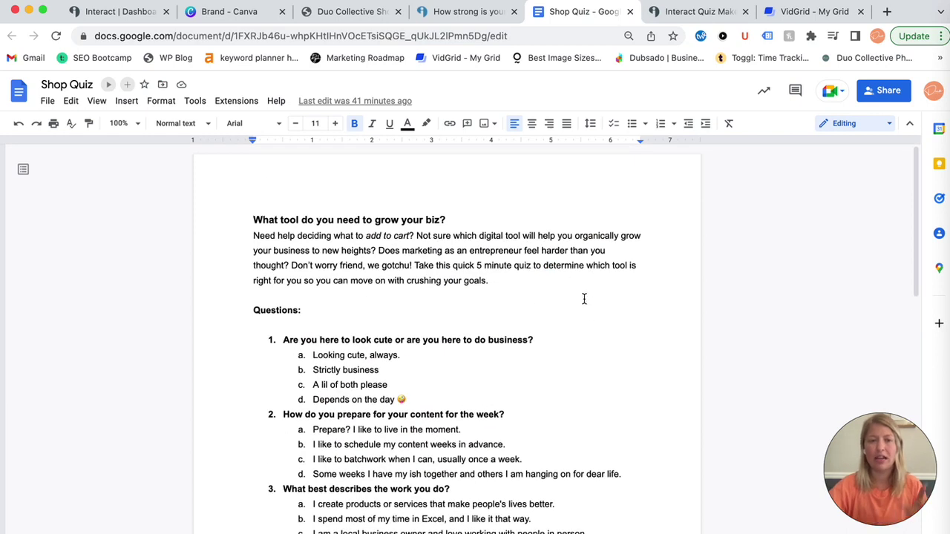
pyautogui.scroll(-1, 564, 341)
pyautogui.moveTo(250, 204); pyautogui.dragTo(460, 200)
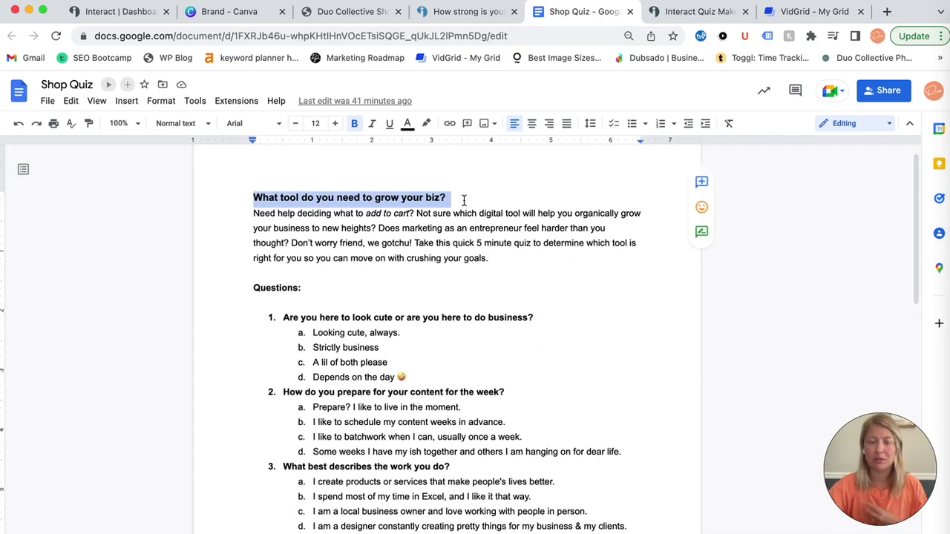
pyautogui.moveTo(269, 217); pyautogui.dragTo(551, 260)
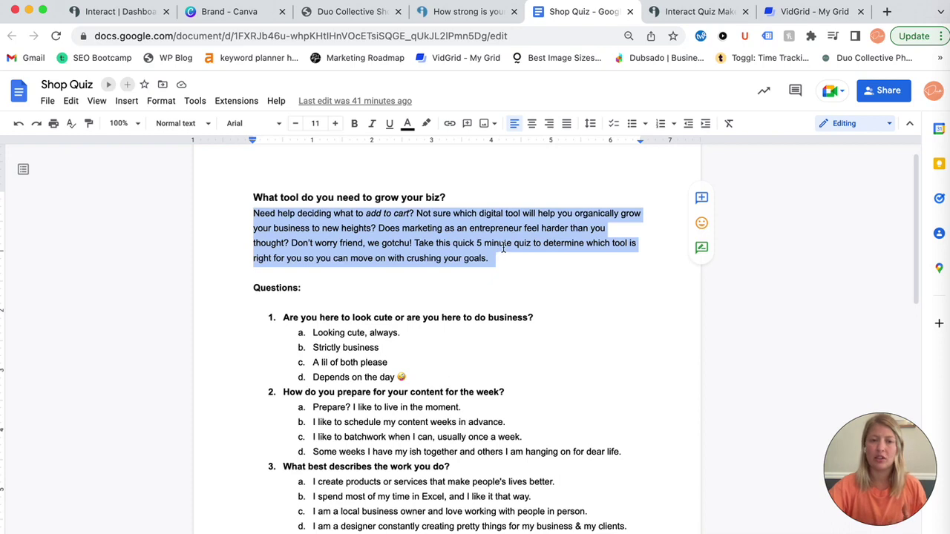
pyautogui.scroll(-3, 517, 317)
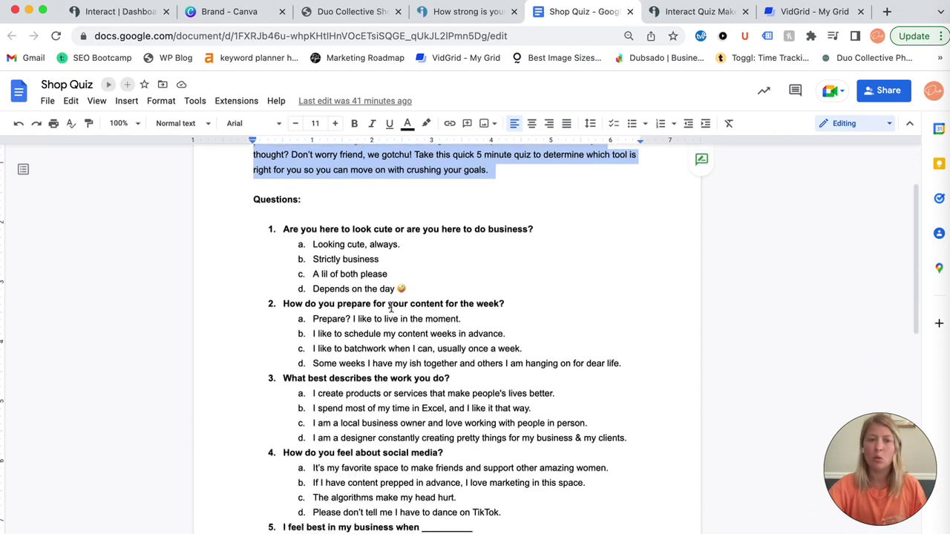
pyautogui.scroll(-10, 416, 393)
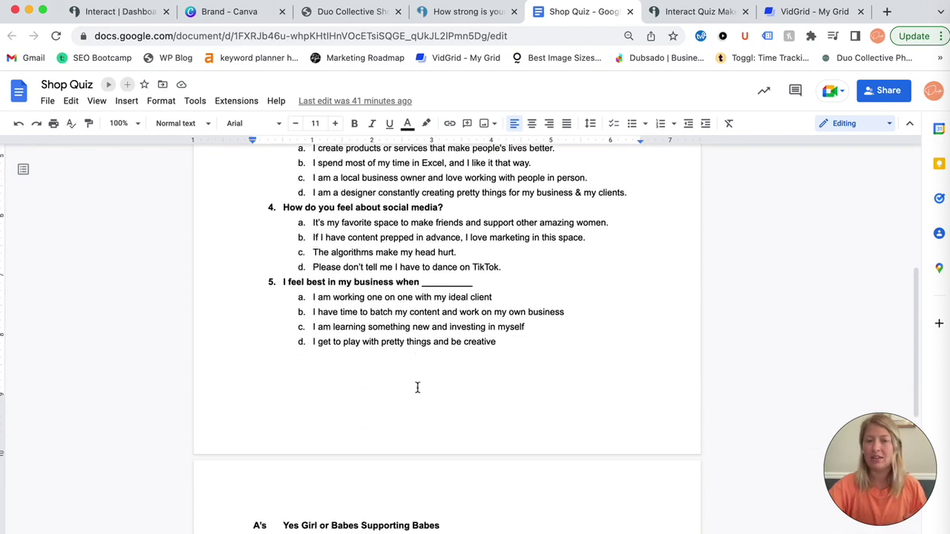
# Step: Examine which shop products are matched to the A, B, C and D answers on the document's second page
pyautogui.scroll(-4, 394, 371)
pyautogui.moveTo(285, 335); pyautogui.dragTo(571, 387)
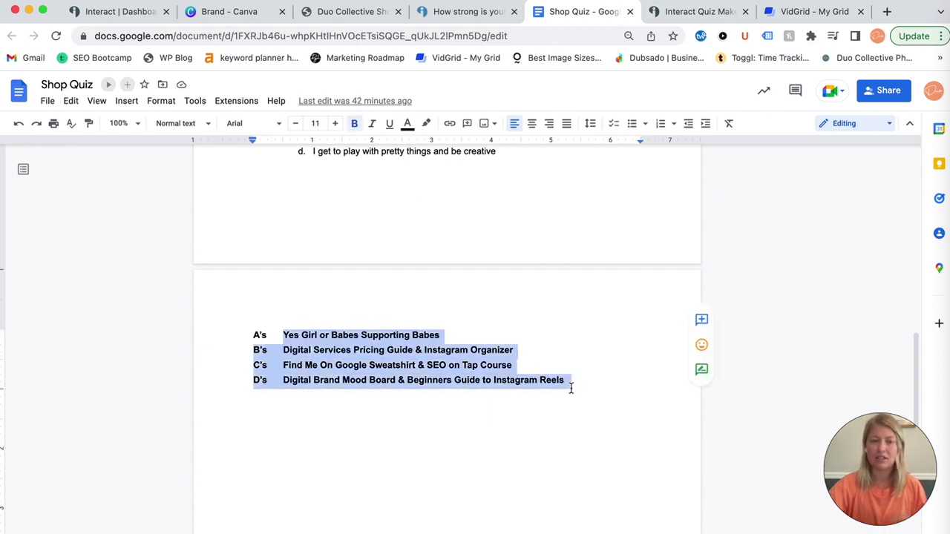
pyautogui.click(311, 328)
pyautogui.moveTo(283, 335); pyautogui.dragTo(463, 335)
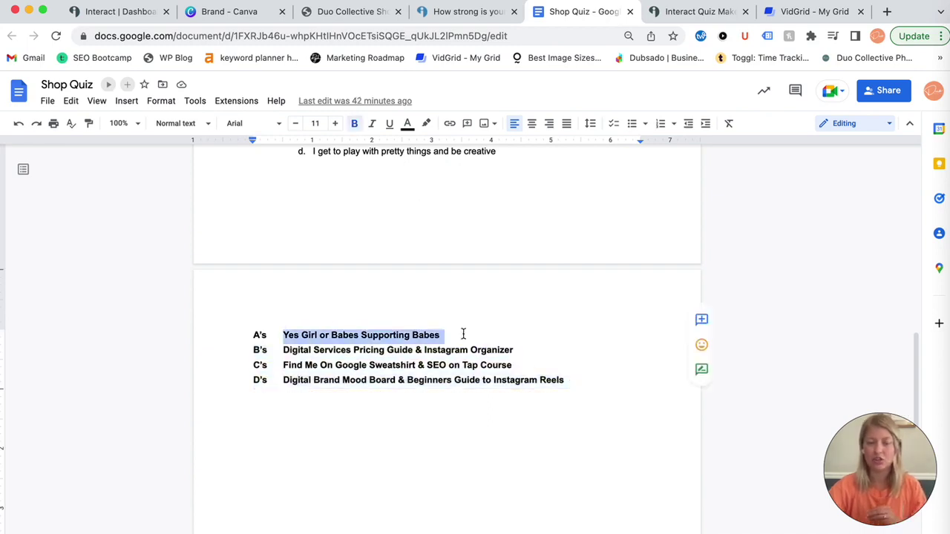
pyautogui.moveTo(282, 351); pyautogui.dragTo(529, 359)
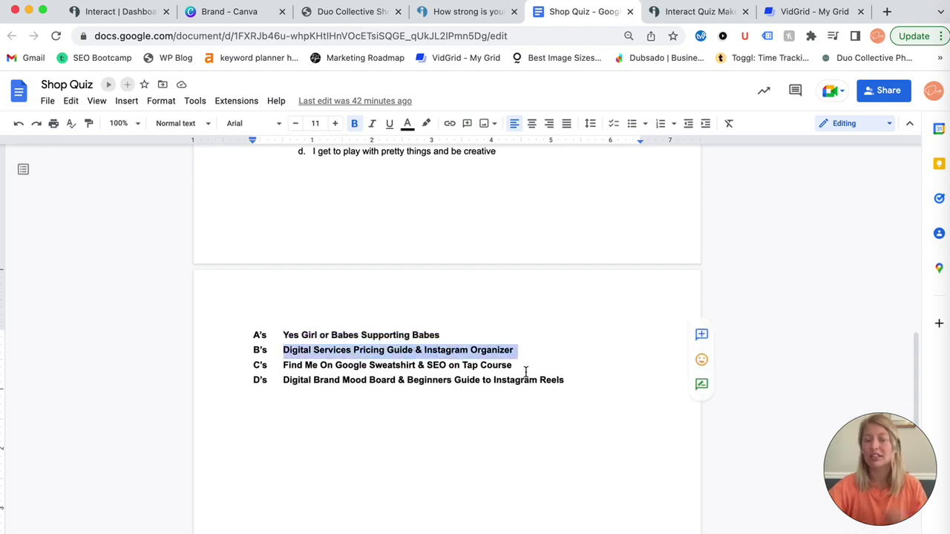
pyautogui.click(352, 365)
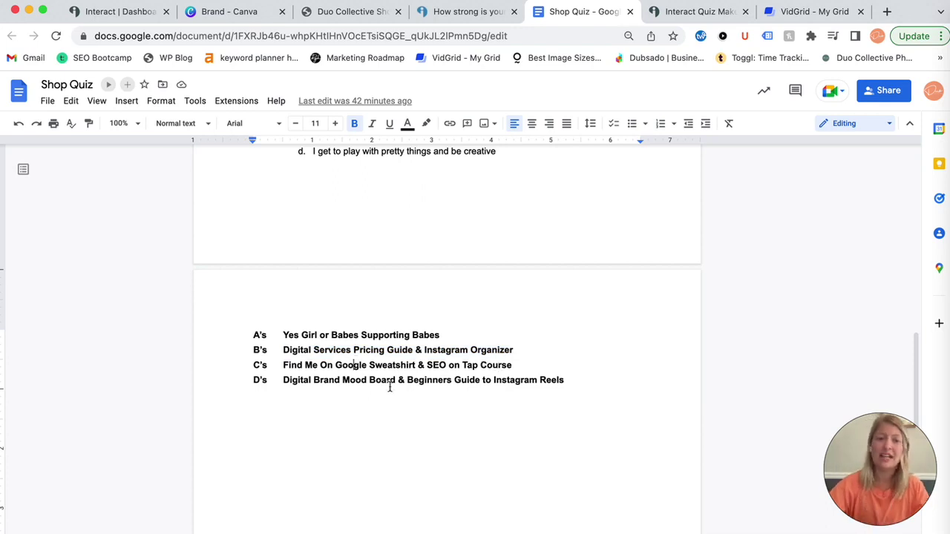
pyautogui.moveTo(362, 380); pyautogui.dragTo(568, 386)
pyautogui.scroll(4, 483, 364)
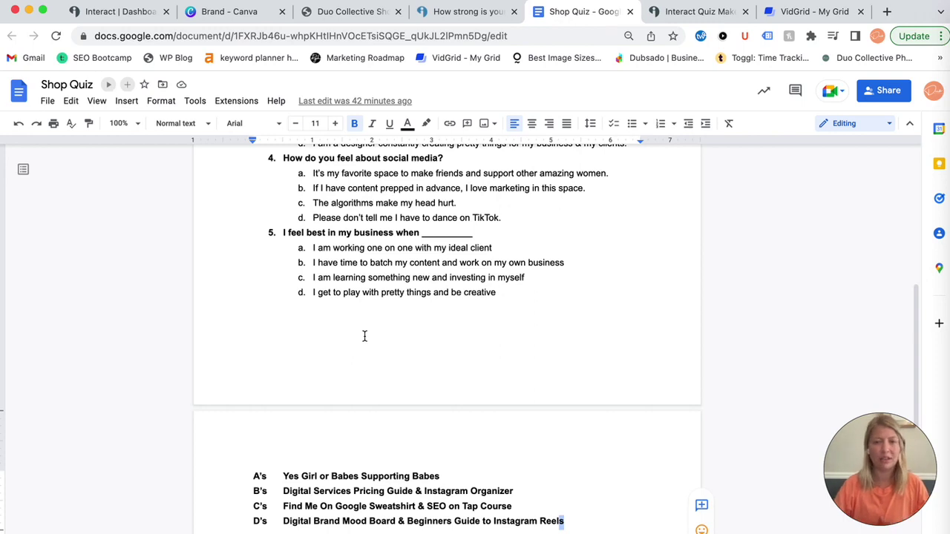
pyautogui.scroll(10, 421, 277)
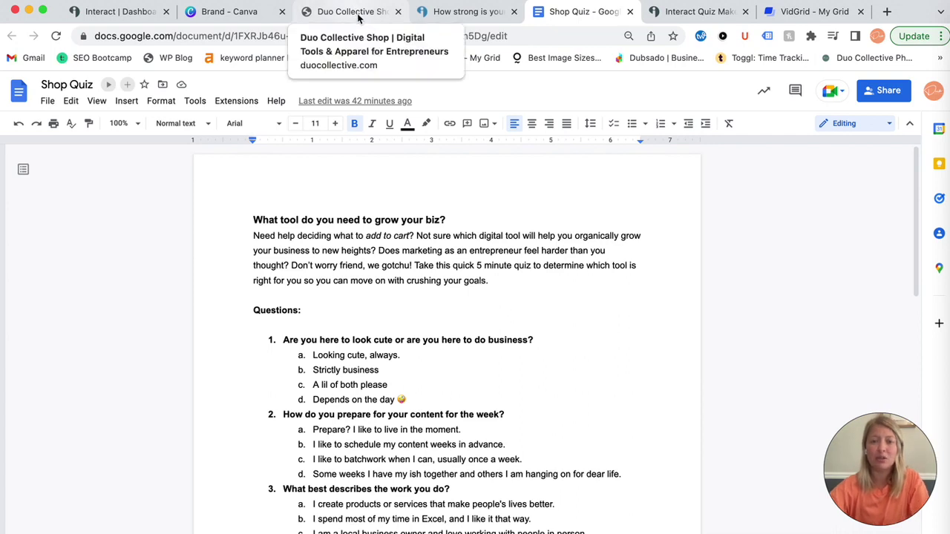
# Step: Replace the Interact quiz's title with "What tool do you need to grow your biz?", copied from the Shop Quiz document
pyautogui.click(358, 14)
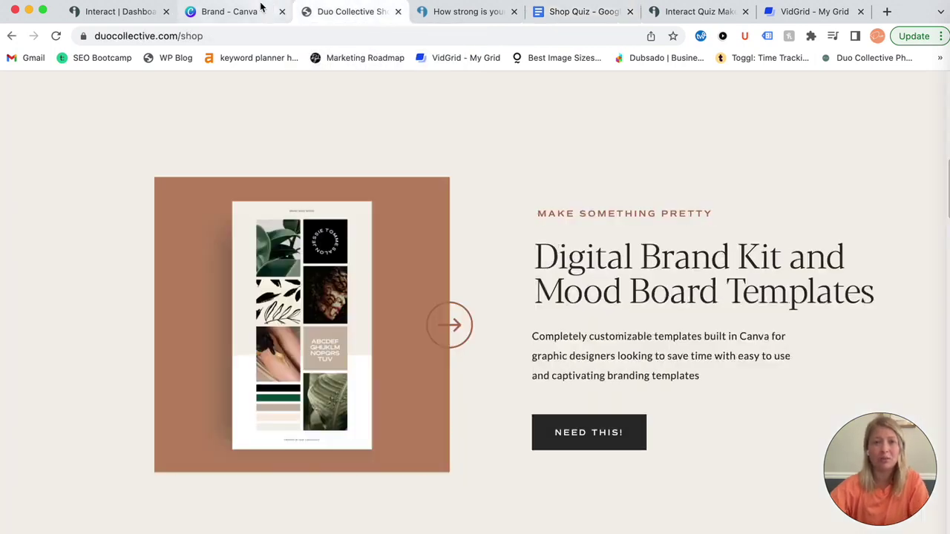
pyautogui.click(132, 15)
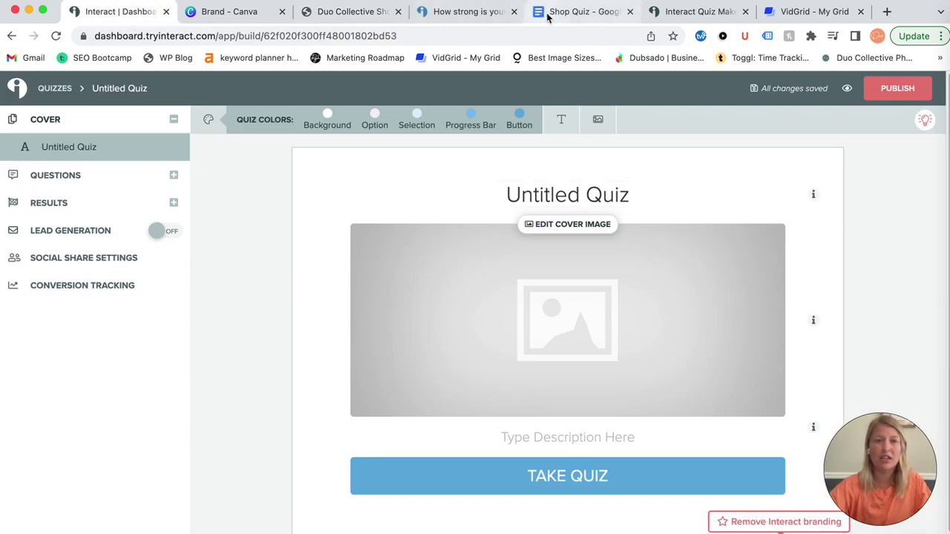
pyautogui.click(579, 11)
pyautogui.tripleClick(352, 222)
pyautogui.hotkey('ctrl', 'c')
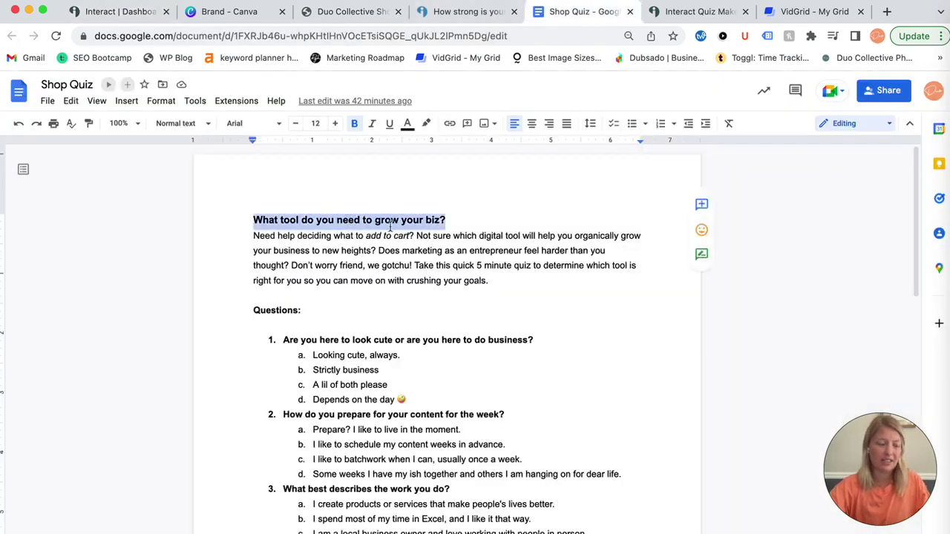
pyautogui.click(138, 11)
pyautogui.click(565, 193)
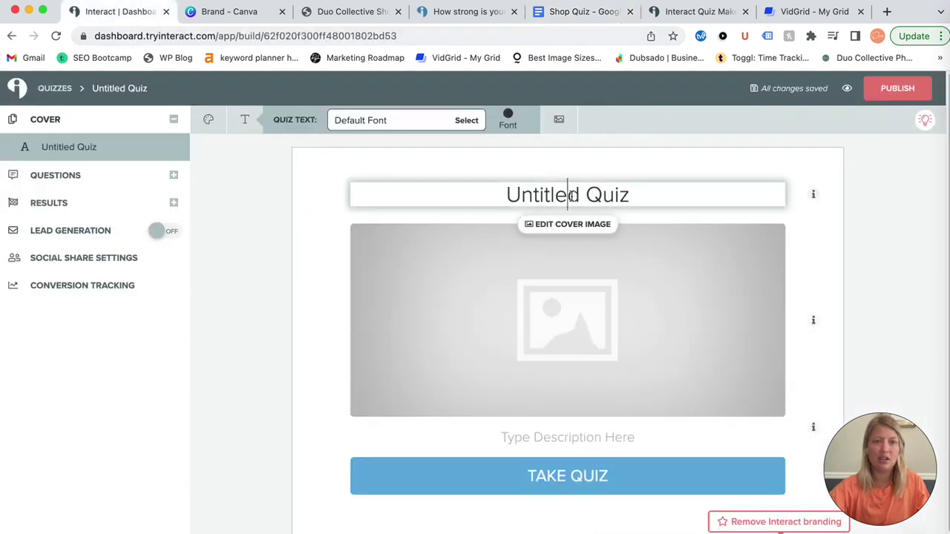
pyautogui.hotkey('ctrl', 'v')
pyautogui.moveTo(643, 216); pyautogui.dragTo(600, 215)
pyautogui.tripleClick(599, 215)
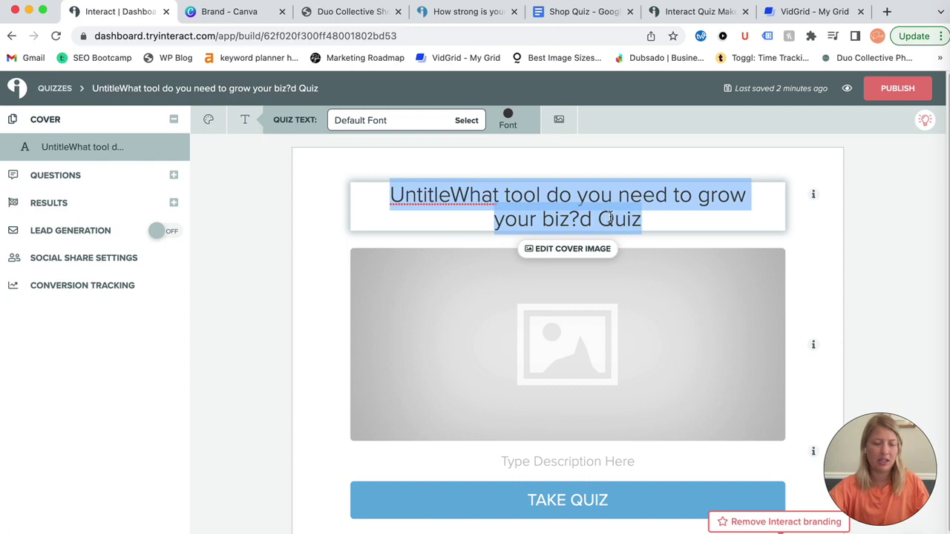
pyautogui.hotkey('ctrl', 'v')
# Step: Upload the Duo_Apparel_Shop-70 photo from Downloads as the cover image, shift the crop area slightly down and save it
pyautogui.click(672, 297)
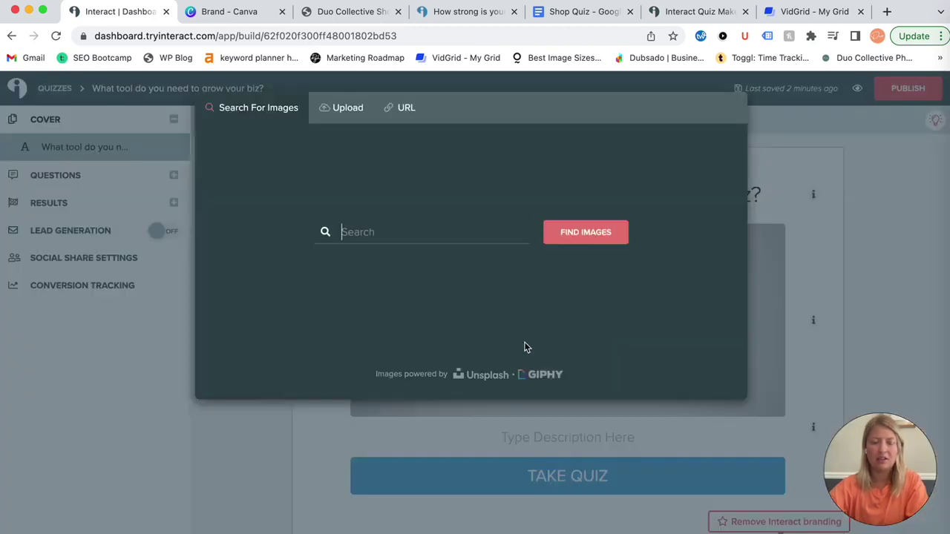
pyautogui.click(346, 113)
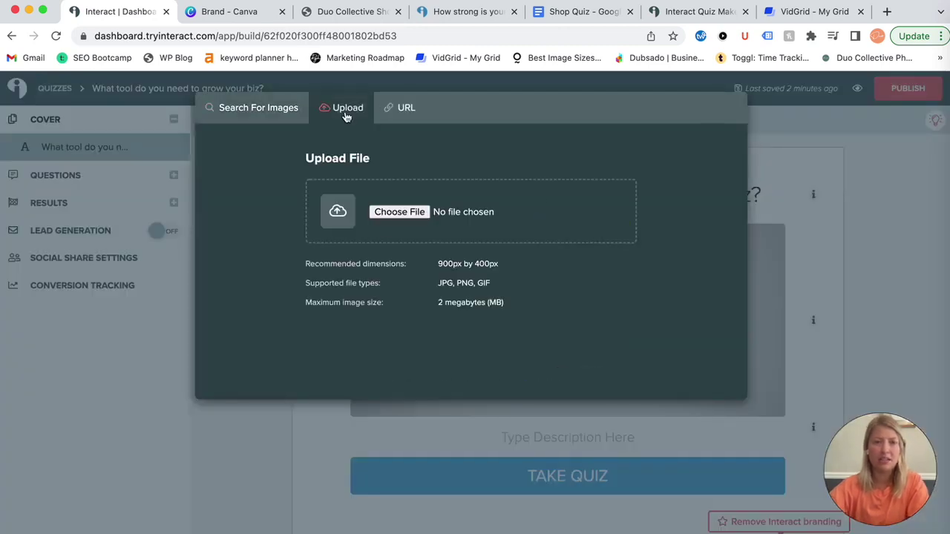
pyautogui.click(399, 212)
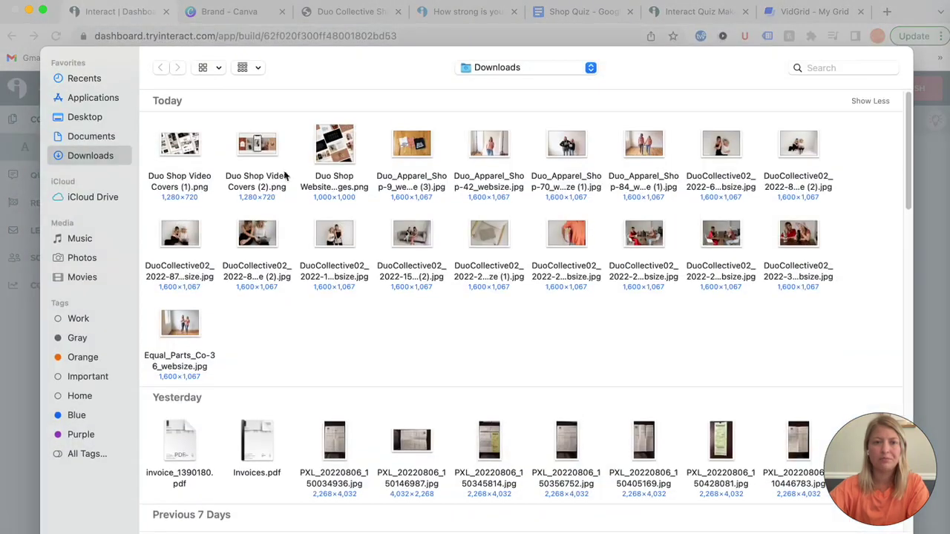
pyautogui.click(562, 147)
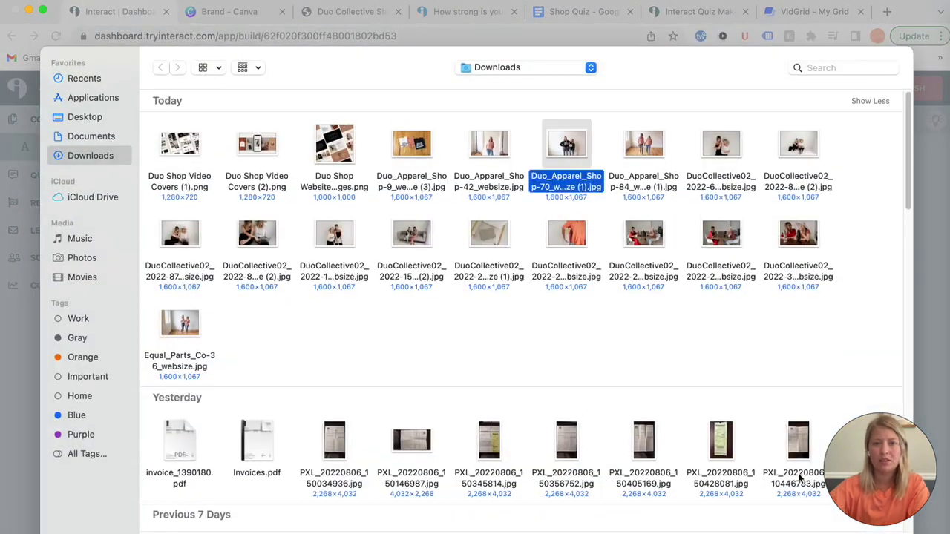
pyautogui.press('Return')
pyautogui.click(615, 251)
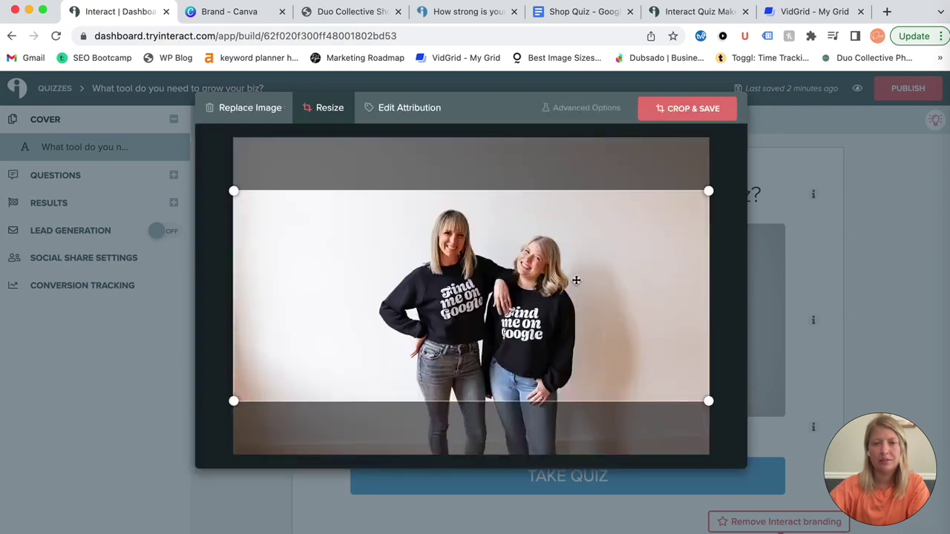
pyautogui.moveTo(562, 258); pyautogui.dragTo(562, 264)
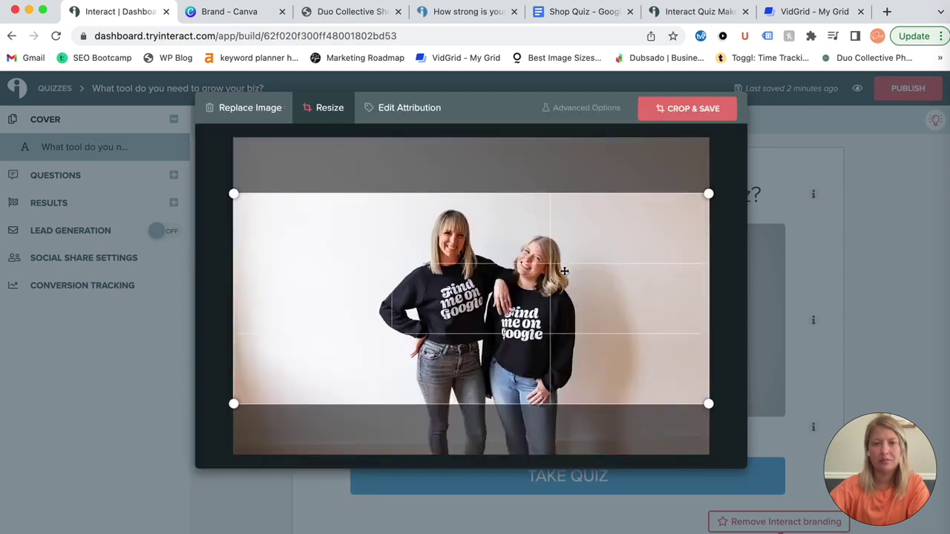
pyautogui.click(687, 109)
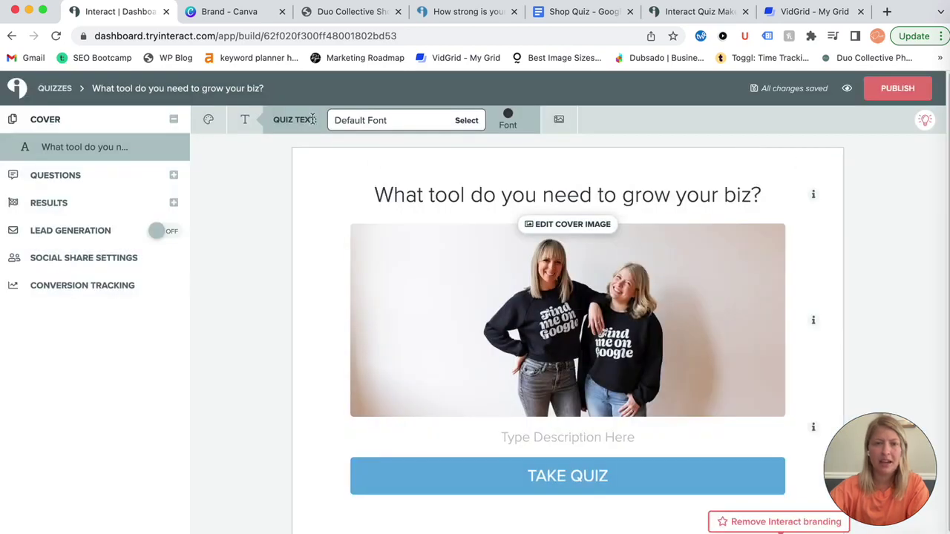
# Step: Copy the hex code #D9B89A from the Canva brand kit and set it as the quiz's background color in Interact
pyautogui.click(216, 122)
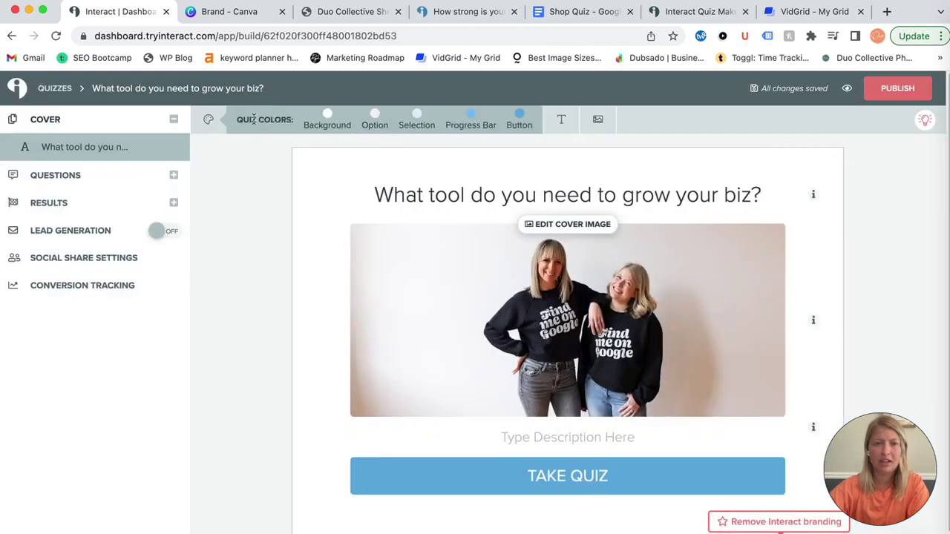
pyautogui.click(327, 118)
pyautogui.click(233, 14)
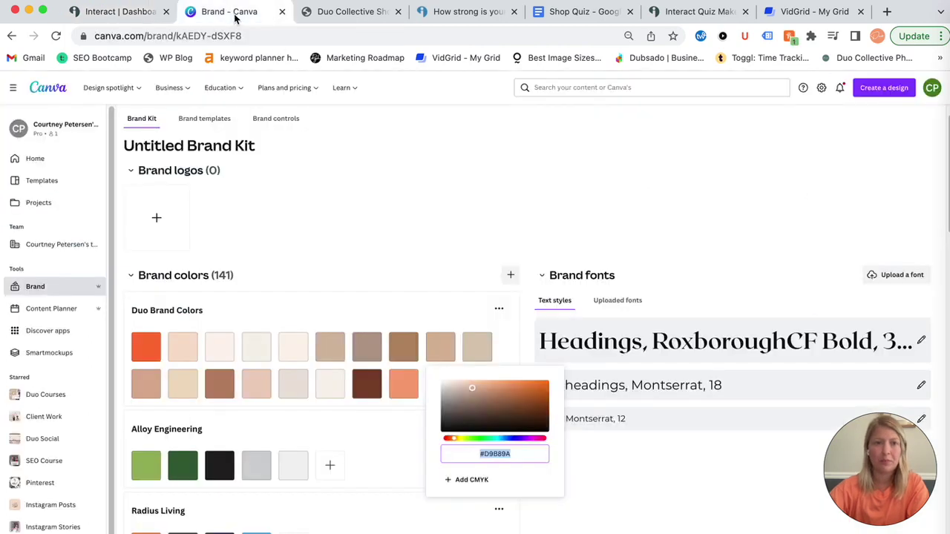
pyautogui.moveTo(512, 453); pyautogui.dragTo(479, 453)
pyautogui.press('super+c')
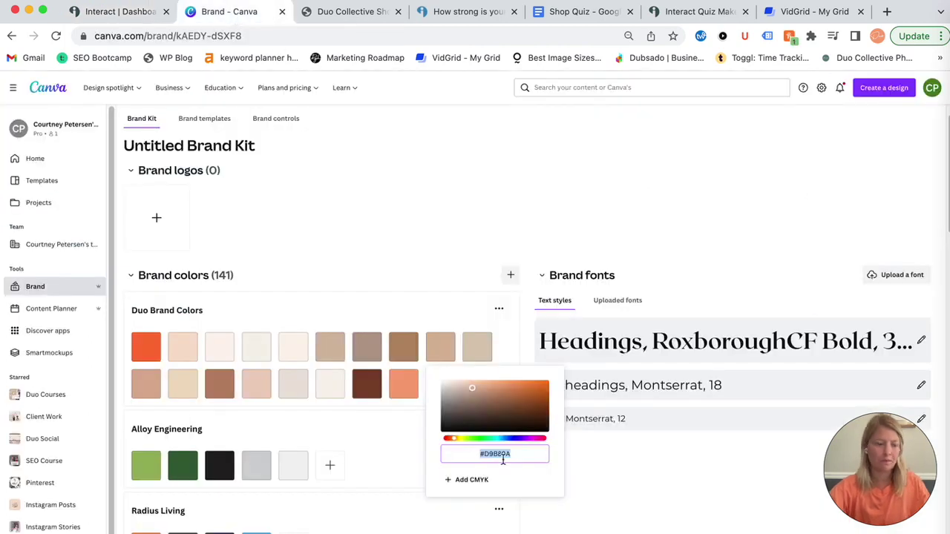
pyautogui.click(158, 15)
pyautogui.click(377, 259)
pyautogui.moveTo(350, 258); pyautogui.dragTo(385, 266)
pyautogui.press('super+v')
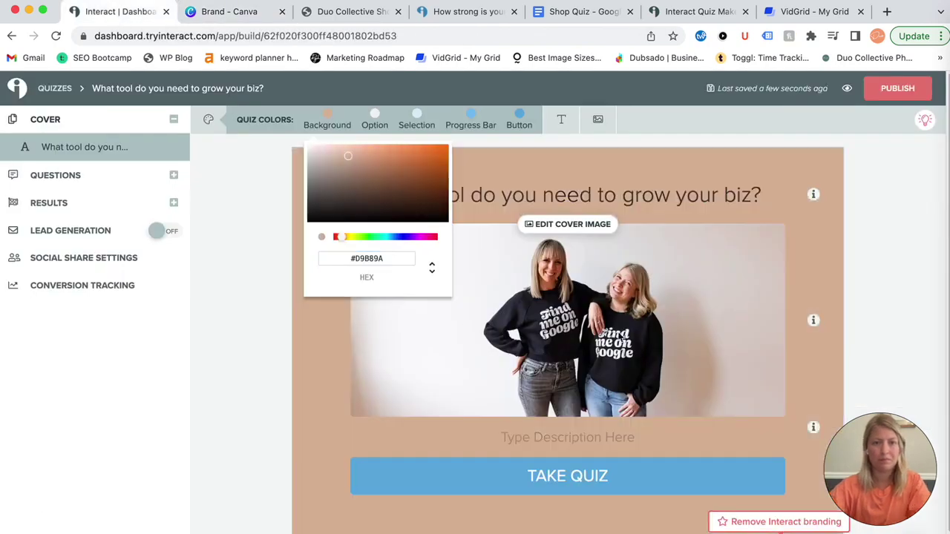
pyautogui.click(428, 292)
pyautogui.click(468, 327)
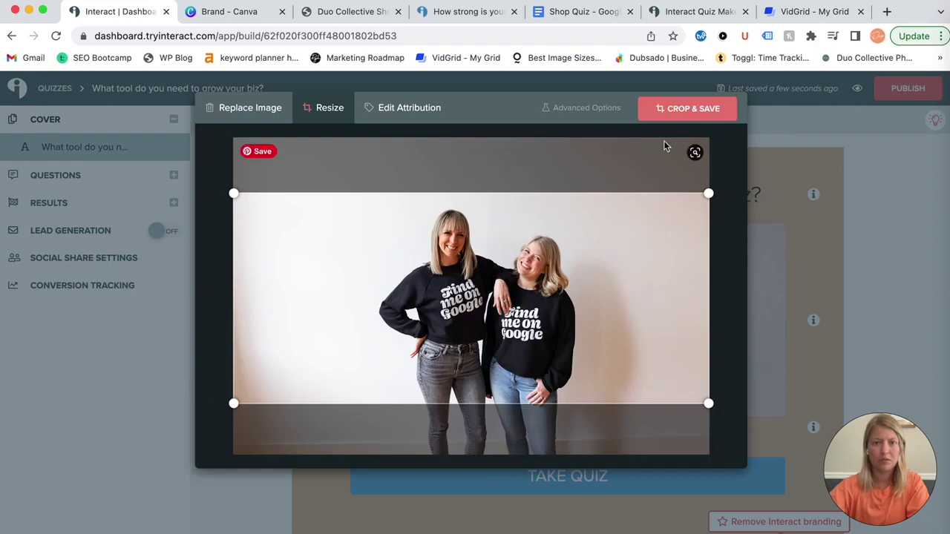
pyautogui.click(694, 153)
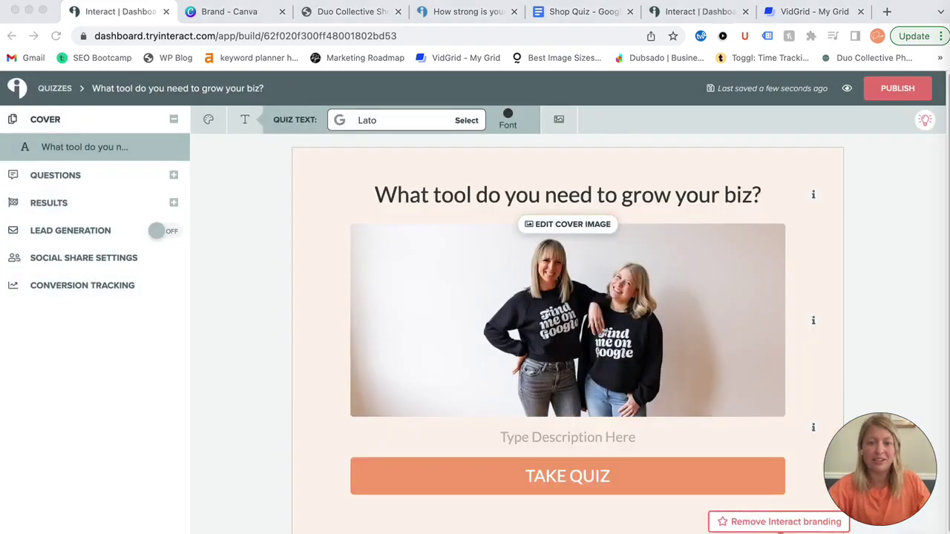
# Step: Show the quiz color settings, and fill the cover description with the intro paragraph copied from the Shop Quiz document
pyautogui.click(209, 121)
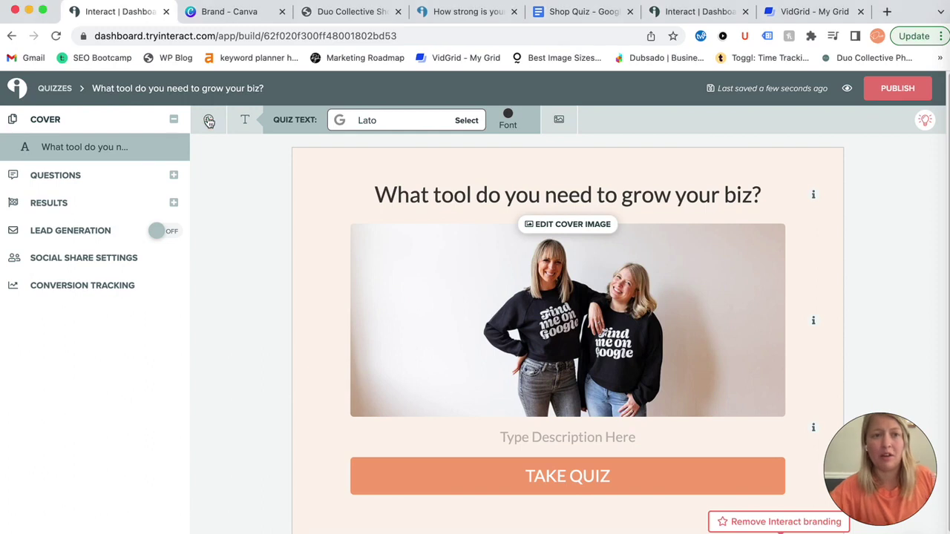
pyautogui.click(208, 121)
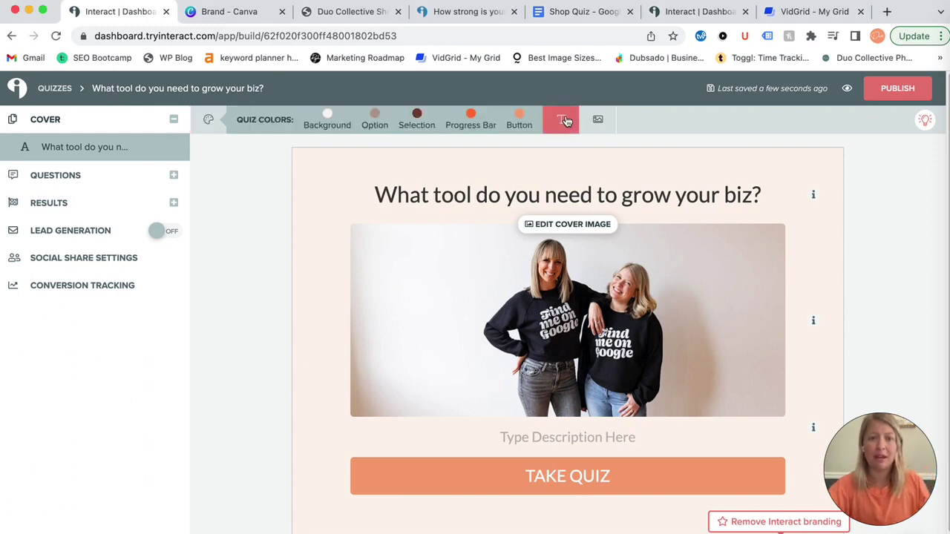
pyautogui.click(573, 11)
pyautogui.tripleClick(334, 236)
pyautogui.hotkey('ctrl', 'c')
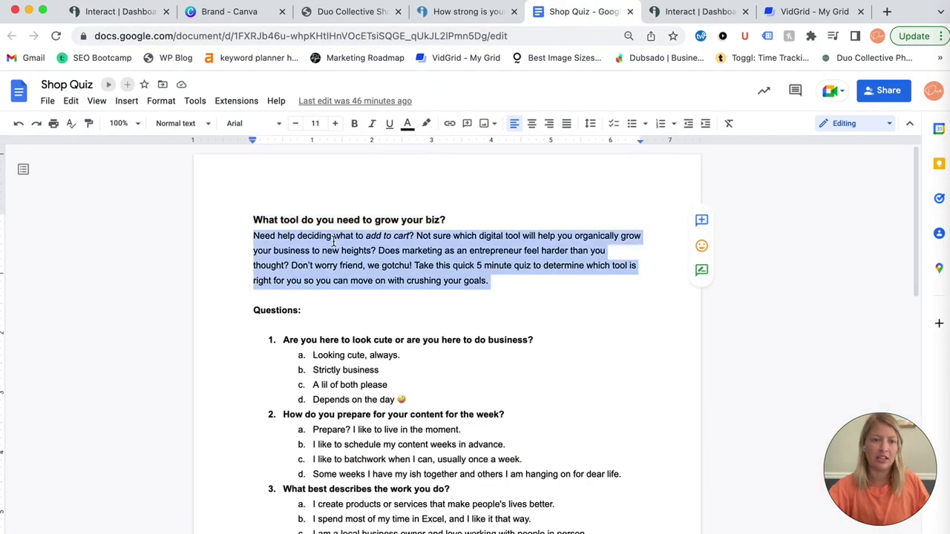
pyautogui.click(122, 11)
pyautogui.click(561, 428)
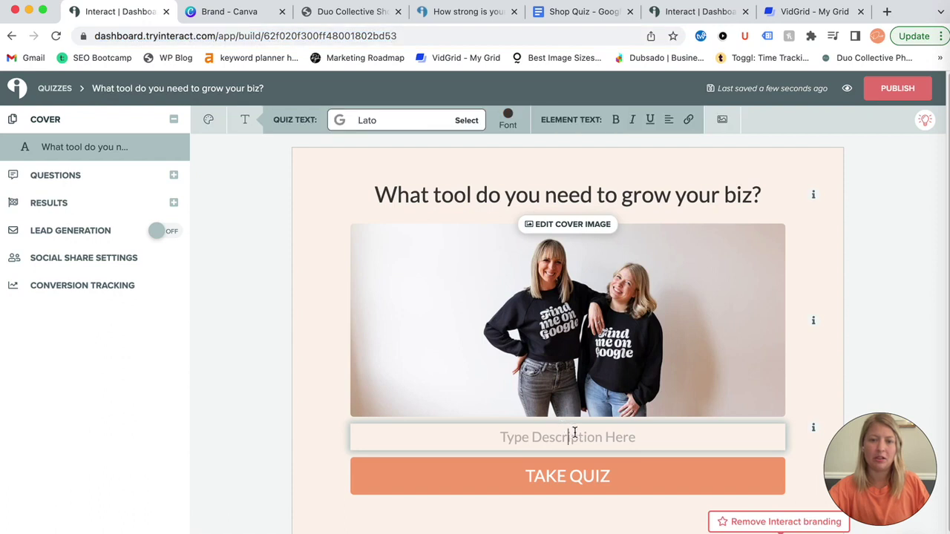
pyautogui.hotkey('ctrl', 'v')
pyautogui.scroll(-2, 768, 350)
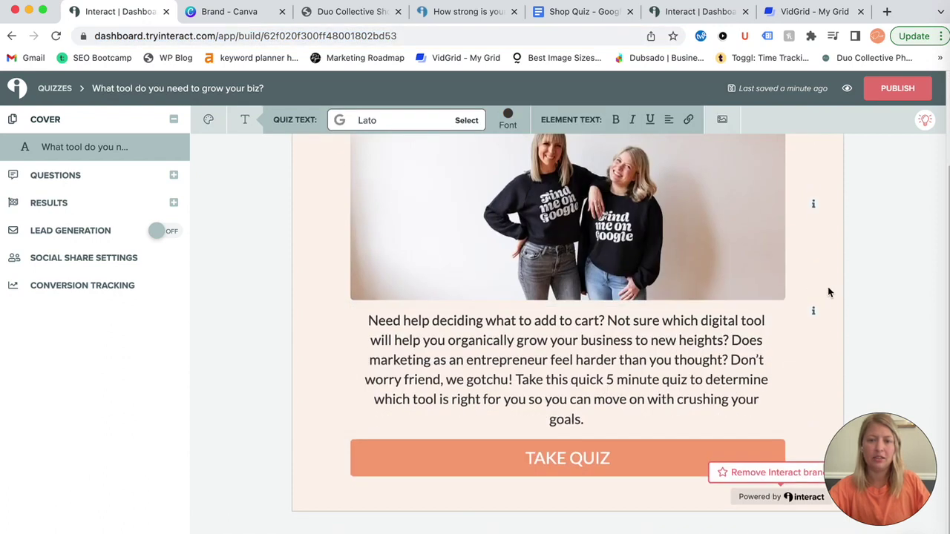
# Step: Set the first question's title to "Are you here to look cute or are you here to do business?", copied from the Shop Quiz document
pyautogui.scroll(3, 644, 400)
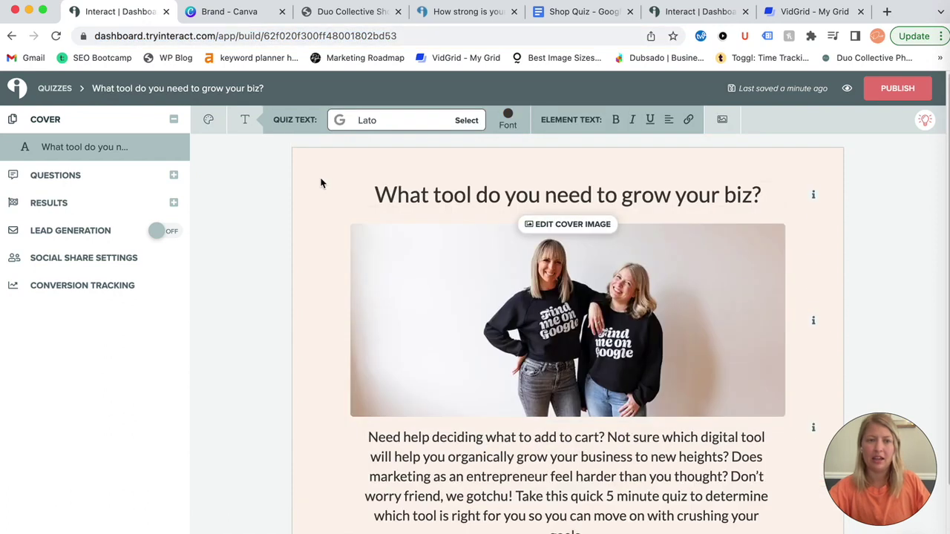
pyautogui.click(64, 176)
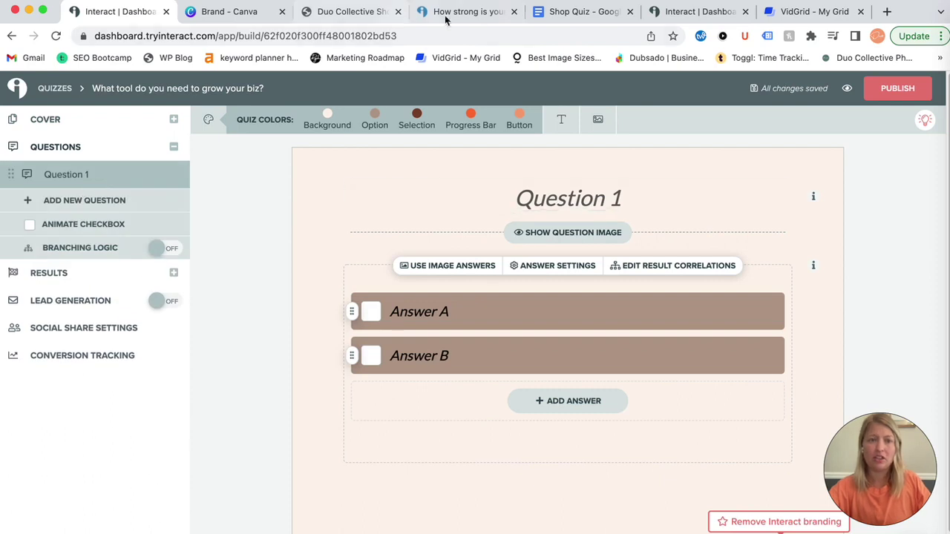
pyautogui.click(578, 13)
pyautogui.click(349, 340)
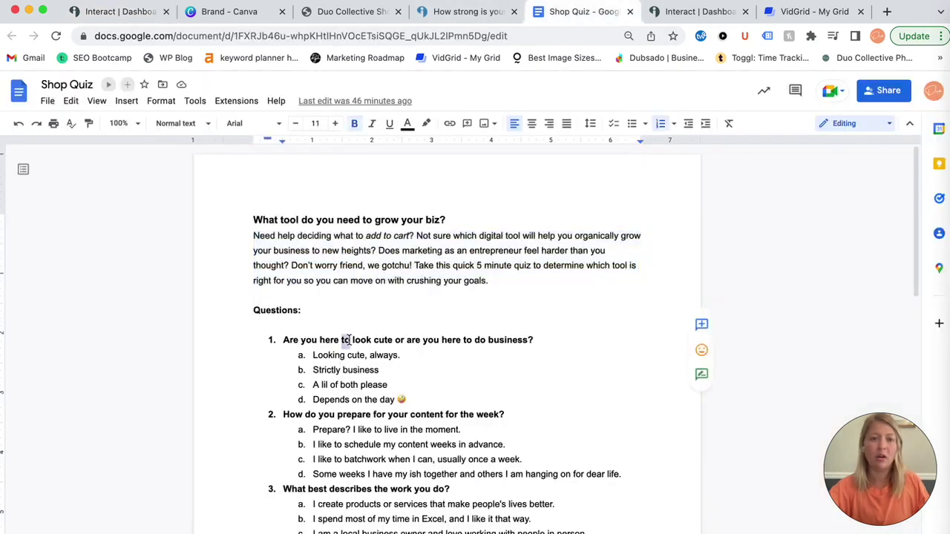
pyautogui.tripleClick(350, 340)
pyautogui.press('super+c')
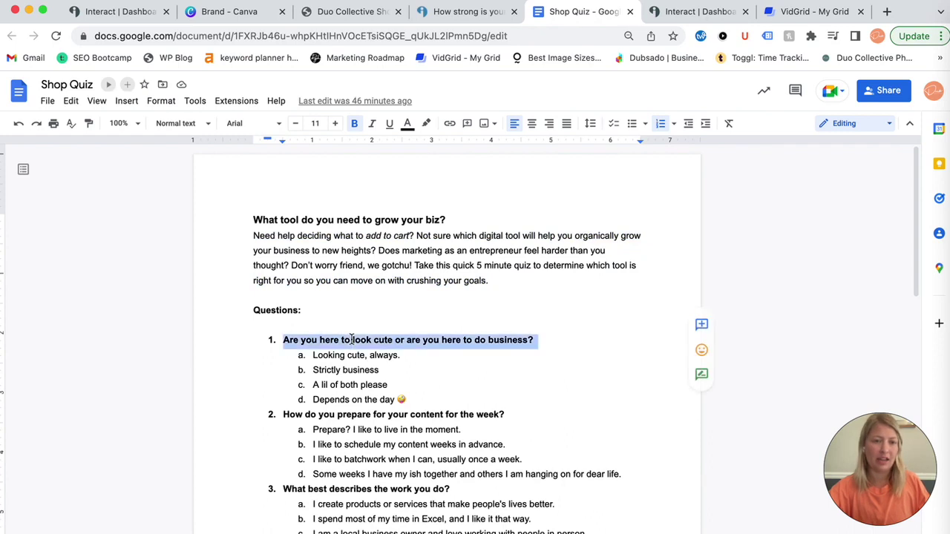
pyautogui.click(133, 11)
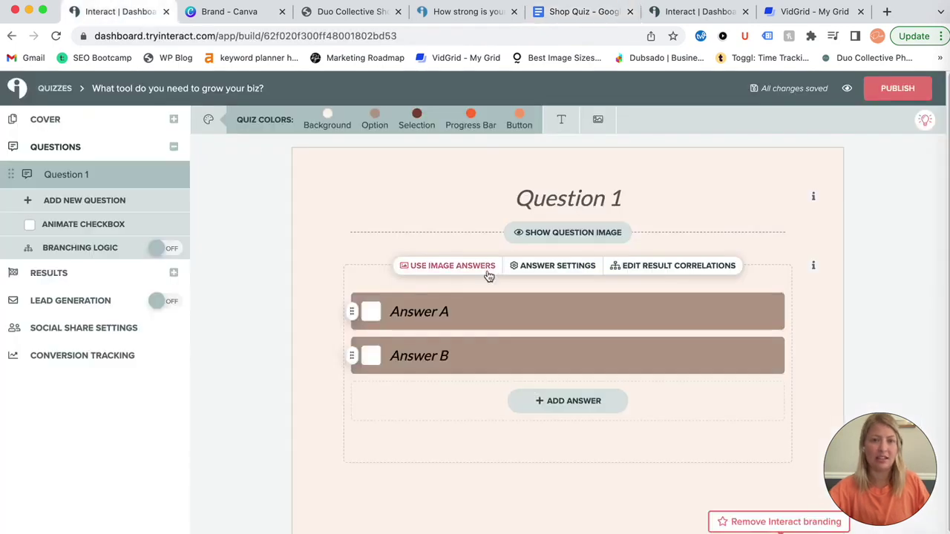
pyautogui.click(566, 190)
pyautogui.press('super+v')
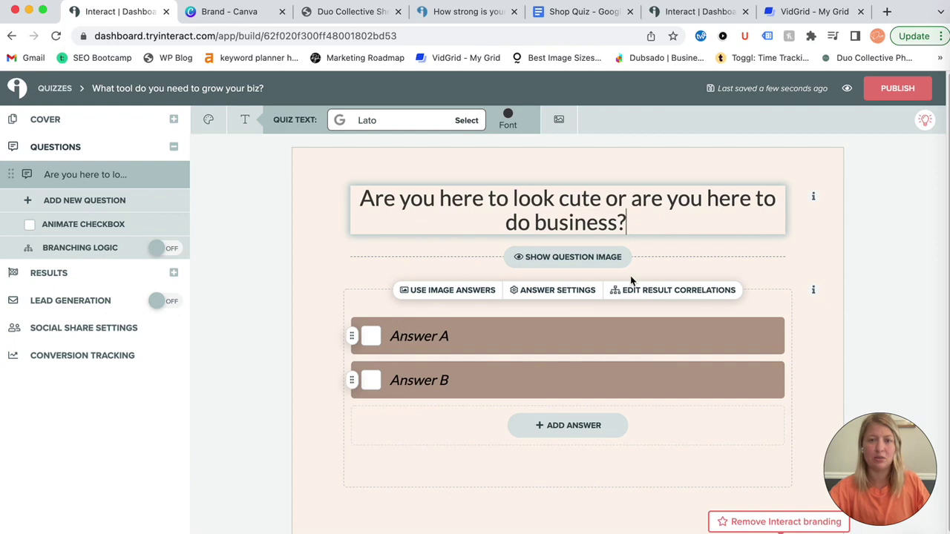
# Step: Fill the question's first answer with "Looking cute, always." copied from the Shop Quiz document, without a trailing line break
pyautogui.click(467, 11)
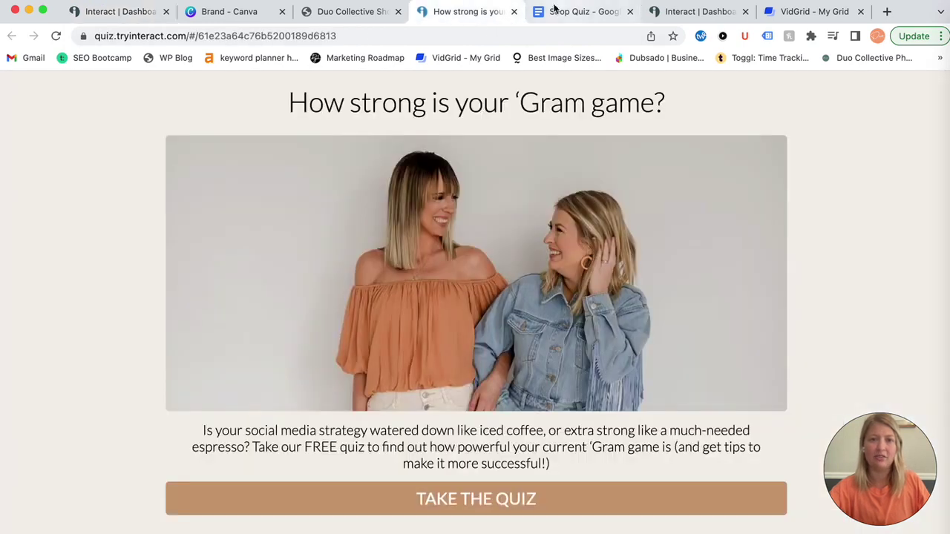
pyautogui.click(583, 11)
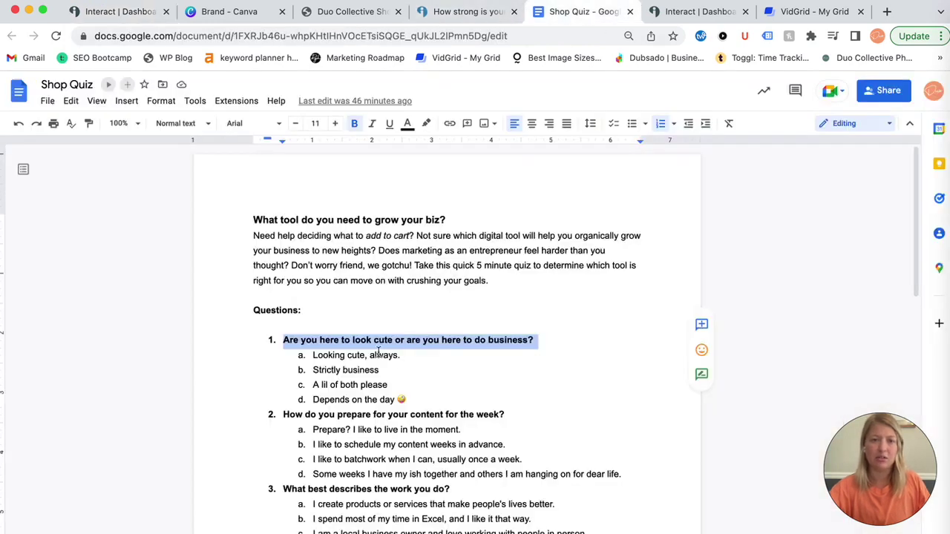
pyautogui.tripleClick(380, 354)
pyautogui.hotkey('ctrl', 'c')
pyautogui.click(96, 11)
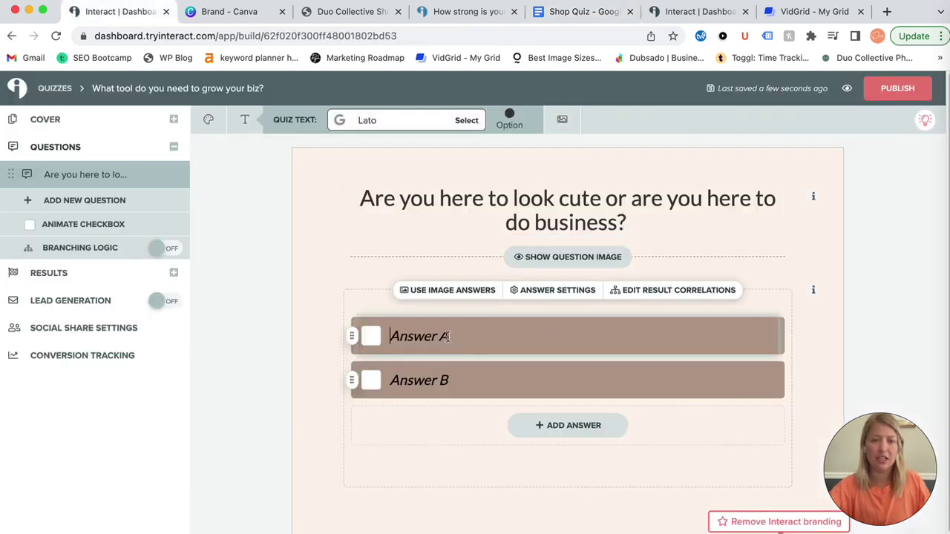
pyautogui.hotkey('ctrl', 'v')
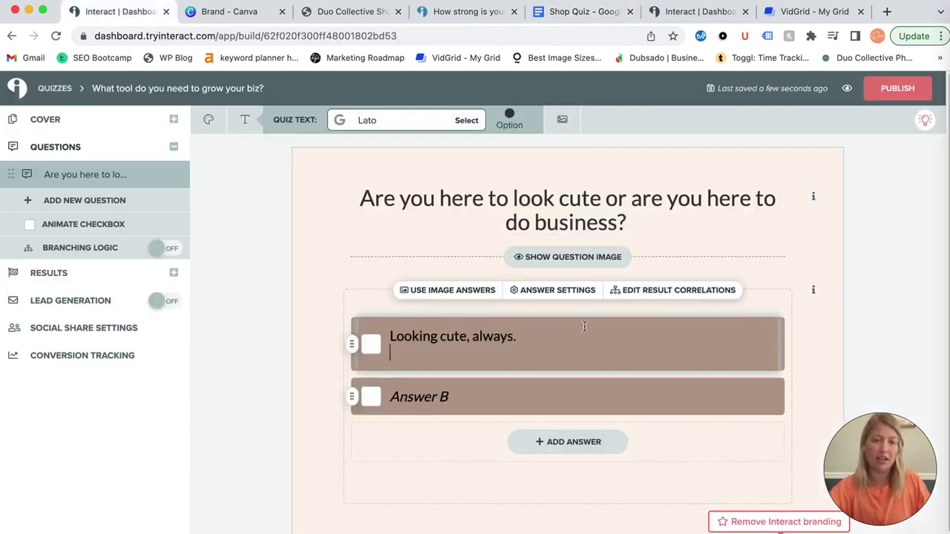
pyautogui.press('BackSpace')
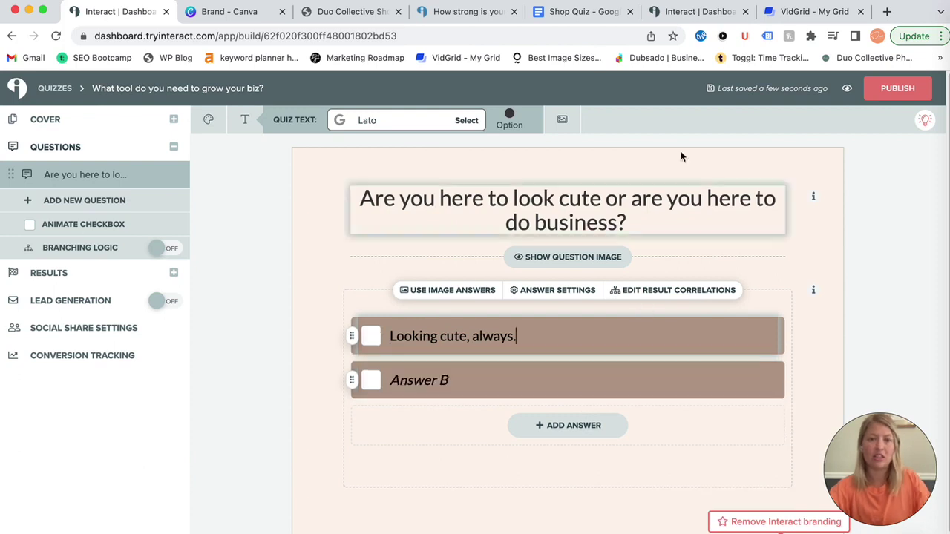
# Step: Fill the second answer with "Strictly business" from the Shop Quiz document, removing the extra line break
pyautogui.click(583, 11)
pyautogui.tripleClick(341, 378)
pyautogui.press('super+c')
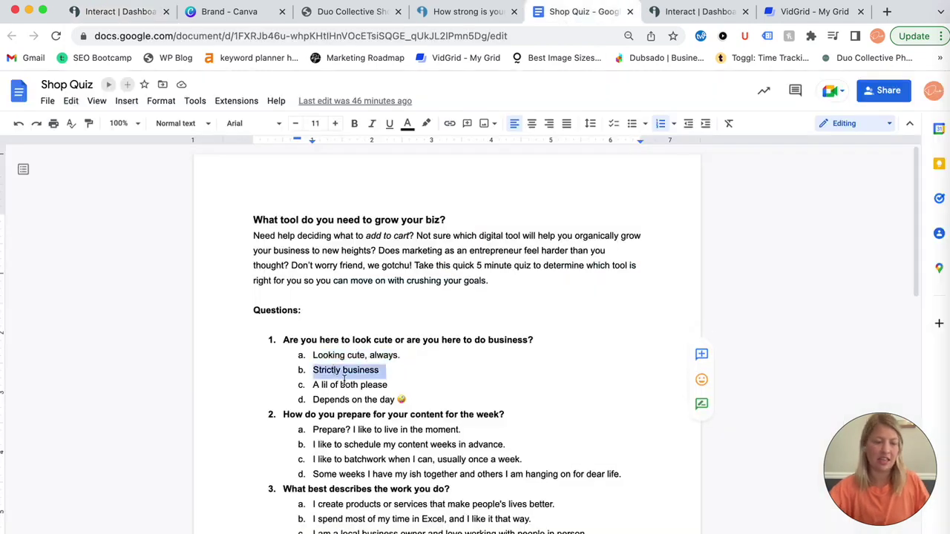
pyautogui.click(443, 380)
pyautogui.press('super+v')
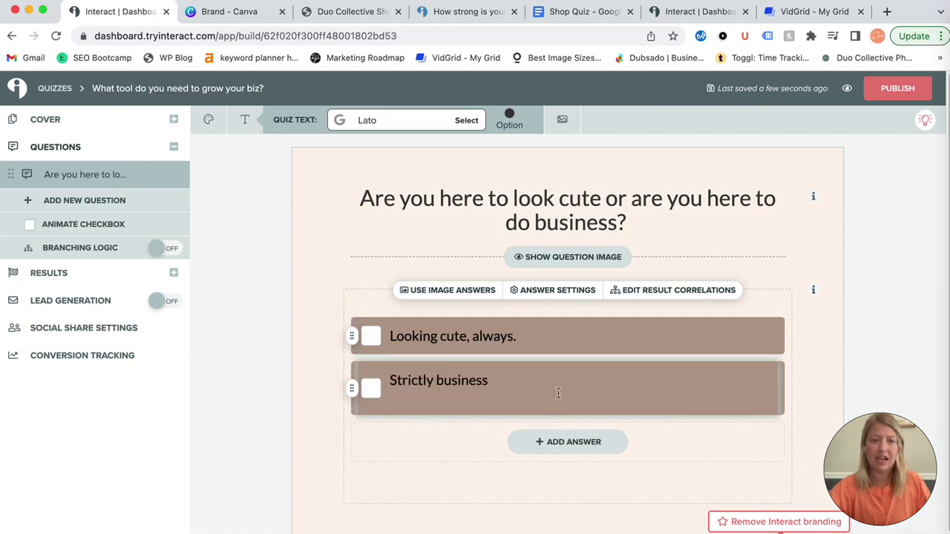
pyautogui.press('BackSpace')
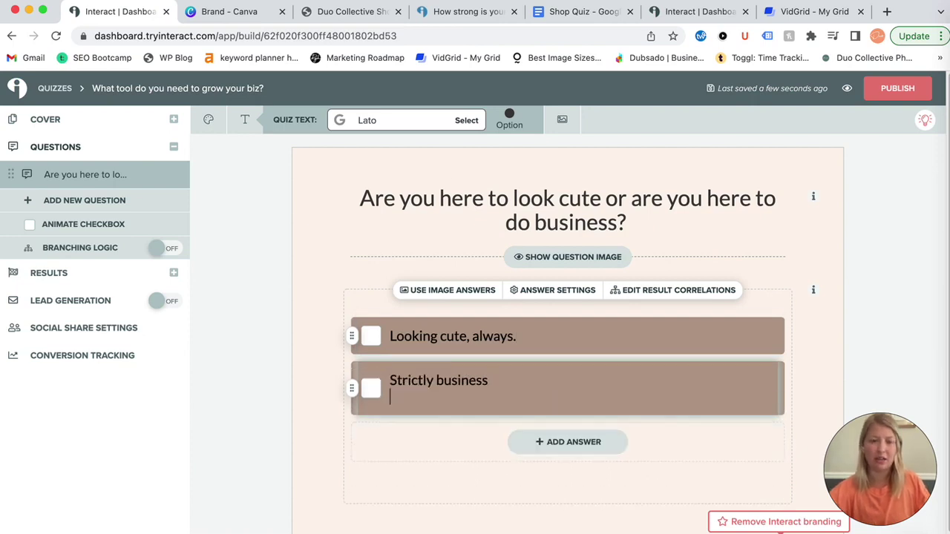
# Step: Add a third answer reading "A lil of both please", copied from the Shop Quiz document, without the extra line break
pyautogui.click(576, 431)
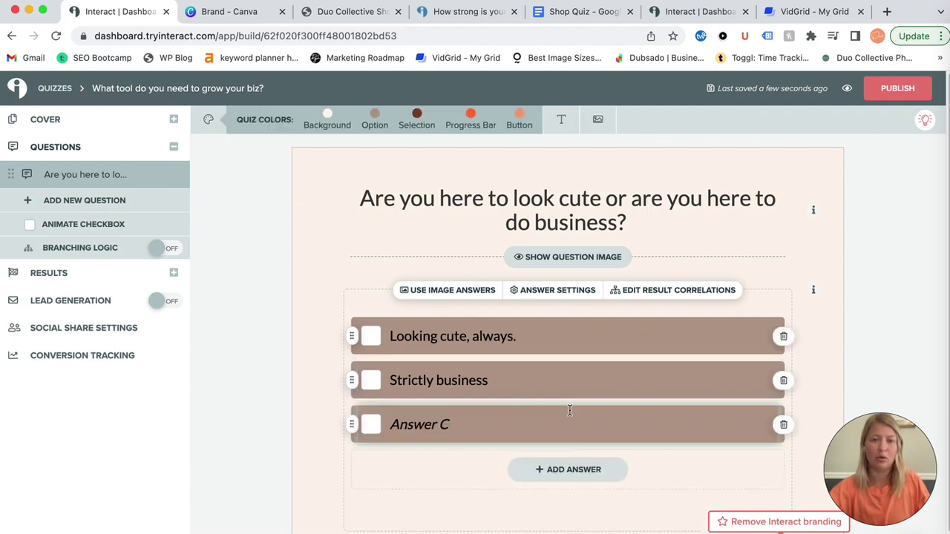
pyautogui.click(568, 12)
pyautogui.scroll(-10, 445, 412)
pyautogui.scroll(10, 434, 453)
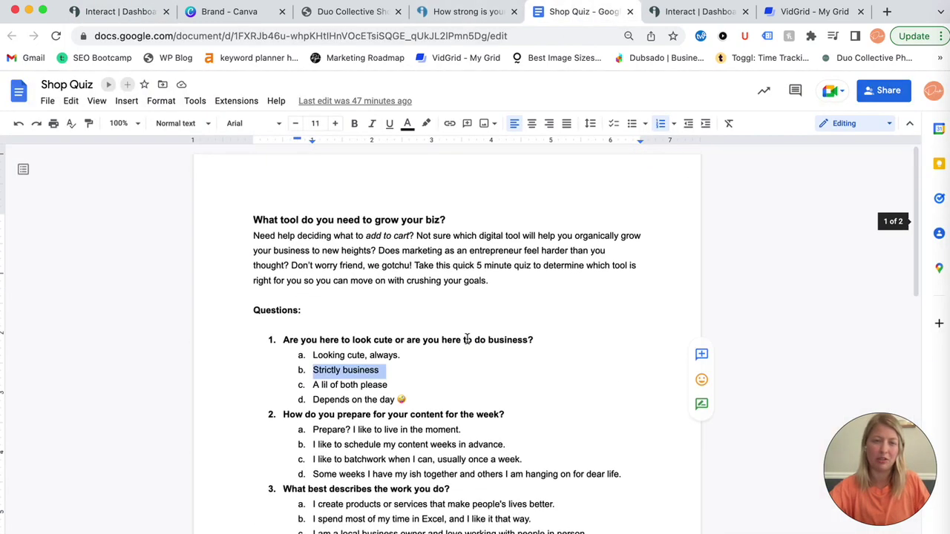
pyautogui.tripleClick(345, 385)
pyautogui.hotkey('ctrl', 'c')
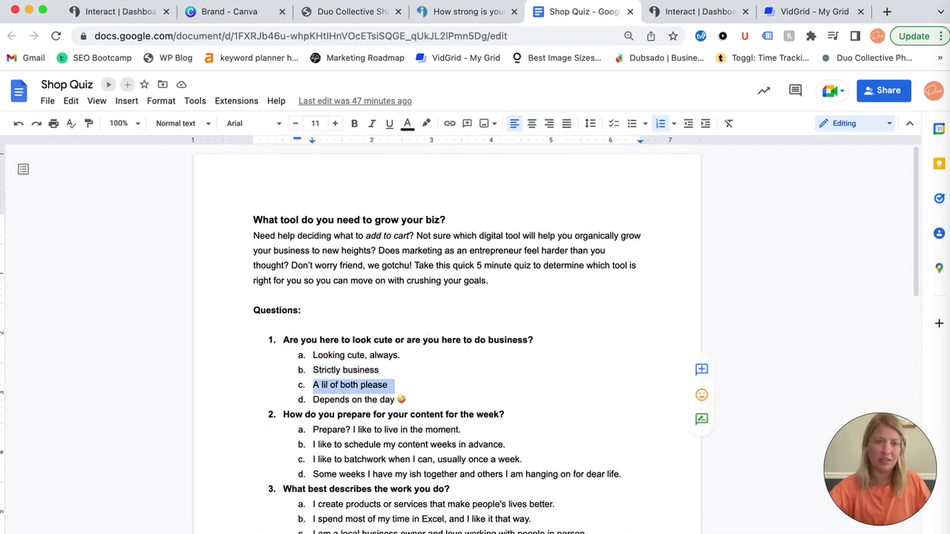
pyautogui.click(162, 11)
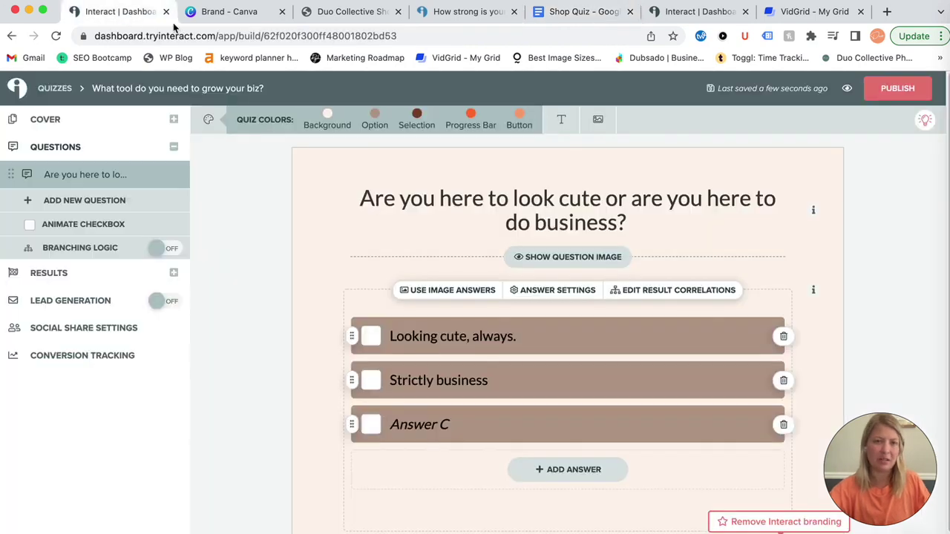
pyautogui.click(448, 419)
pyautogui.hotkey('ctrl', 'v')
pyautogui.press('BackSpace')
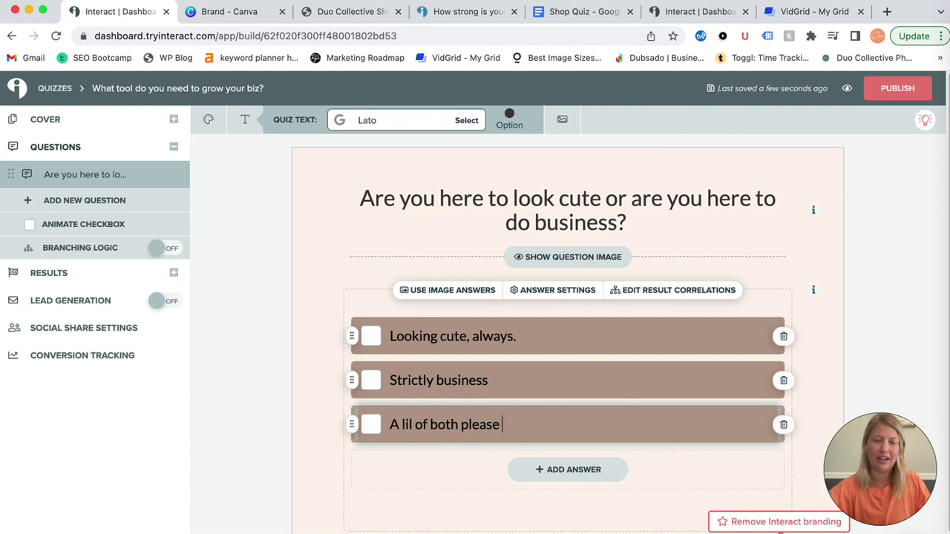
# Step: Add a fourth answer reading "Depends on the day 🤪", copied from the Shop Quiz document
pyautogui.click(583, 12)
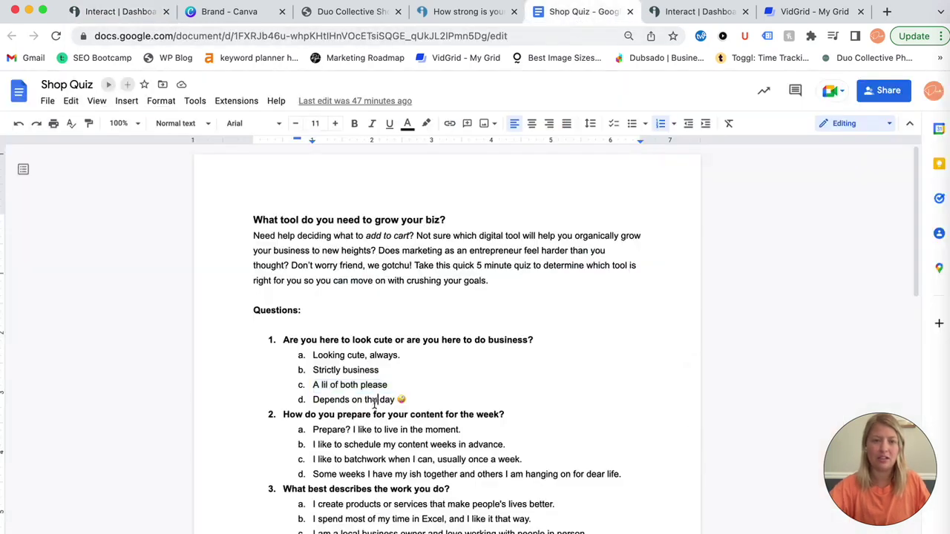
pyautogui.tripleClick(374, 401)
pyautogui.press('super+c')
pyautogui.click(117, 16)
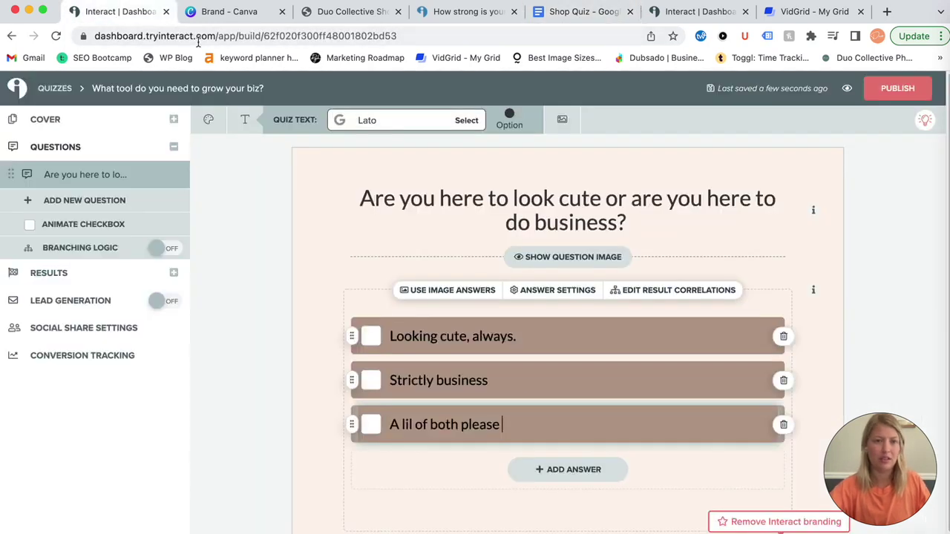
pyautogui.click(568, 468)
pyautogui.click(488, 468)
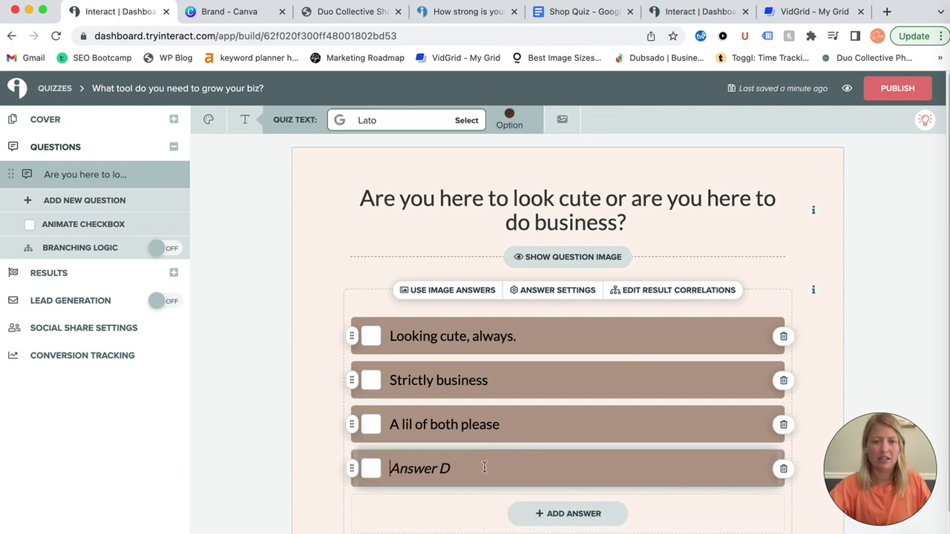
pyautogui.press('super+v')
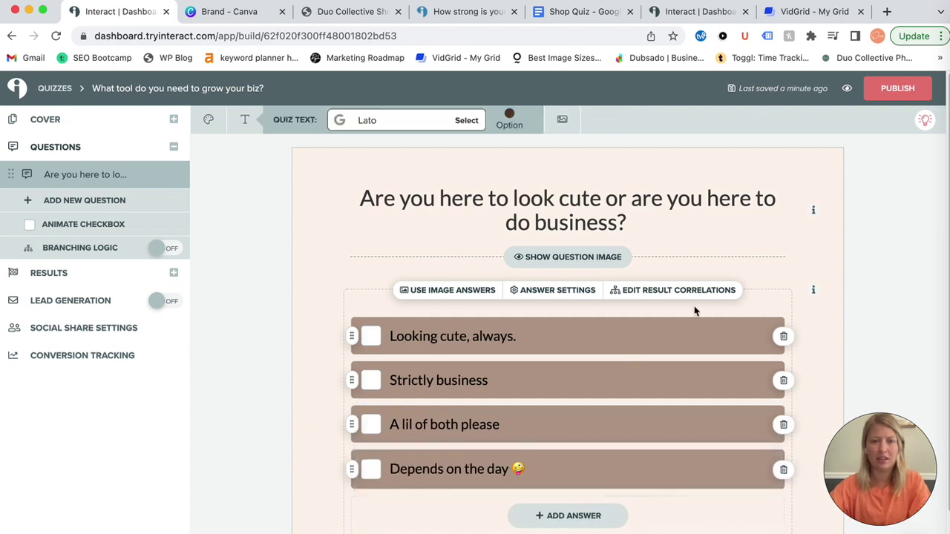
pyautogui.scroll(-2, 694, 305)
pyautogui.scroll(2, 594, 297)
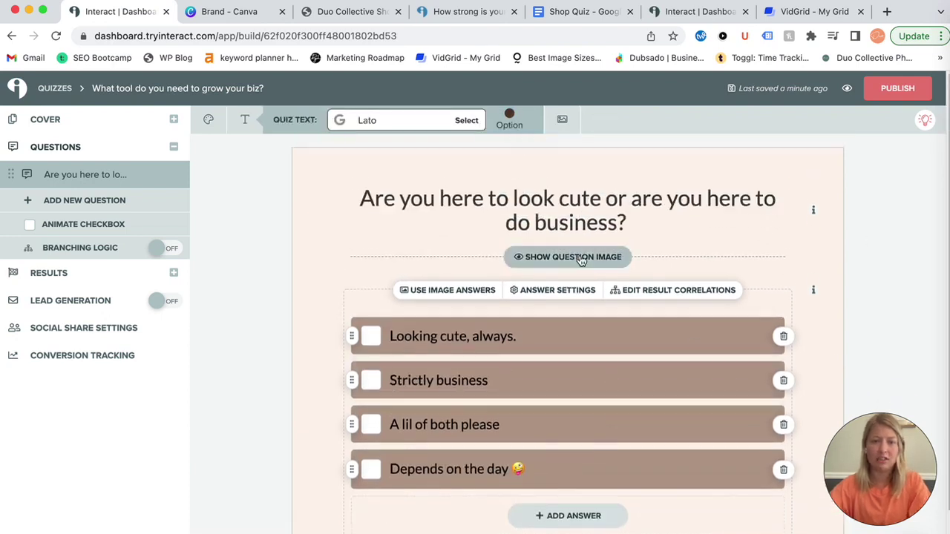
# Step: Show the question image, upload Duo Shop Video Covers (2).png from Downloads, shift the crop area slightly up and save it
pyautogui.click(581, 259)
pyautogui.click(544, 343)
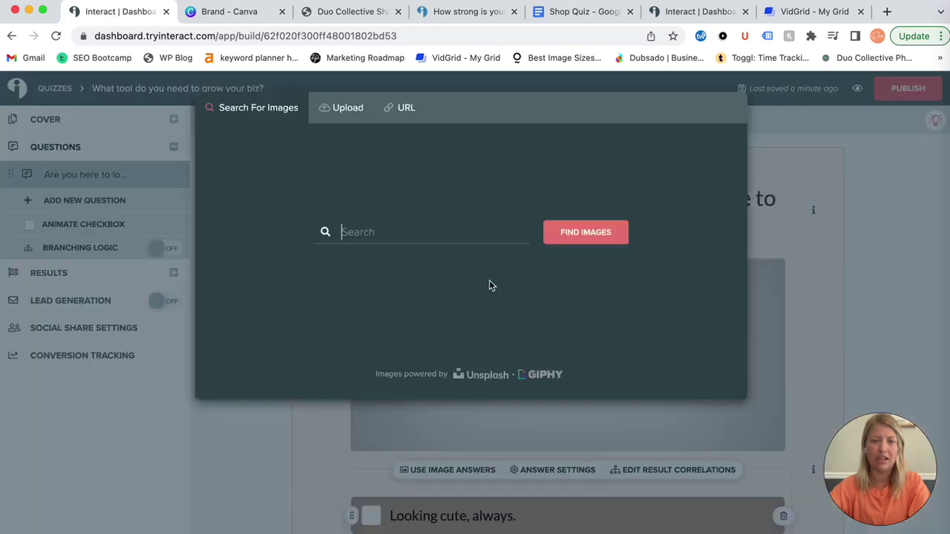
pyautogui.click(331, 110)
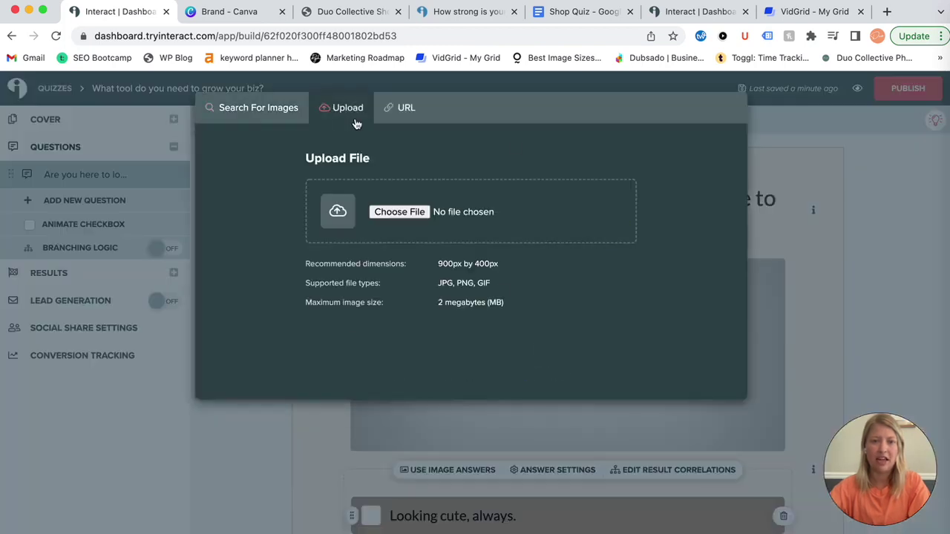
pyautogui.click(400, 212)
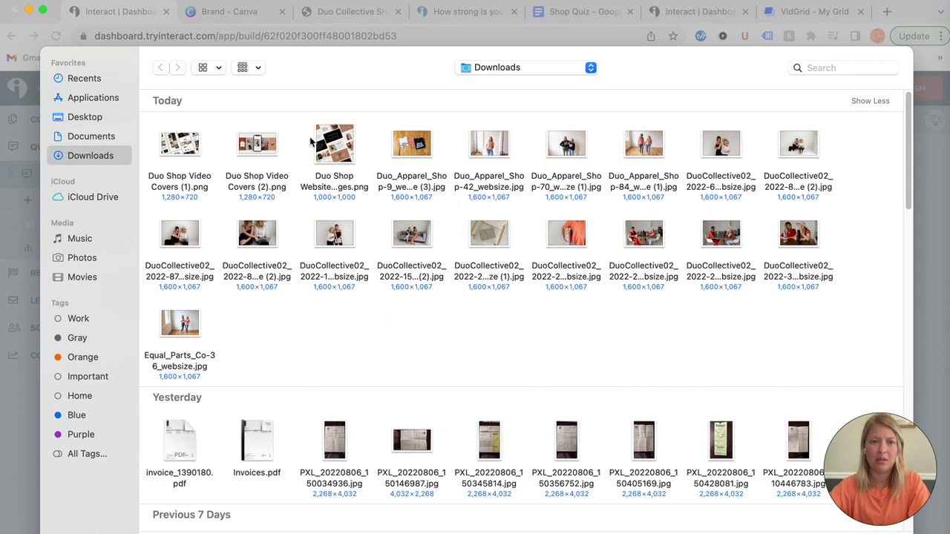
pyautogui.click(256, 145)
pyautogui.press('Return')
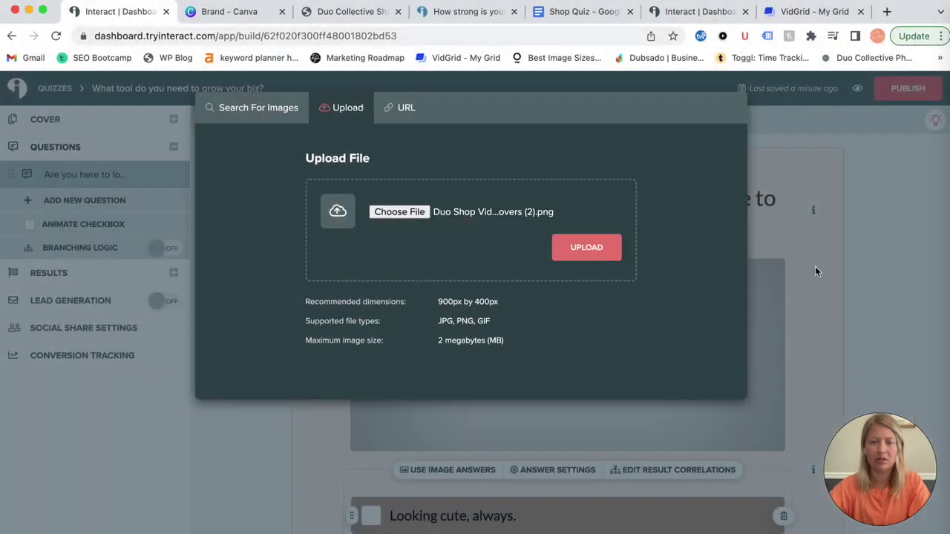
pyautogui.click(586, 248)
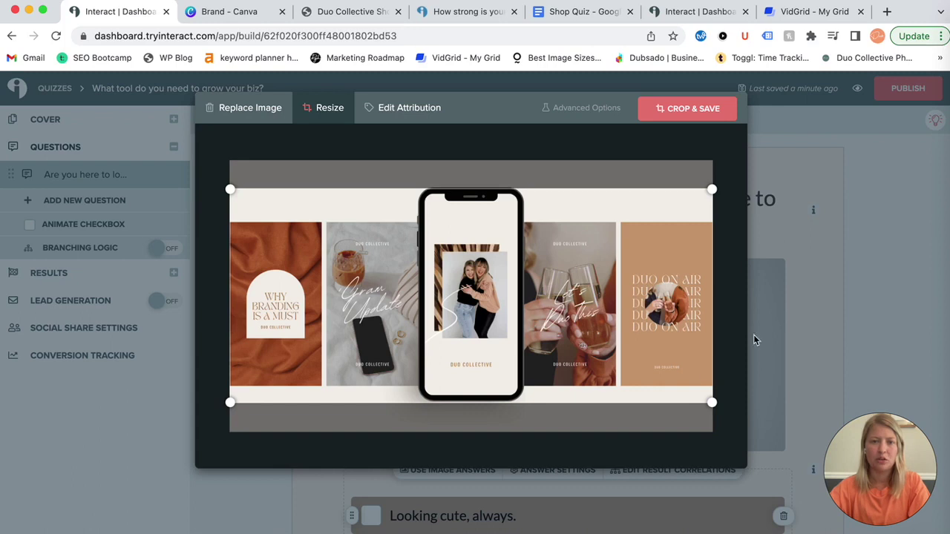
pyautogui.moveTo(613, 320); pyautogui.dragTo(612, 318)
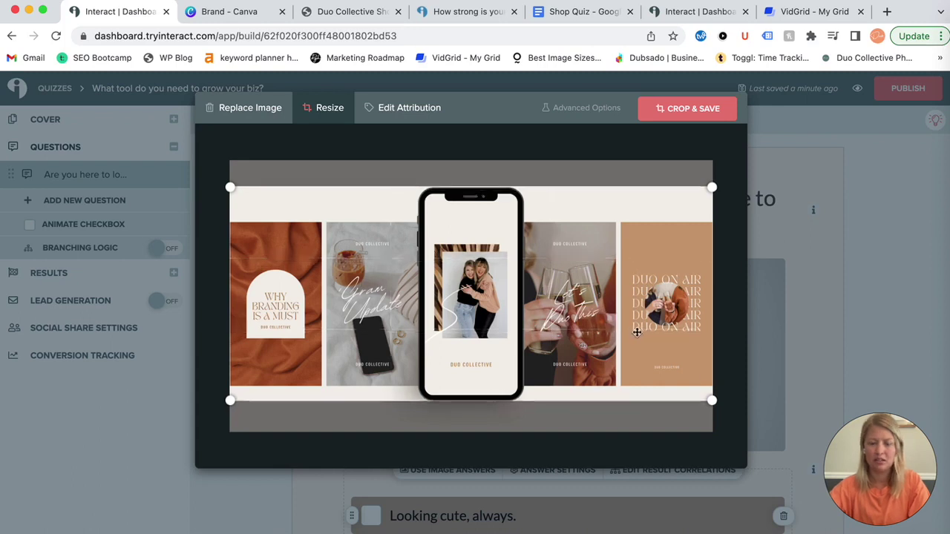
pyautogui.press('Return')
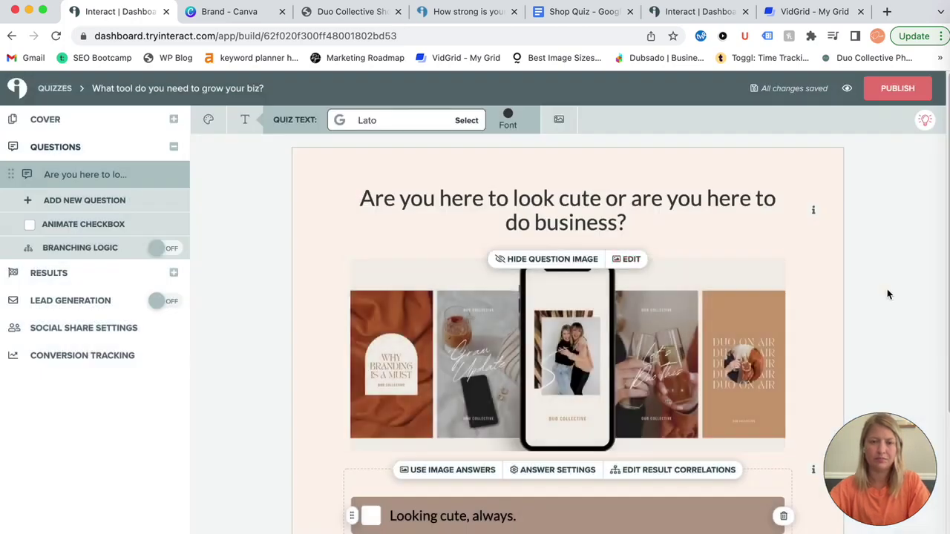
# Step: Check the first question's answers and add a new question to the quiz
pyautogui.scroll(-5, 830, 300)
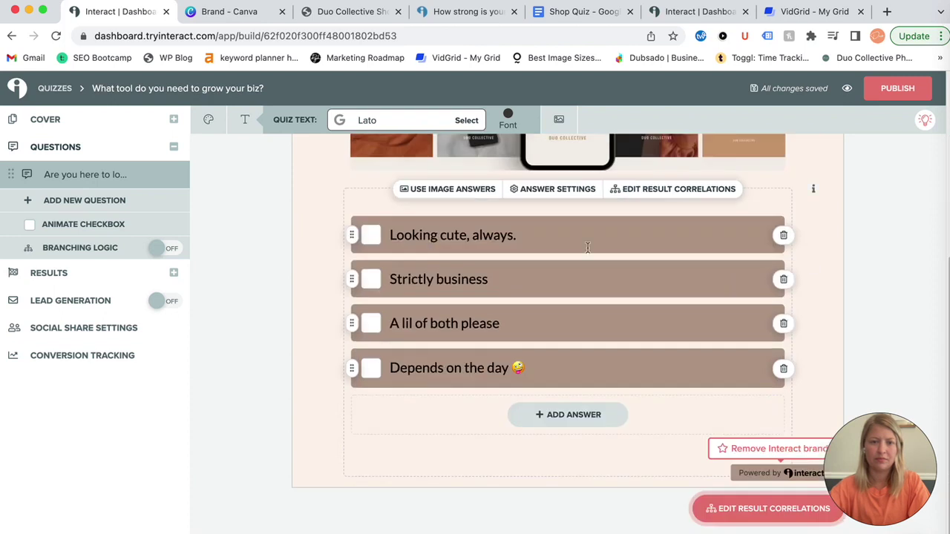
pyautogui.click(72, 202)
# Step: Open the question "How do you prepare for your content for the week?" and review its image and answers
pyautogui.scroll(2, 564, 232)
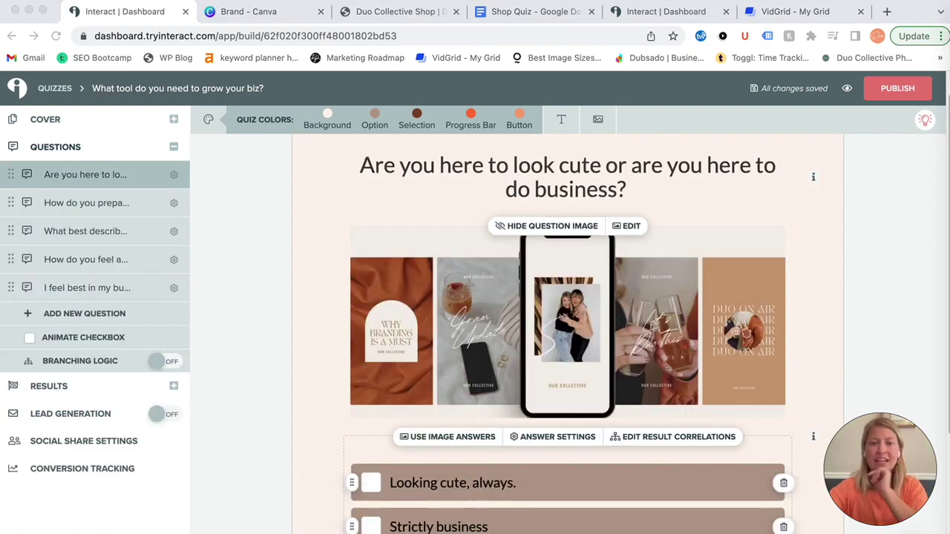
pyautogui.click(83, 204)
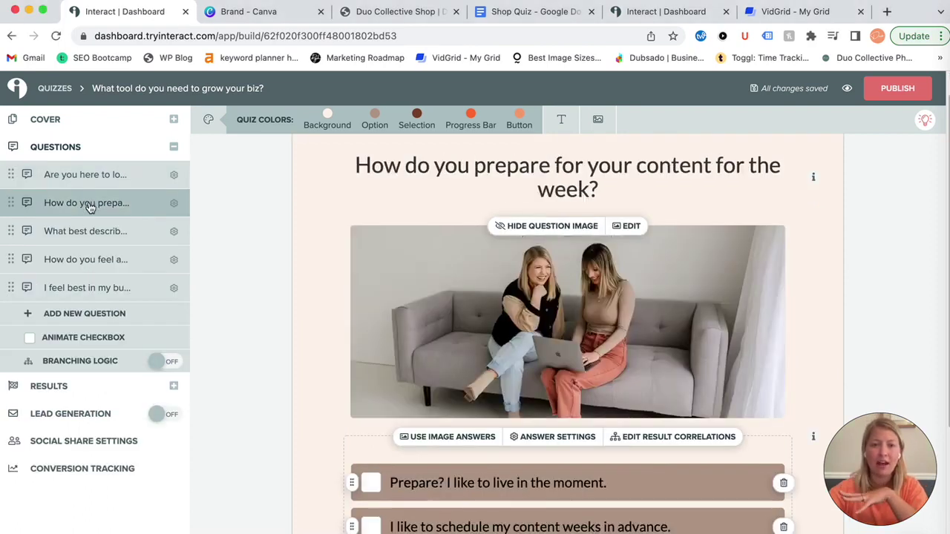
pyautogui.scroll(-2, 413, 375)
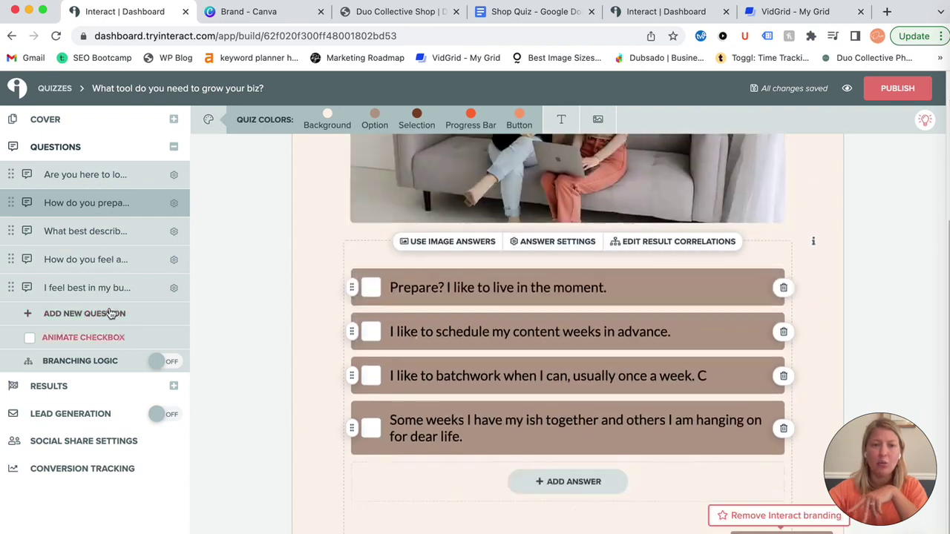
# Step: Review the answers of the third, fourth and fifth quiz questions
pyautogui.click(95, 233)
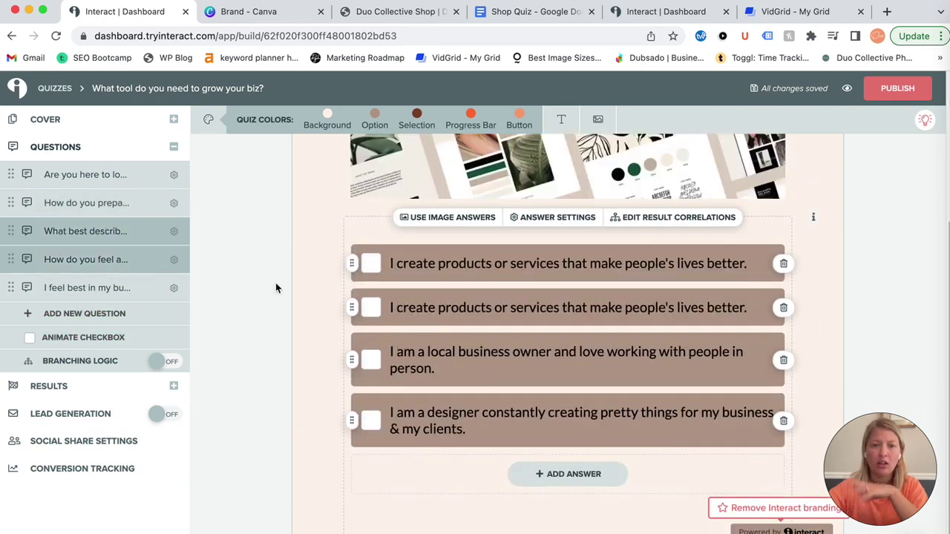
pyautogui.click(95, 259)
pyautogui.click(122, 291)
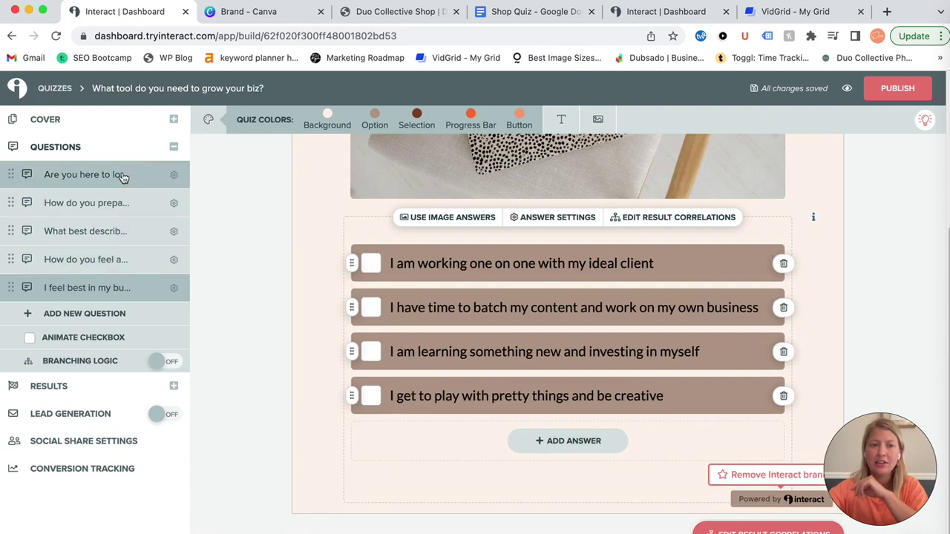
# Step: Title the first quiz result "Community over competition, always!", copied from the A's line of the Shop Quiz document
pyautogui.click(67, 391)
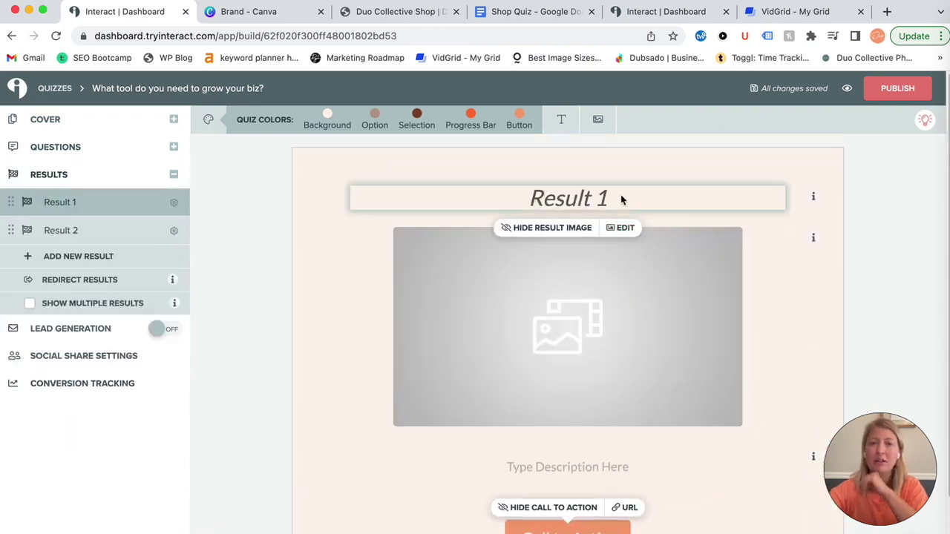
pyautogui.click(496, 22)
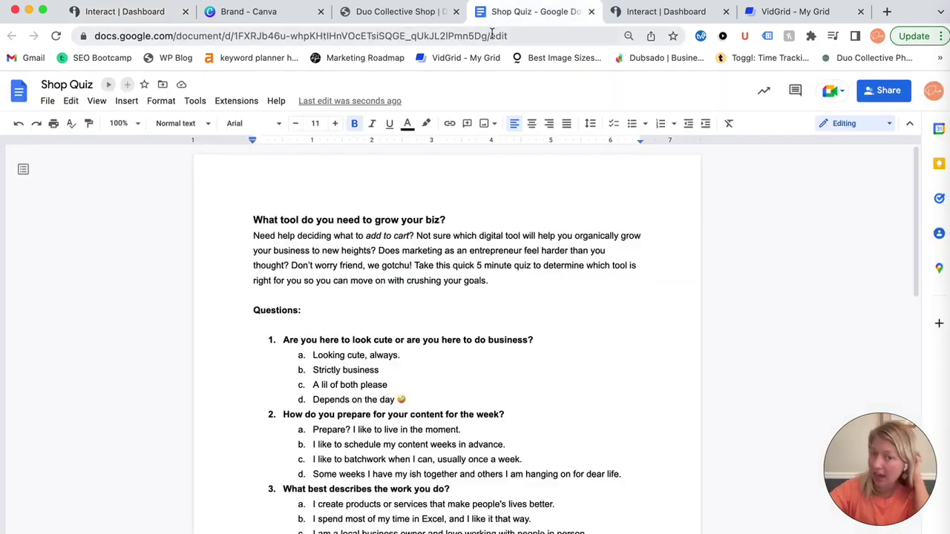
pyautogui.scroll(-20, 475, 311)
pyautogui.scroll(2, 379, 296)
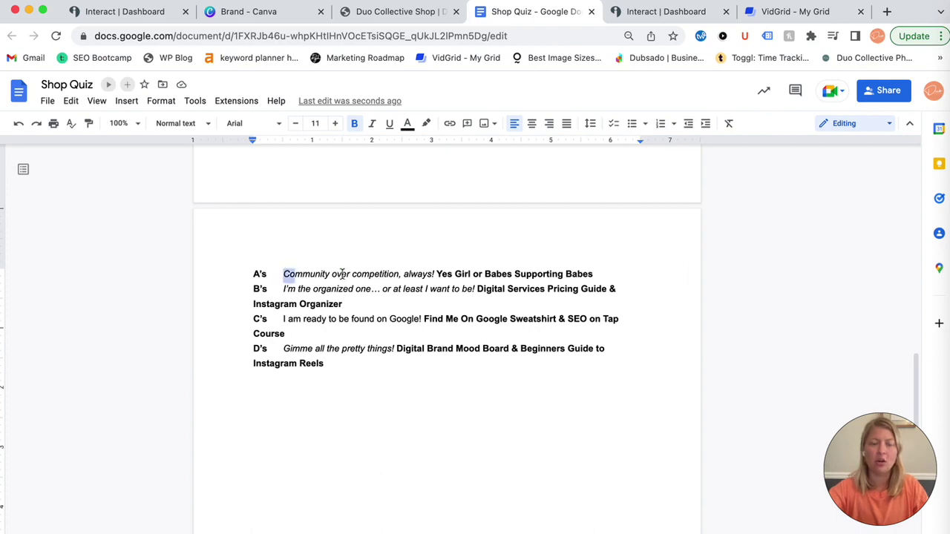
pyautogui.moveTo(295, 274); pyautogui.dragTo(436, 276)
pyautogui.hotkey('ctrl', 'c')
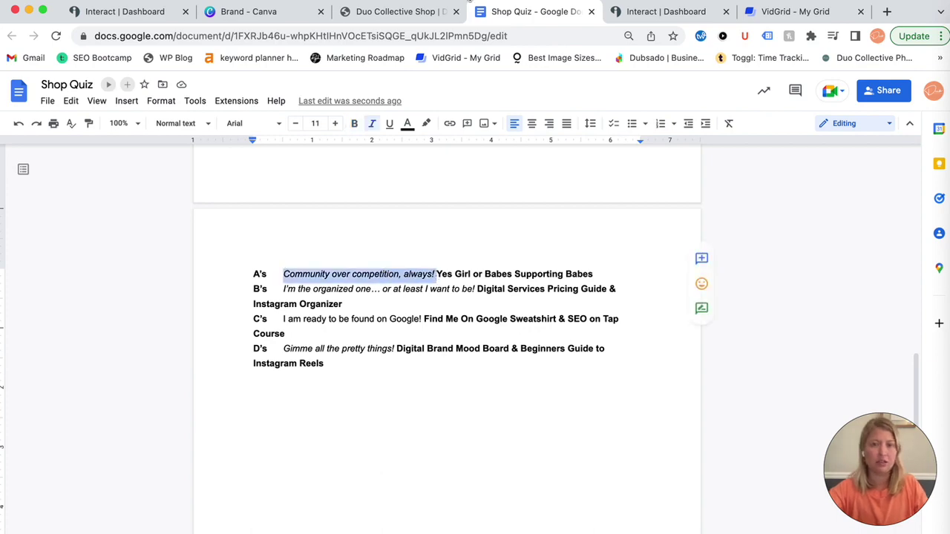
pyautogui.click(411, 15)
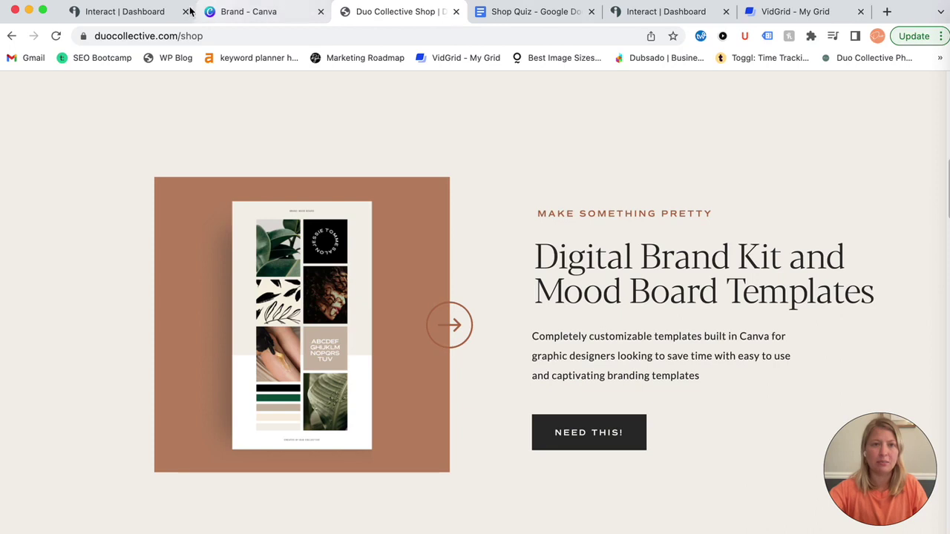
pyautogui.click(123, 12)
pyautogui.click(569, 198)
pyautogui.hotkey('ctrl', 'v')
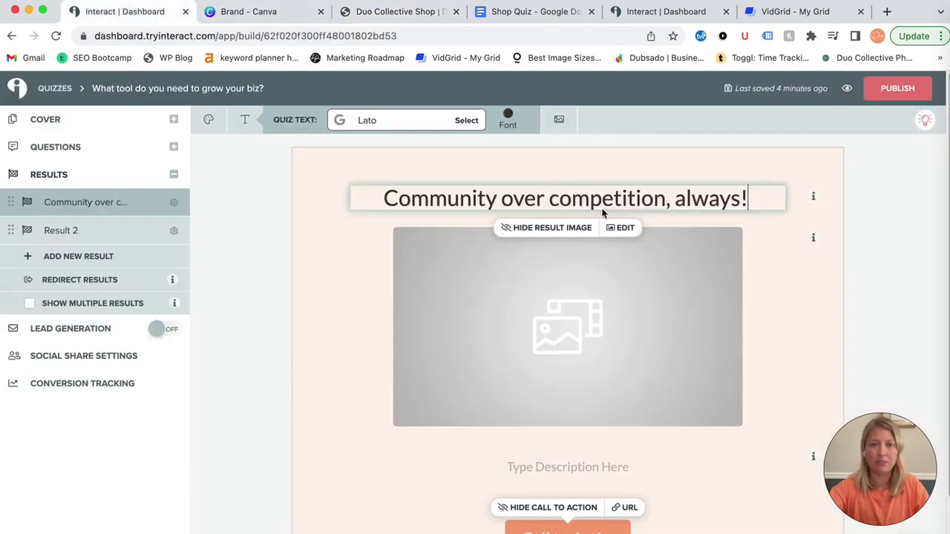
# Step: Fill the first result's description with "Yes Girl or Babes Supporting Babes" from the Shop Quiz document
pyautogui.scroll(-3, 571, 428)
pyautogui.click(568, 349)
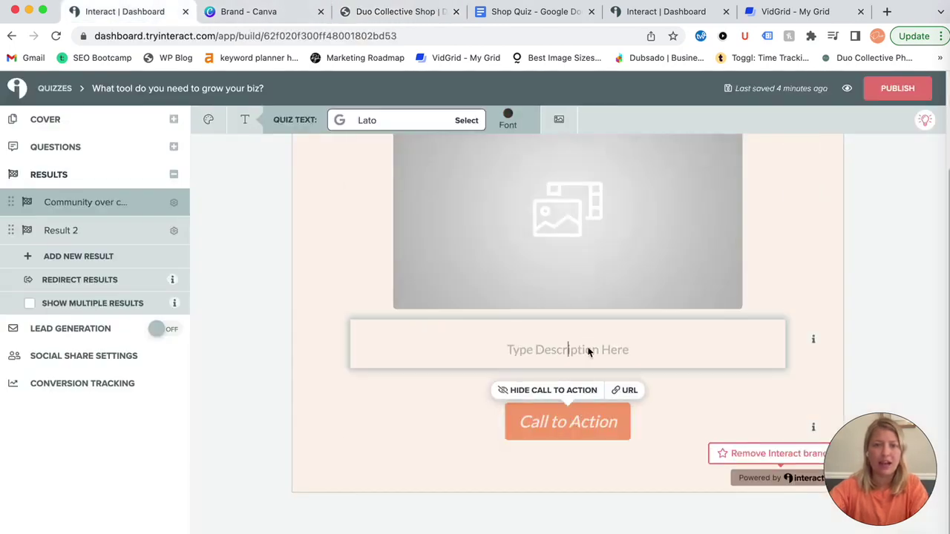
pyautogui.click(401, 12)
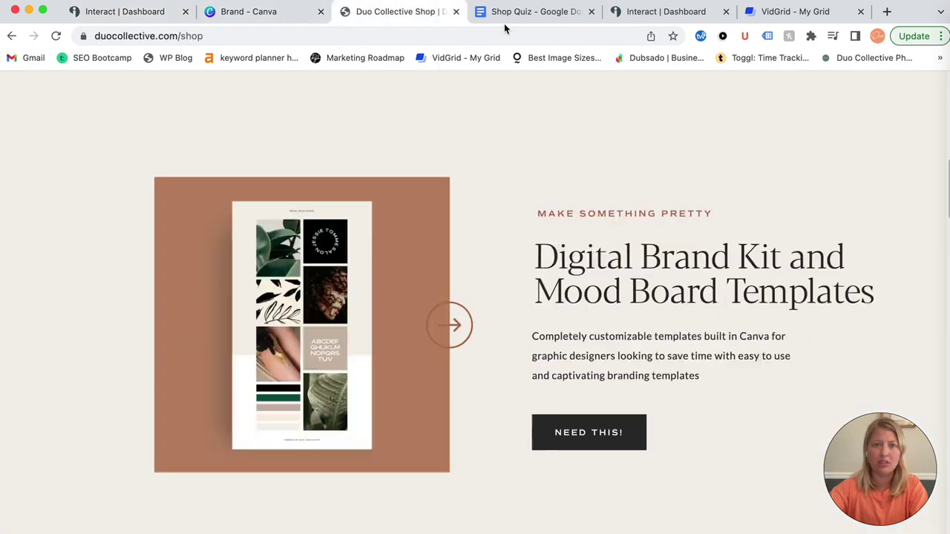
pyautogui.click(528, 12)
pyautogui.moveTo(437, 274); pyautogui.dragTo(595, 274)
pyautogui.hotkey('ctrl', 'c')
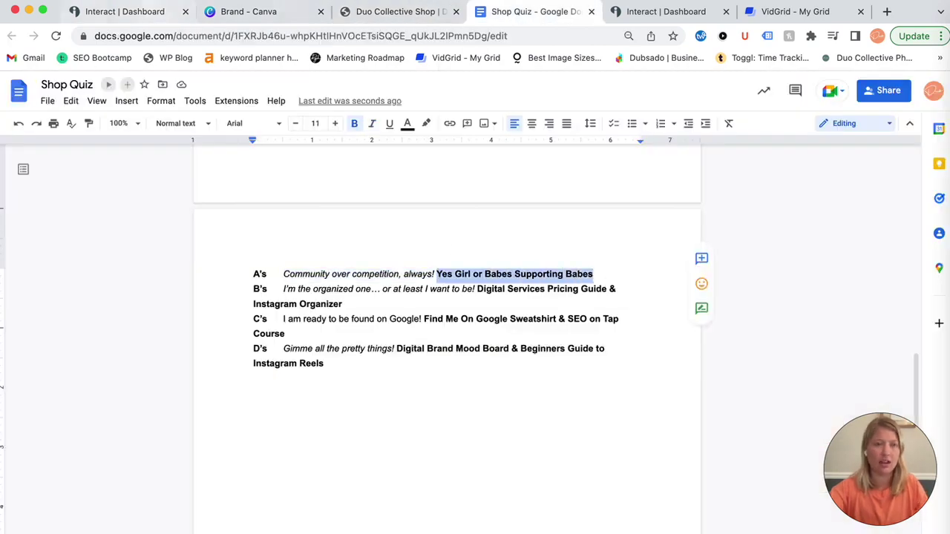
pyautogui.click(149, 18)
pyautogui.hotkey('ctrl', 'v')
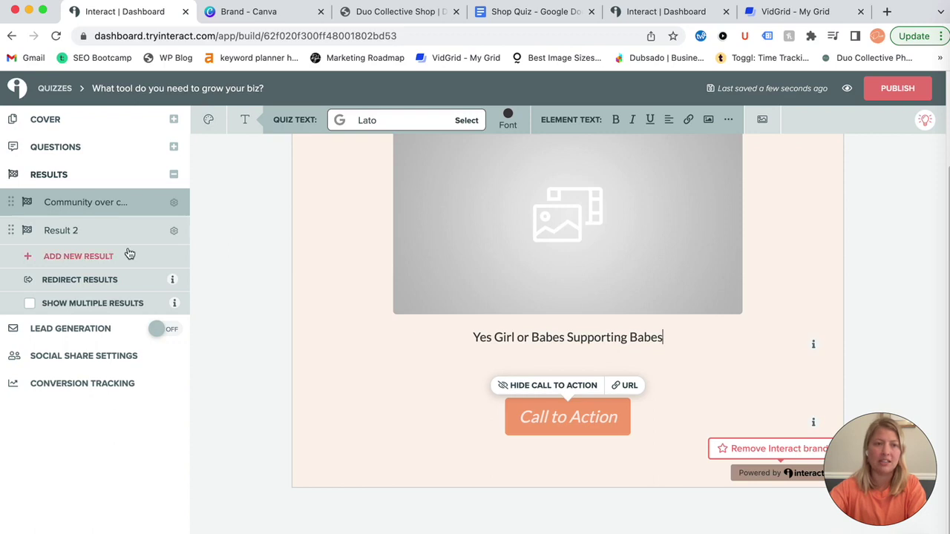
# Step: Title the second result "I'm the organized one… or at least I want to be!", copied from the Shop Quiz document
pyautogui.click(78, 231)
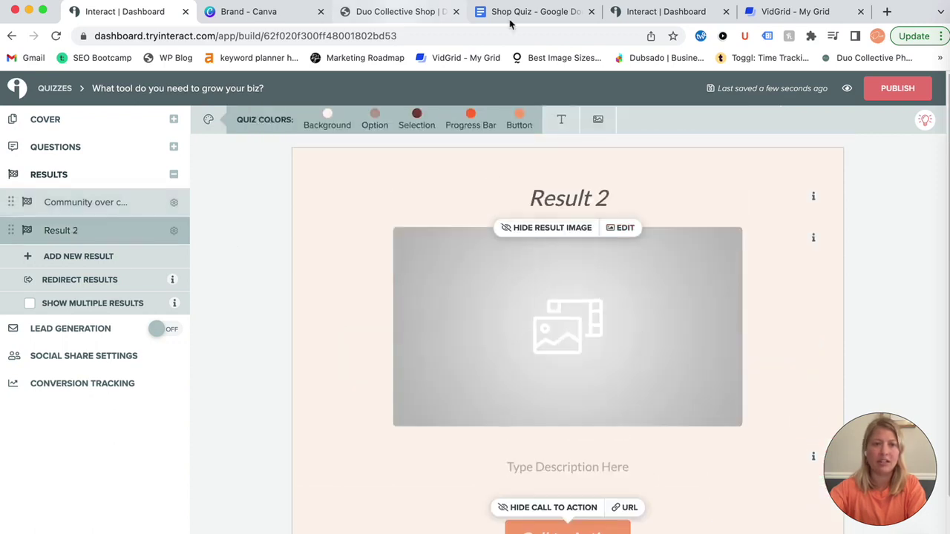
pyautogui.click(534, 11)
pyautogui.moveTo(283, 288); pyautogui.dragTo(487, 291)
pyautogui.hotkey('ctrl', 'c')
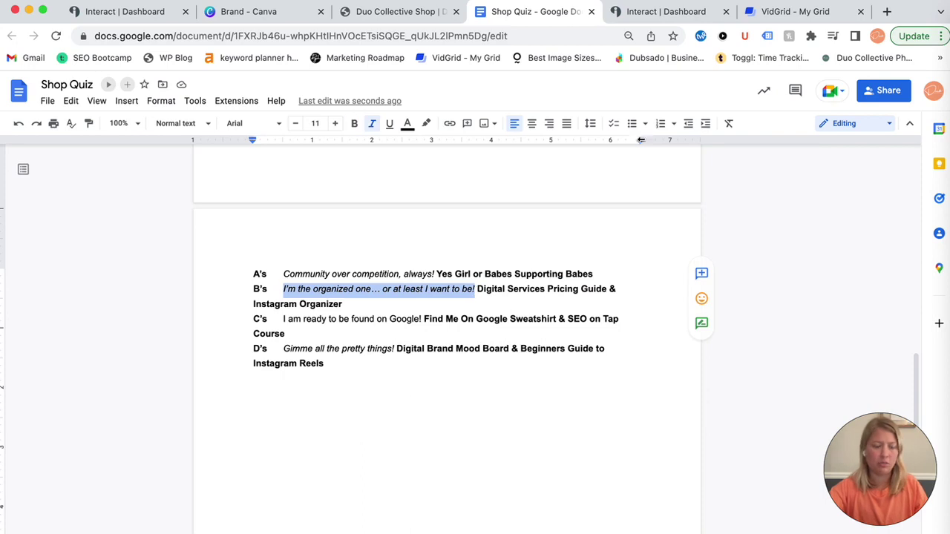
pyautogui.click(138, 15)
pyautogui.click(539, 198)
pyautogui.hotkey('ctrl', 'a')
pyautogui.hotkey('ctrl', 'v')
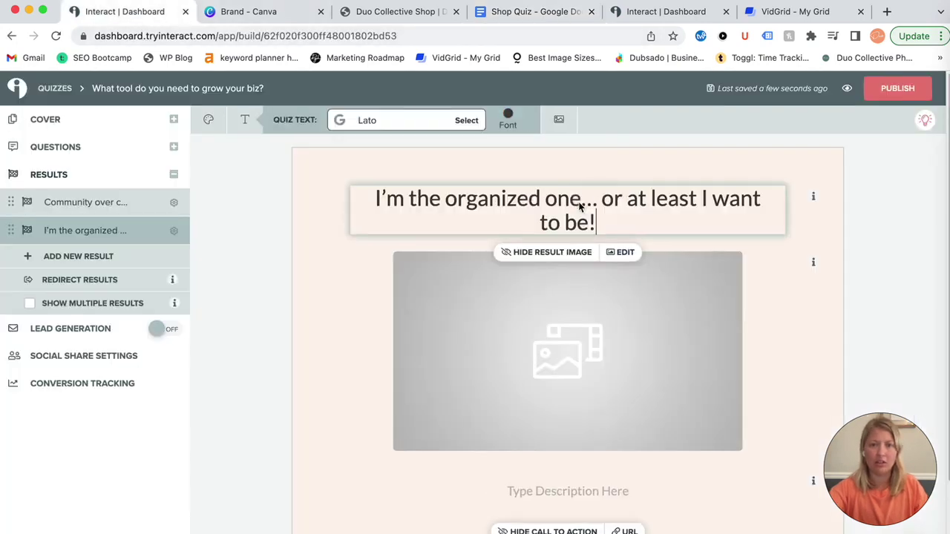
# Step: Fill the second result's description with "Digital Services Pricing Guide & Instagram Organizer" from the Shop Quiz document
pyautogui.click(441, 12)
pyautogui.click(528, 13)
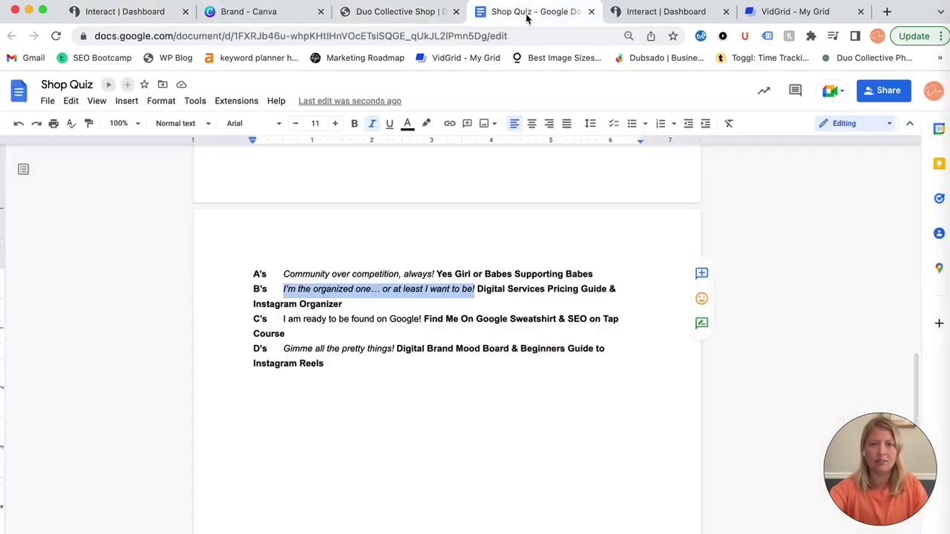
pyautogui.moveTo(478, 289); pyautogui.dragTo(483, 303)
pyautogui.hotkey('ctrl', 'c')
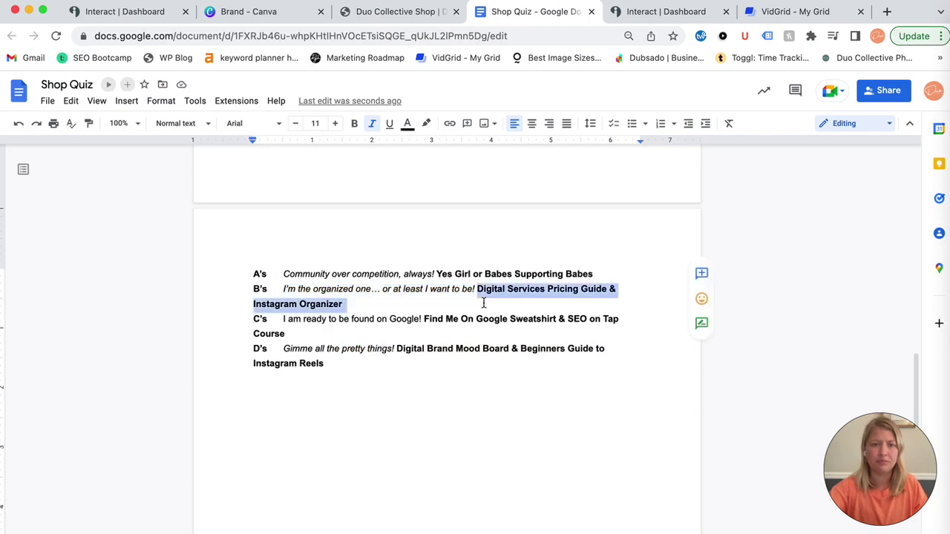
pyautogui.click(178, 11)
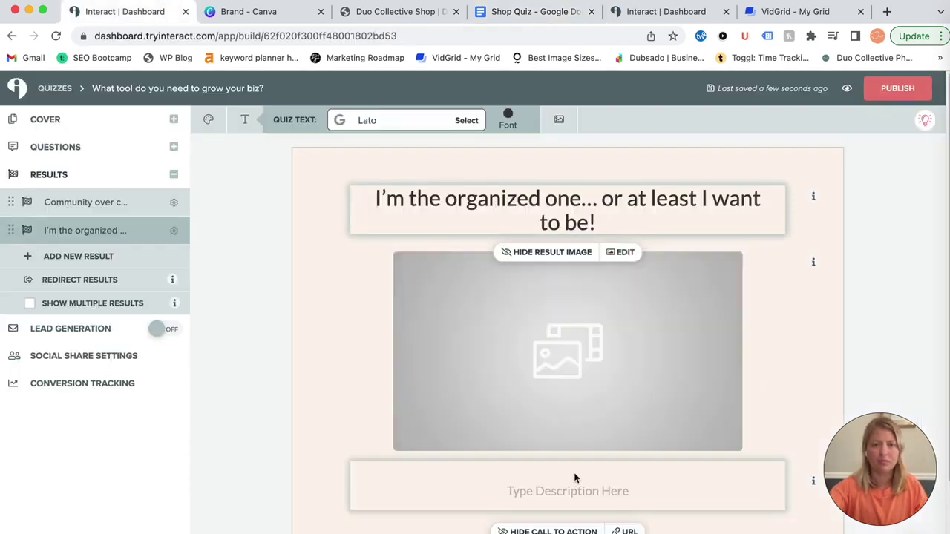
pyautogui.click(581, 489)
pyautogui.hotkey('ctrl', 'v')
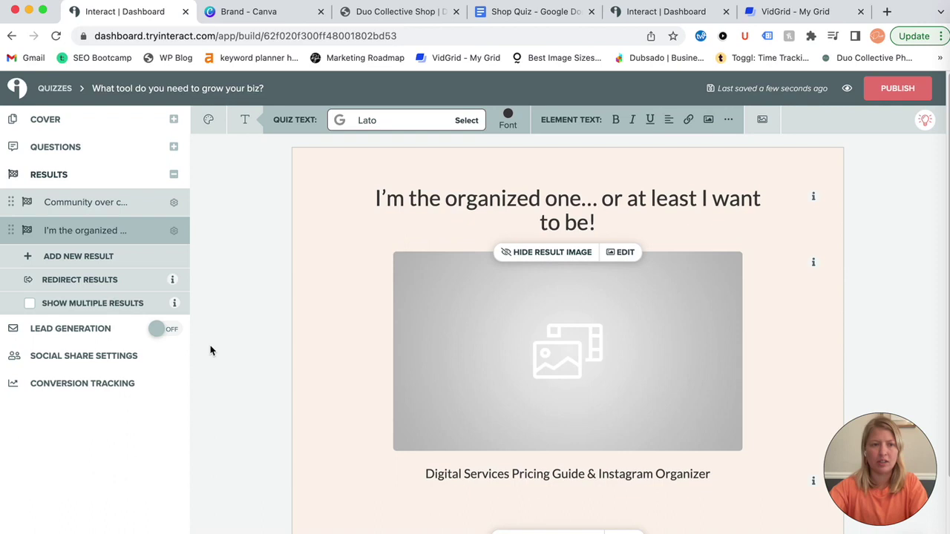
# Step: Add a third result titled "I am ready to be found on Google!", using the C's line of the Shop Quiz document
pyautogui.click(69, 257)
pyautogui.click(510, 13)
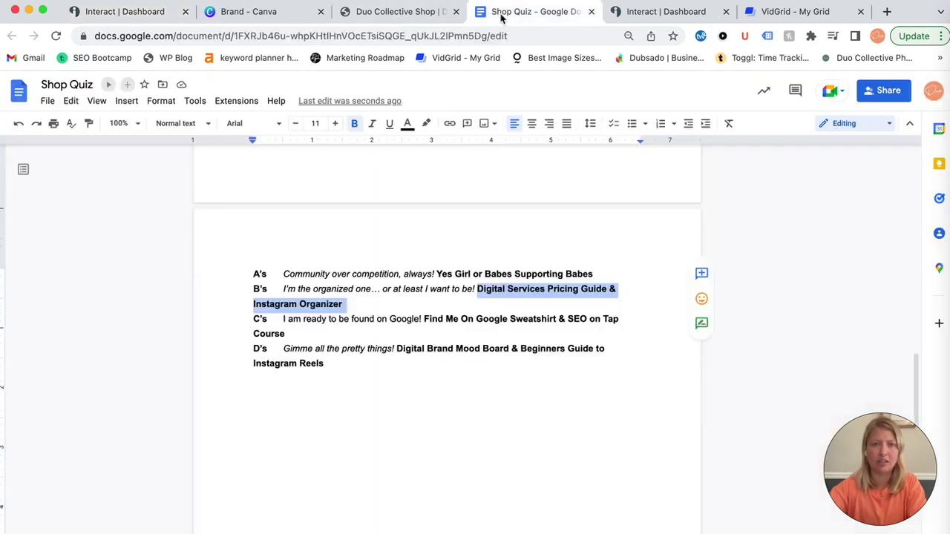
pyautogui.moveTo(279, 322); pyautogui.dragTo(368, 324)
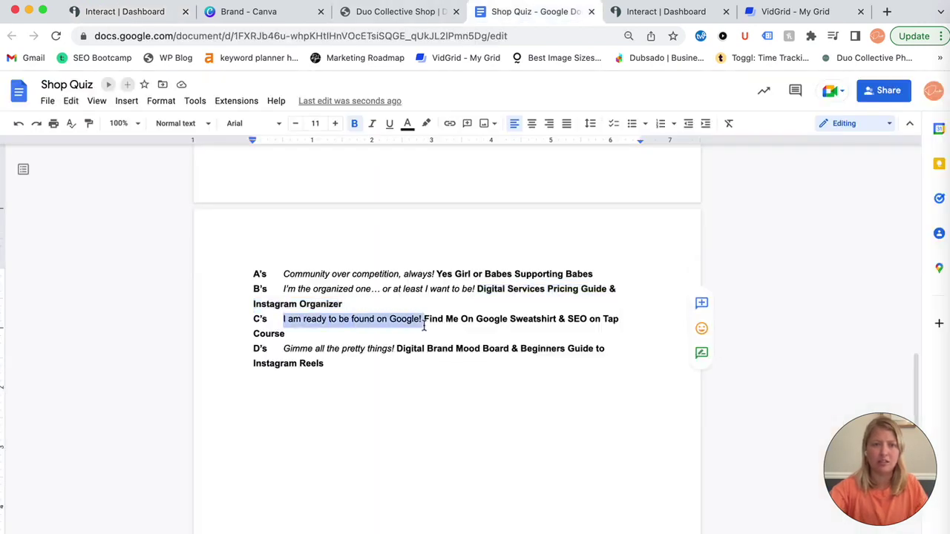
pyautogui.click(134, 11)
pyautogui.click(559, 207)
pyautogui.write('I am ready to be found on Google!')
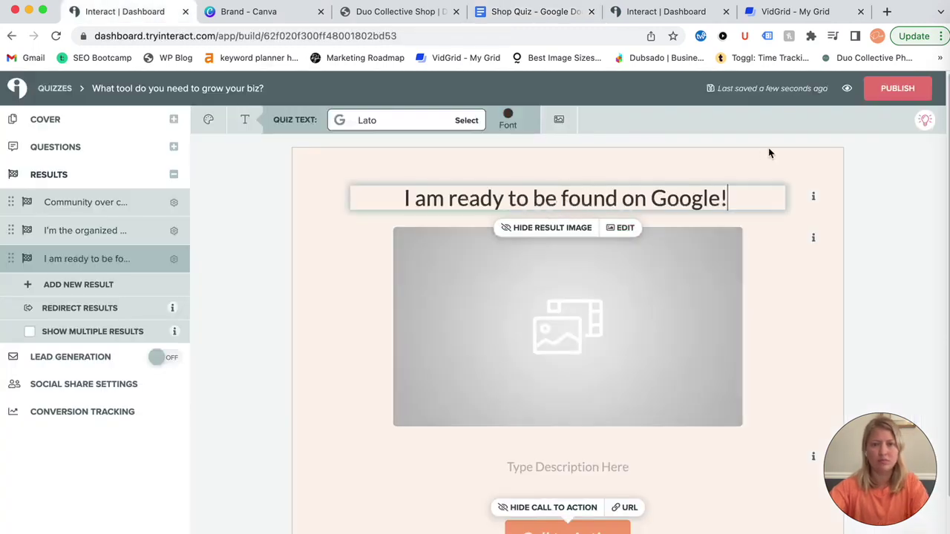
# Step: Fill the third result's description with "Find Me On Google Sweatshirt & SEO on Tap Course" from the Shop Quiz document
pyautogui.click(410, 13)
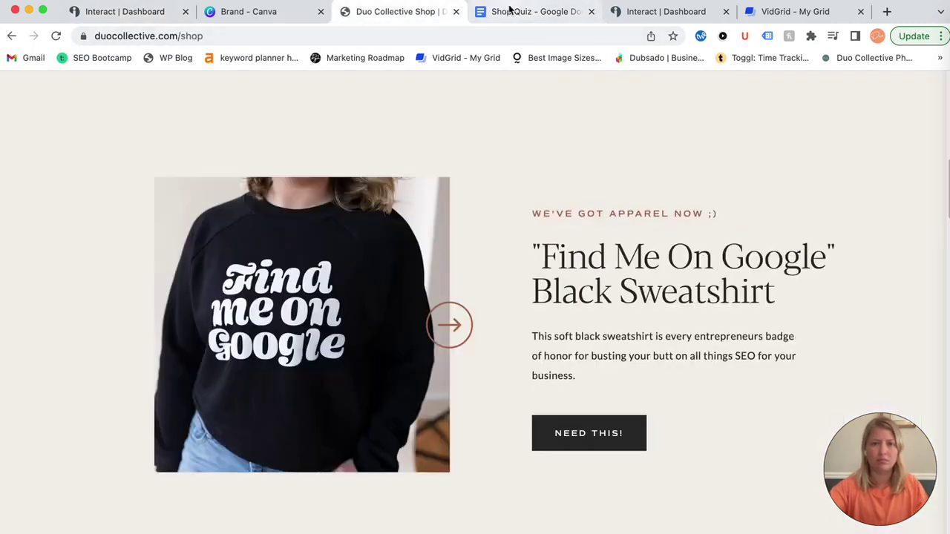
pyautogui.click(519, 11)
pyautogui.moveTo(422, 317); pyautogui.dragTo(445, 335)
pyautogui.press('super+c')
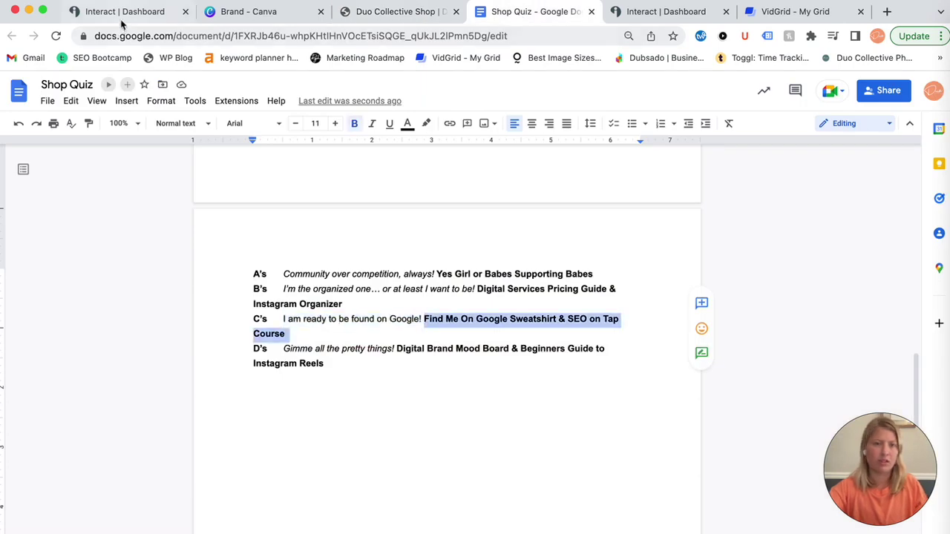
pyautogui.click(122, 14)
pyautogui.click(612, 469)
pyautogui.press('super+v')
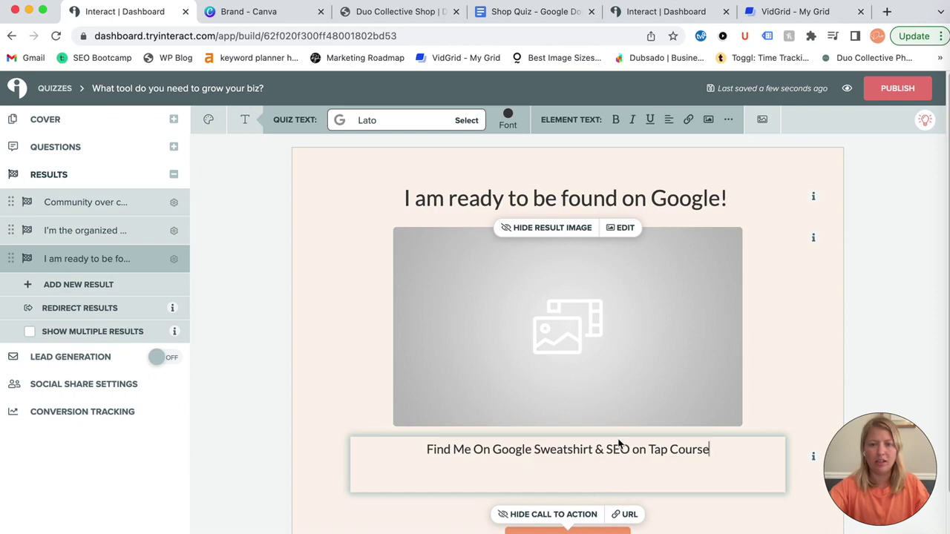
# Step: Add a fourth result and paste the whole D's text from the Shop Quiz document into its description
pyautogui.click(519, 11)
pyautogui.moveTo(284, 347); pyautogui.dragTo(415, 385)
pyautogui.press('super+c')
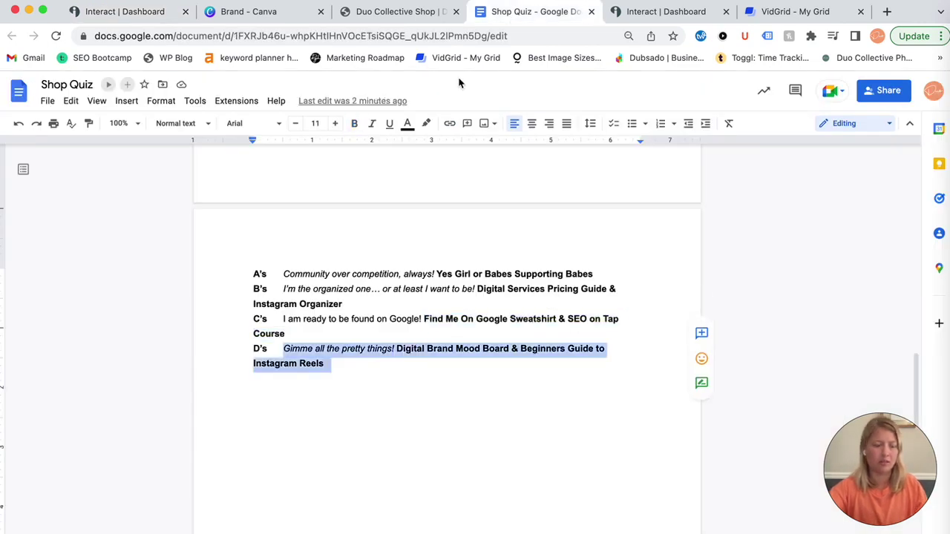
pyautogui.click(118, 11)
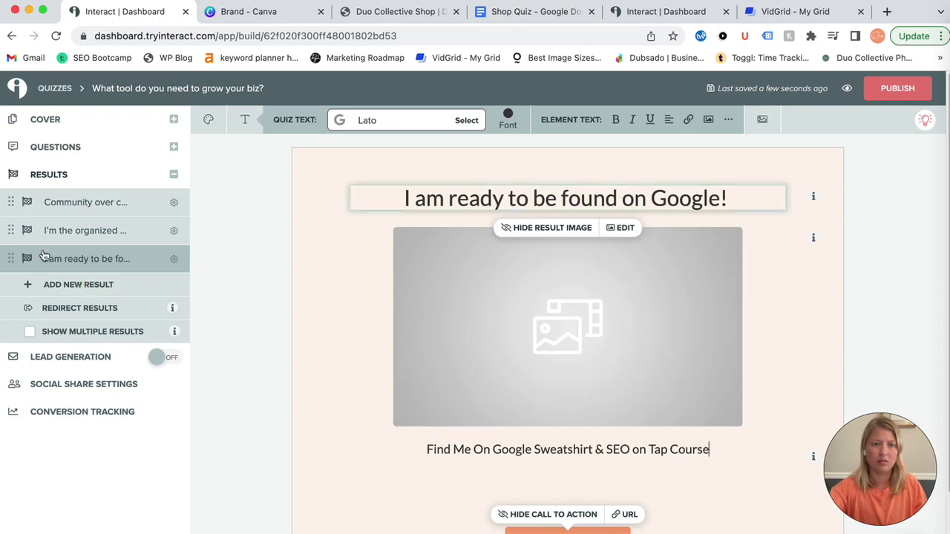
pyautogui.click(88, 287)
pyautogui.click(566, 464)
pyautogui.press('super+v')
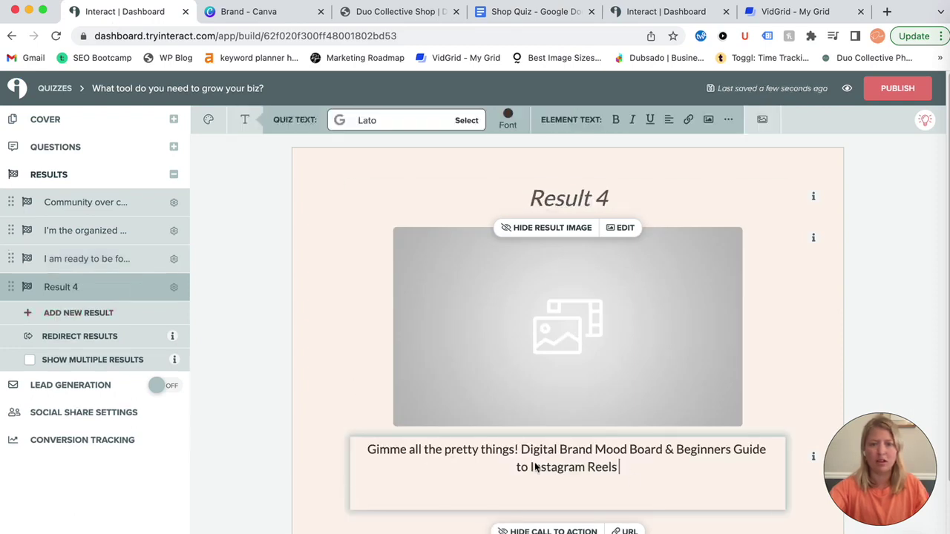
# Step: Move "Gimme all the pretty things!" from the fourth result's description into its title
pyautogui.moveTo(521, 449); pyautogui.dragTo(381, 454)
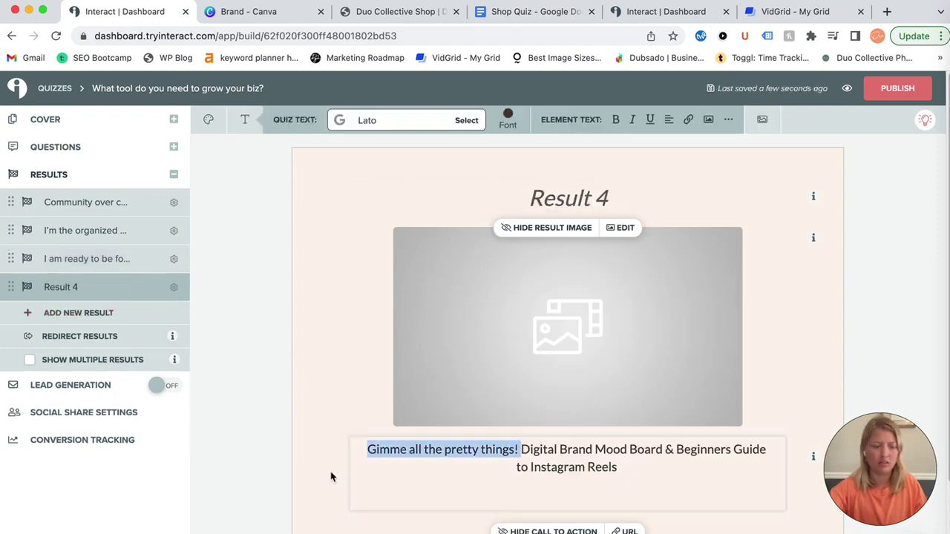
pyautogui.press('super+x')
pyautogui.click(569, 198)
pyautogui.press('super+v')
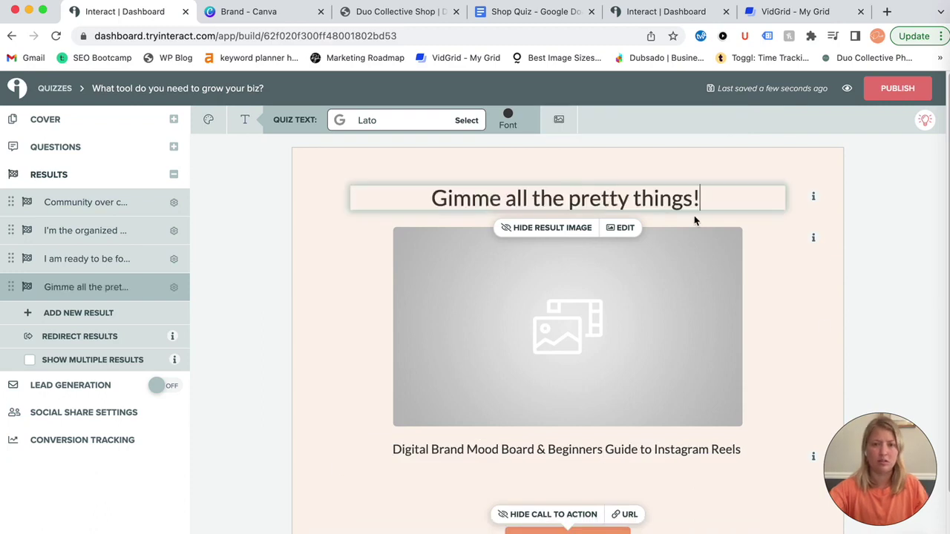
pyautogui.click(822, 325)
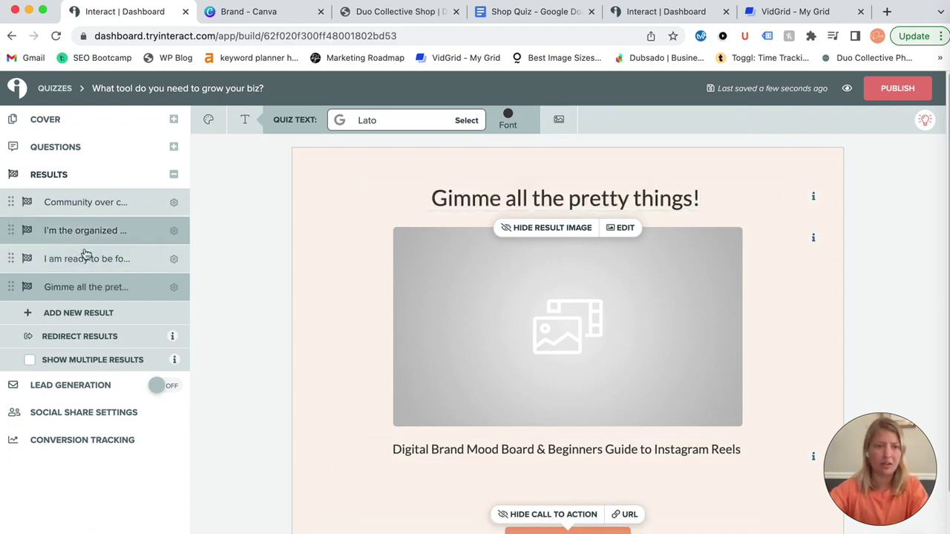
# Step: Open the result correlations of the first quiz question, "Are you here to look cute or are you here to do business?"
pyautogui.click(47, 147)
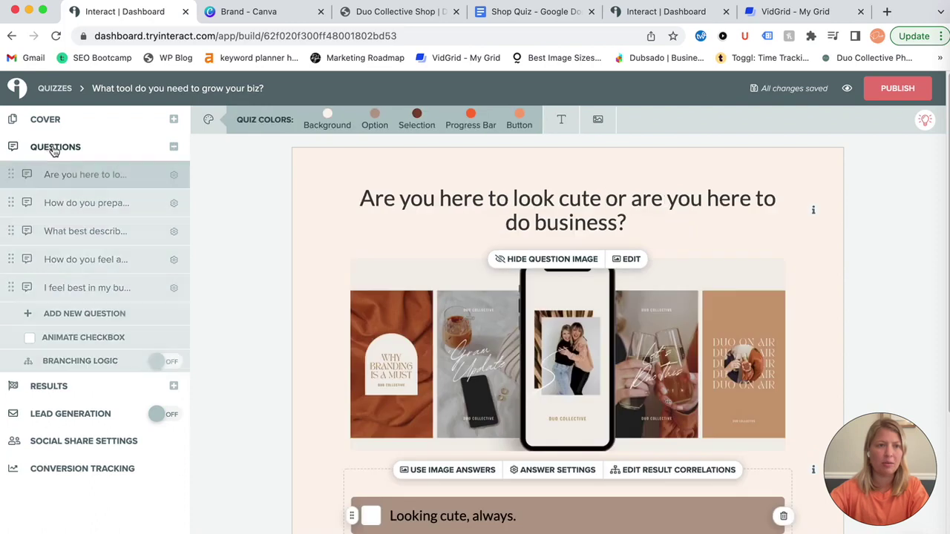
pyautogui.scroll(-3, 666, 254)
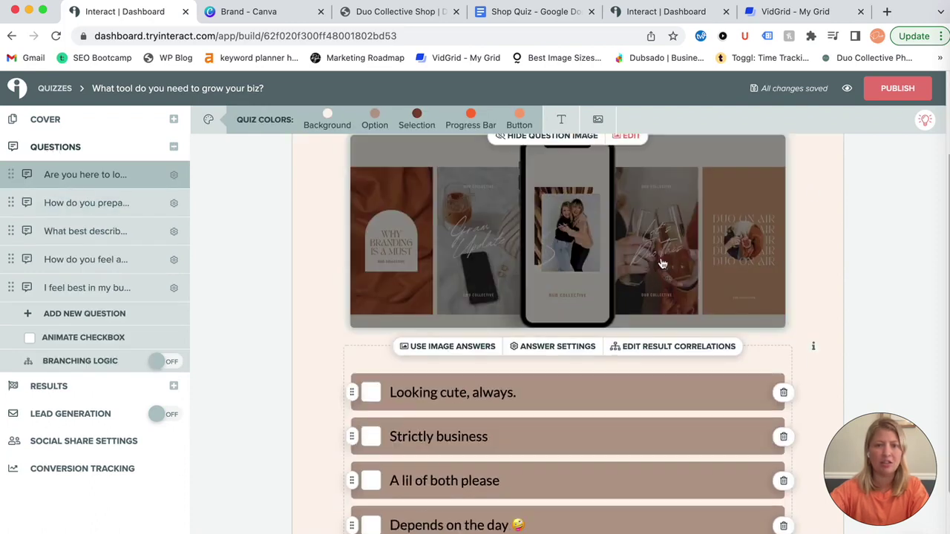
pyautogui.scroll(-2, 665, 254)
pyautogui.click(671, 247)
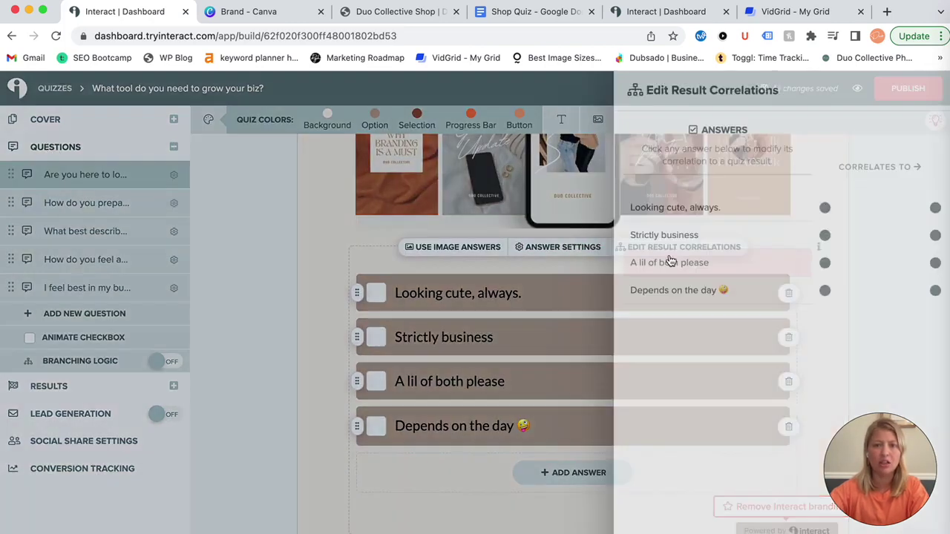
pyautogui.click(560, 211)
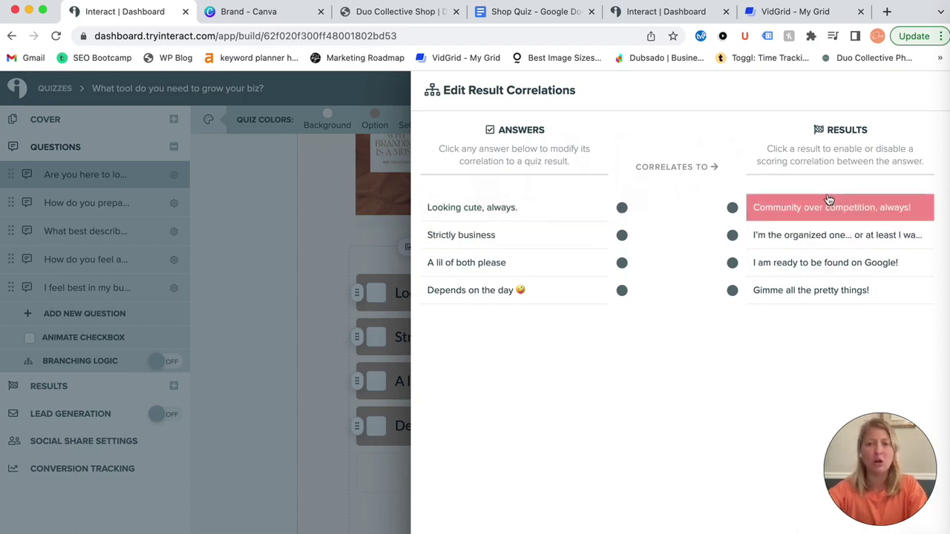
# Step: Review the A's to D's result lines in the Shop Quiz document, then return to the Interact quiz builder
pyautogui.click(542, 17)
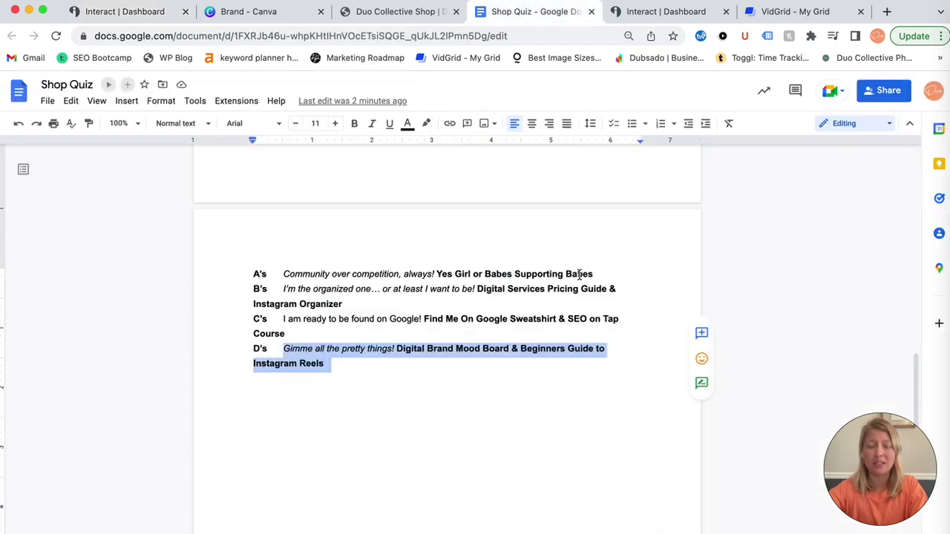
pyautogui.moveTo(252, 274); pyautogui.dragTo(282, 377)
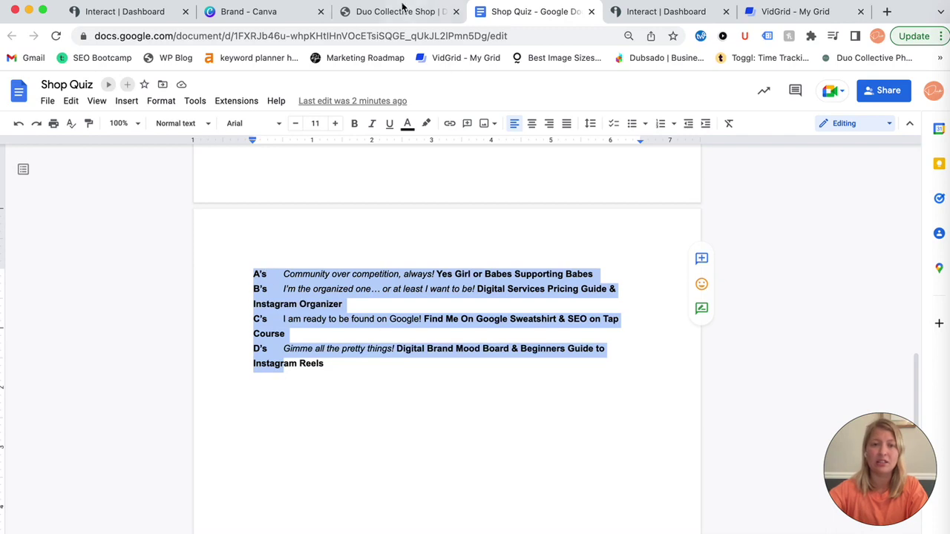
pyautogui.click(377, 21)
pyautogui.click(115, 16)
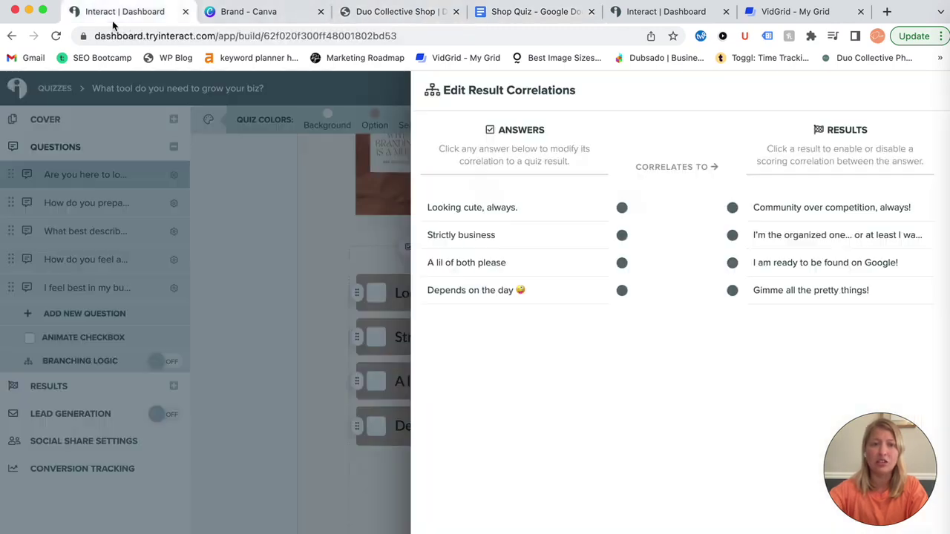
# Step: Correlate the first question's four answers, from "Looking cute, always." to "Depends on the day", with the four results in matching order
pyautogui.click(621, 208)
pyautogui.click(779, 215)
pyautogui.click(557, 236)
pyautogui.click(775, 236)
pyautogui.click(509, 261)
pyautogui.click(781, 263)
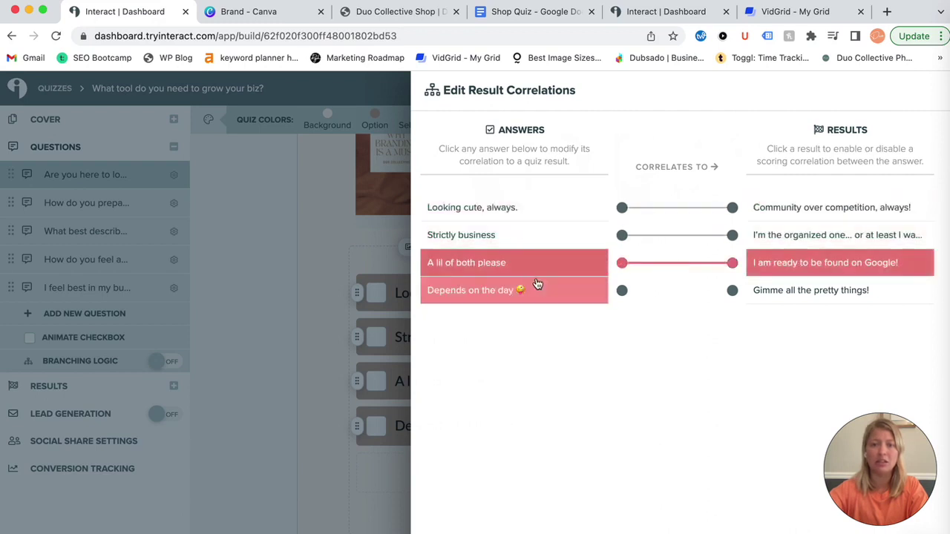
pyautogui.click(812, 293)
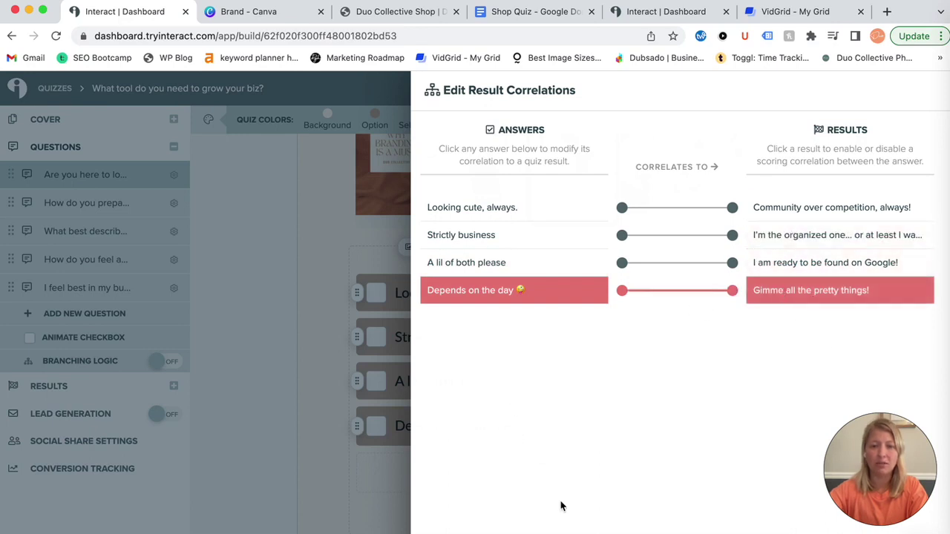
pyautogui.press('Escape')
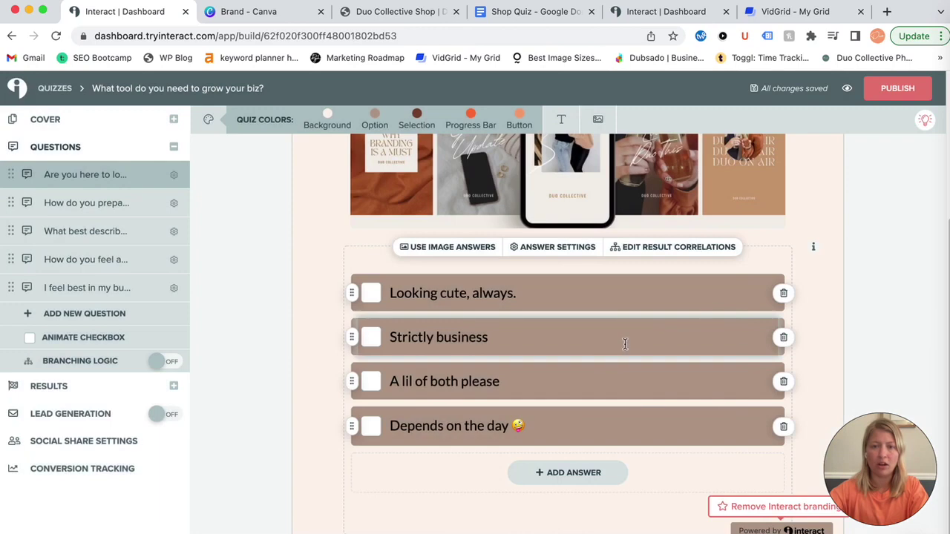
# Step: Try placing the answer "Strictly business" below "A lil of both please" and check how the result correlations follow
pyautogui.moveTo(352, 338); pyautogui.dragTo(351, 377)
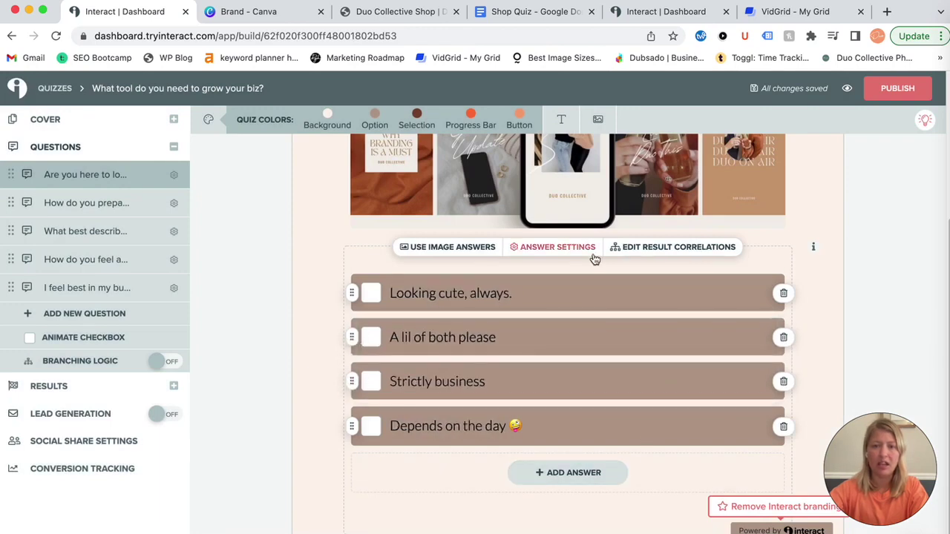
pyautogui.click(680, 252)
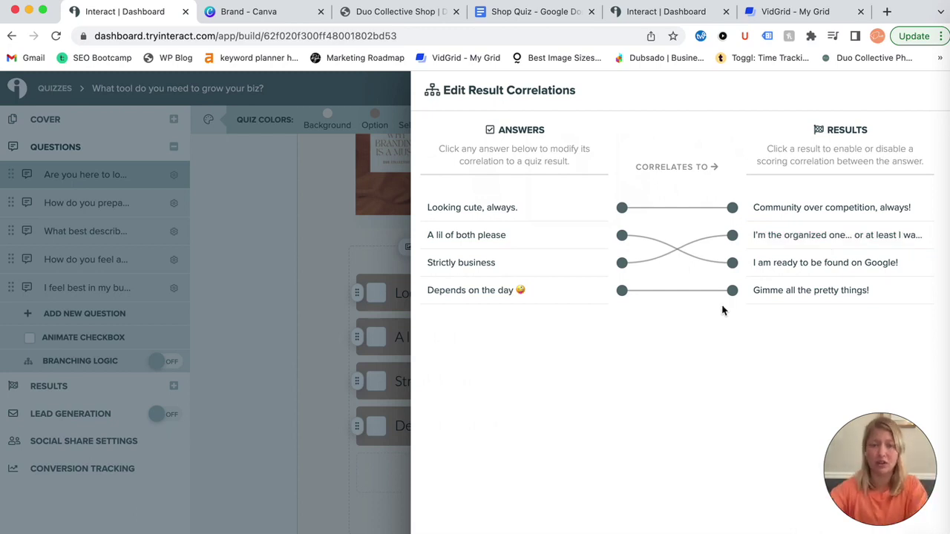
pyautogui.press('Escape')
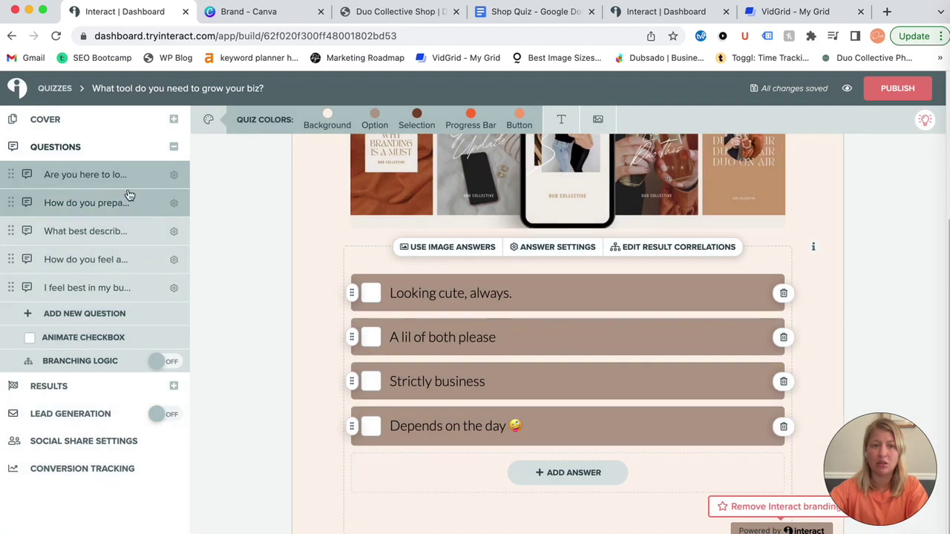
# Step: Correlate the second question's four answers with the four results in matching order, then open the third question
pyautogui.click(102, 206)
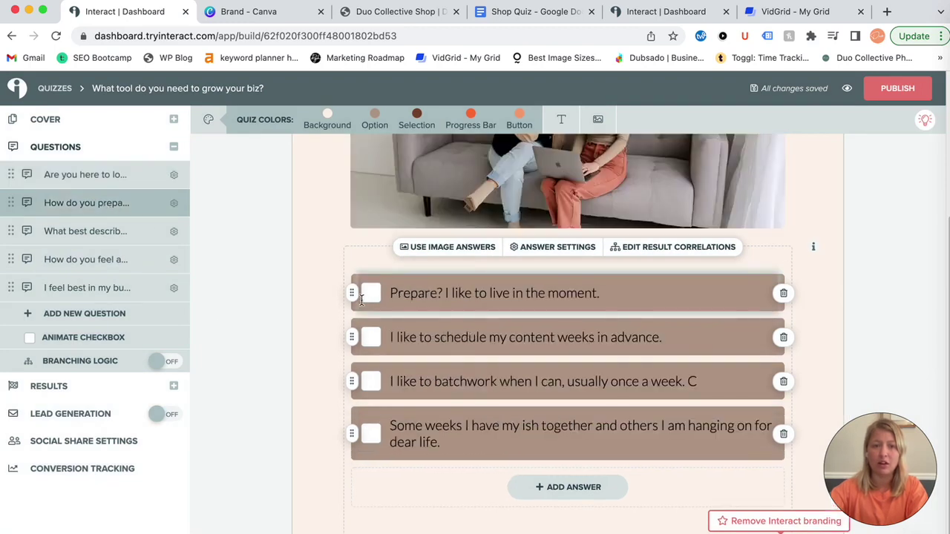
pyautogui.click(663, 248)
pyautogui.click(562, 210)
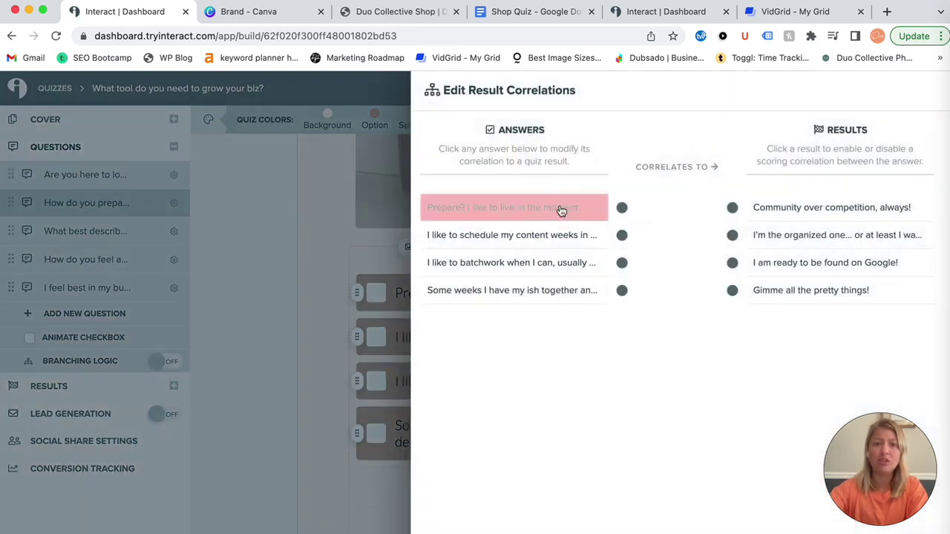
pyautogui.click(534, 241)
pyautogui.click(814, 267)
pyautogui.click(523, 290)
pyautogui.click(780, 285)
pyautogui.press('Escape')
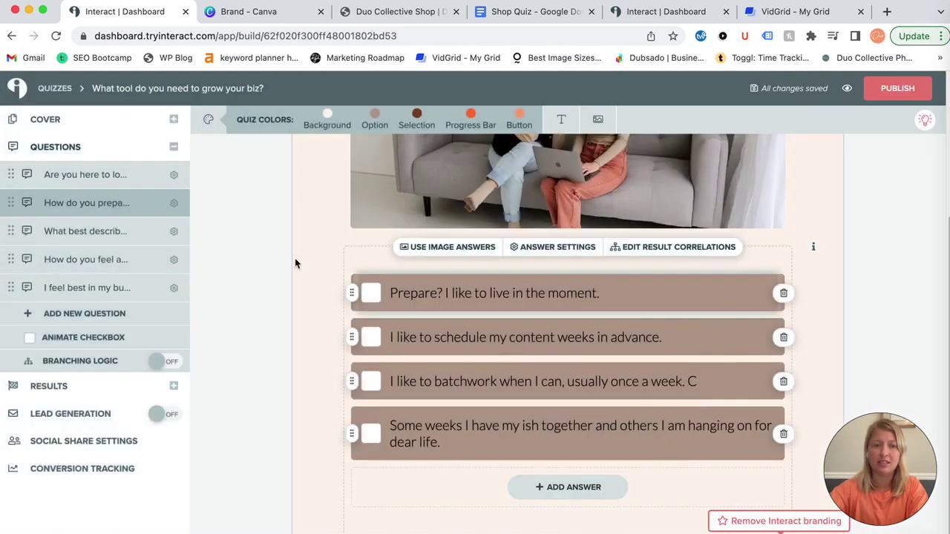
pyautogui.click(64, 230)
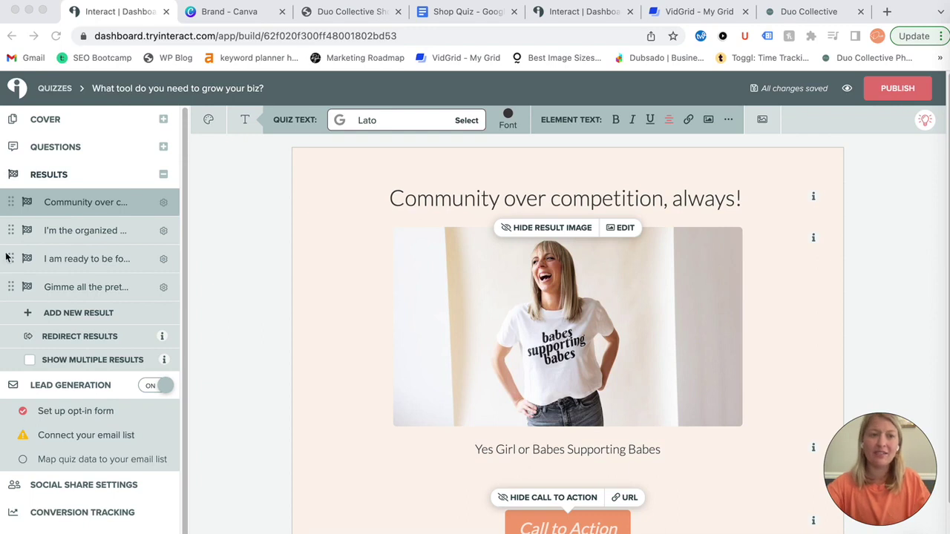
# Step: Review the answer-to-result correlations of the first question
pyautogui.click(64, 150)
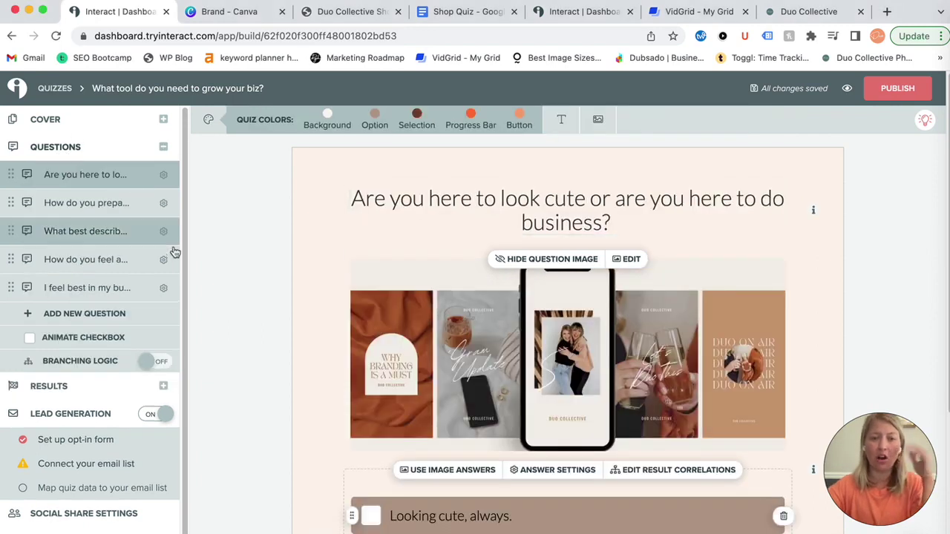
pyautogui.scroll(-2, 519, 348)
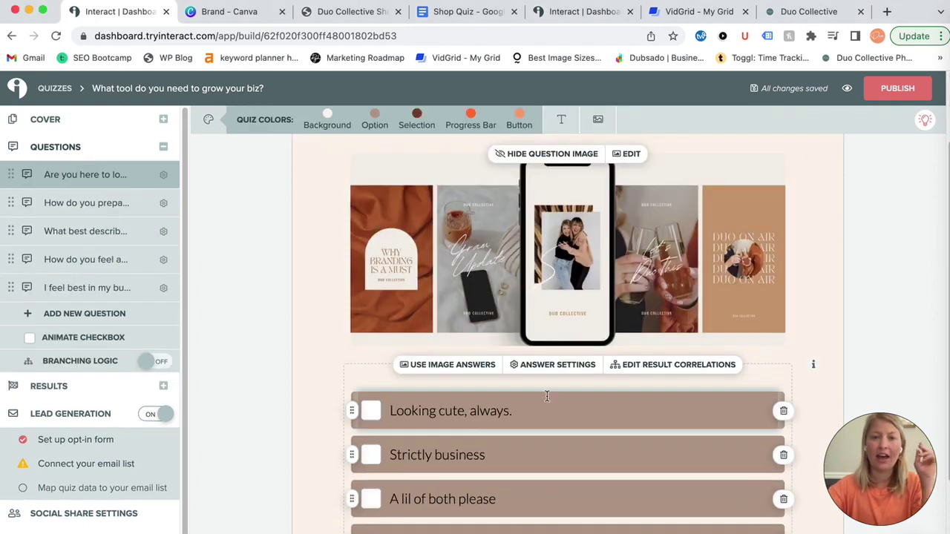
pyautogui.click(677, 366)
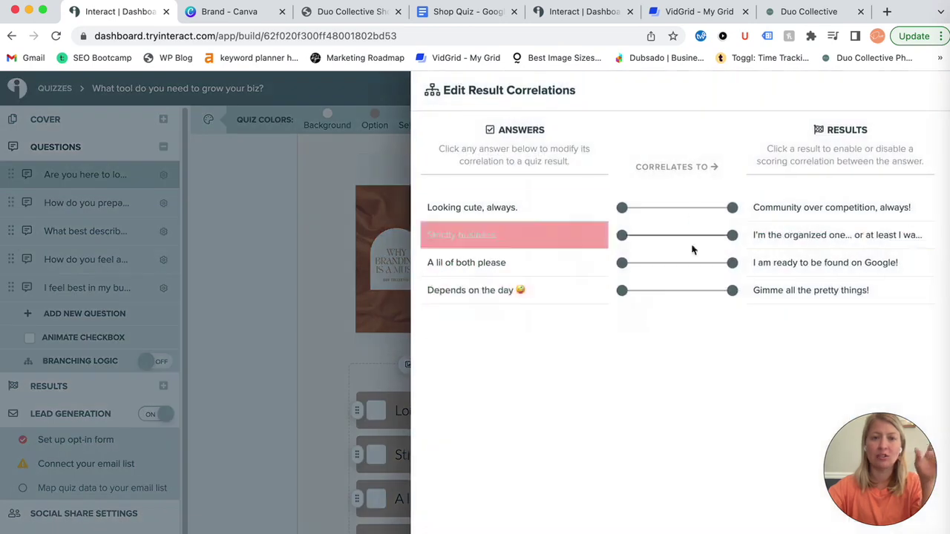
pyautogui.click(368, 306)
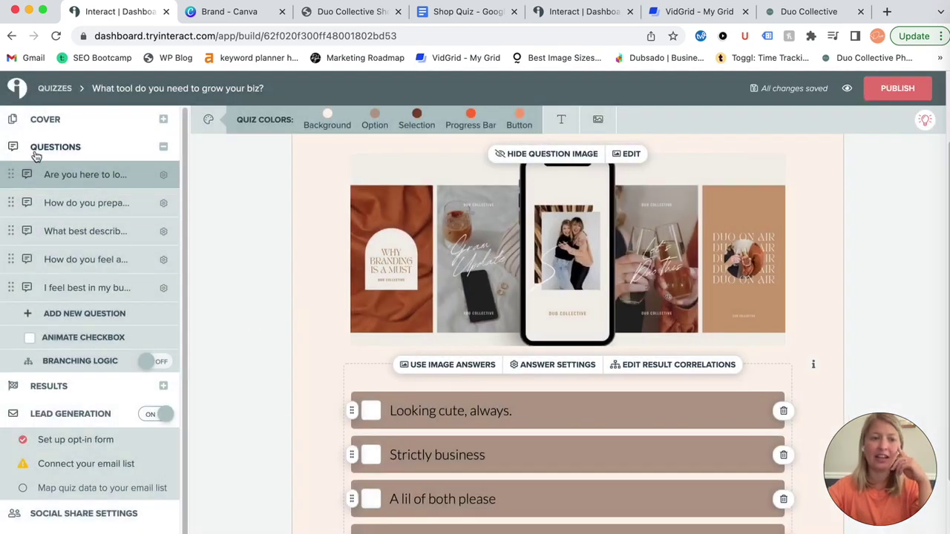
# Step: Open the "Community over competition, always!" result and place the text cursor at the start of its description
pyautogui.click(73, 386)
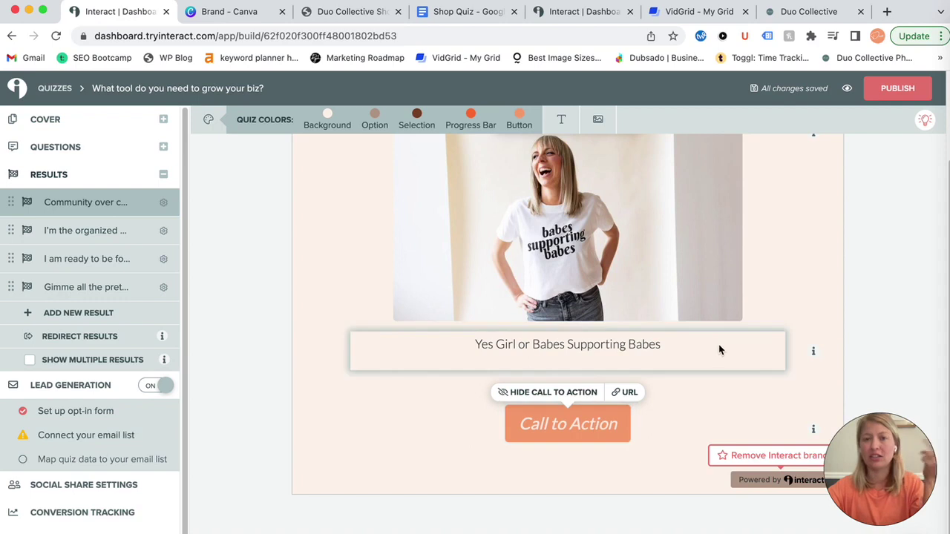
pyautogui.scroll(2, 717, 343)
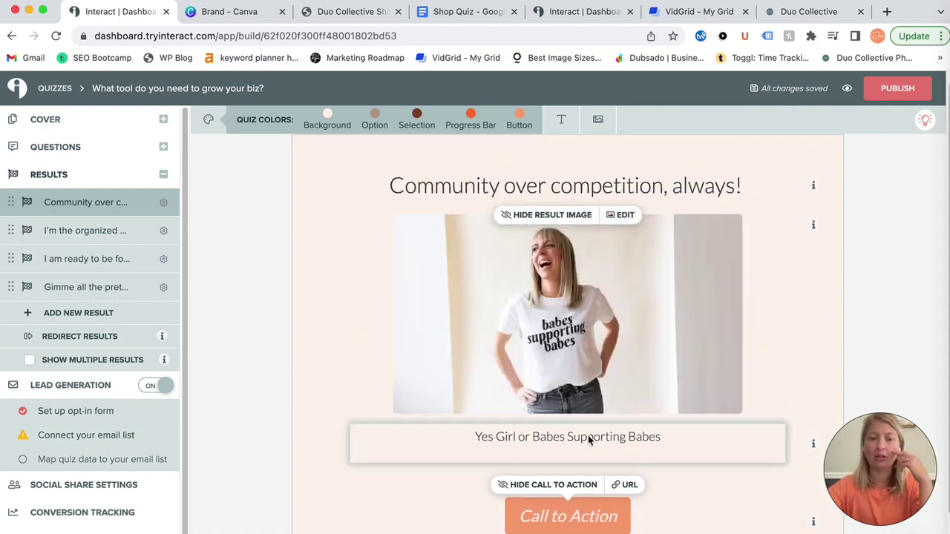
pyautogui.click(587, 439)
pyautogui.click(459, 442)
pyautogui.write('You ')
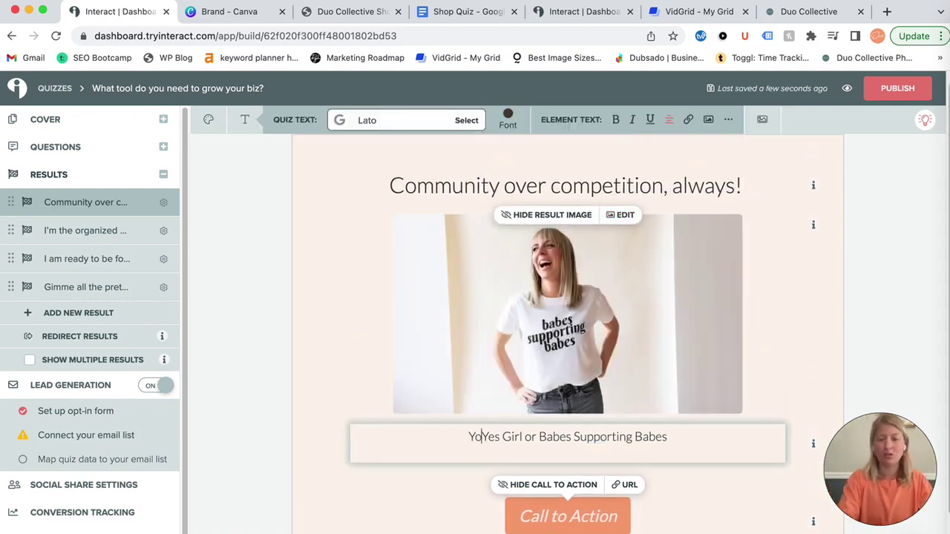
pyautogui.write('would')
pyautogui.press('BackSpace')
pyautogui.press('BackSpace')
pyautogui.press('BackSpace')
pyautogui.press('BackSpace')
pyautogui.press('BackSpace')
pyautogui.press('BackSpace')
pyautogui.press('BackSpace')
pyautogui.press('BackSpace')
pyautogui.write('The')
pyautogui.press('BackSpace')
pyautogui.press('BackSpace')
pyautogui.press('BackSpace')
pyautogui.press('BackSpace')
# Step: Insert "The best item to add to your cart would be..." before "Yes Girl or Babes Supporting Babes" in the result description
pyautogui.write('The best item to add to you')
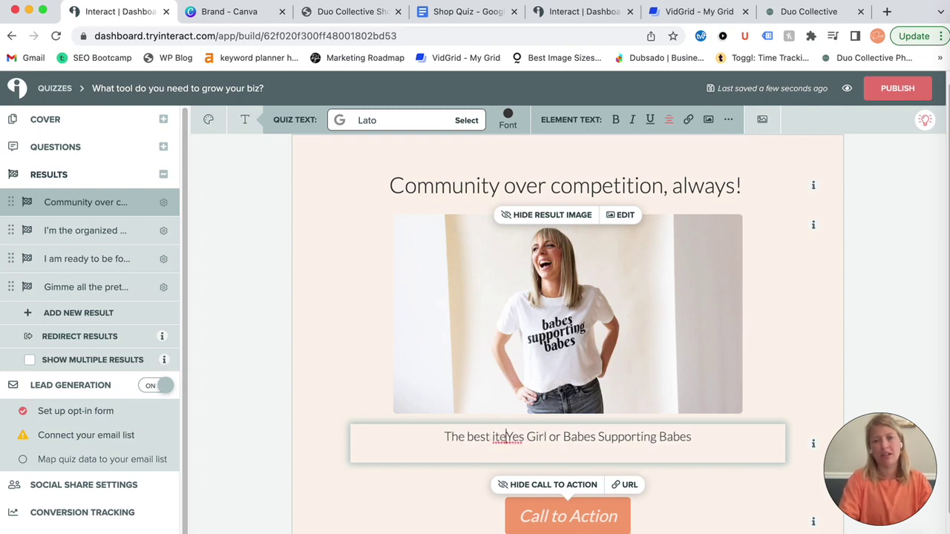
pyautogui.write('r cart would be')
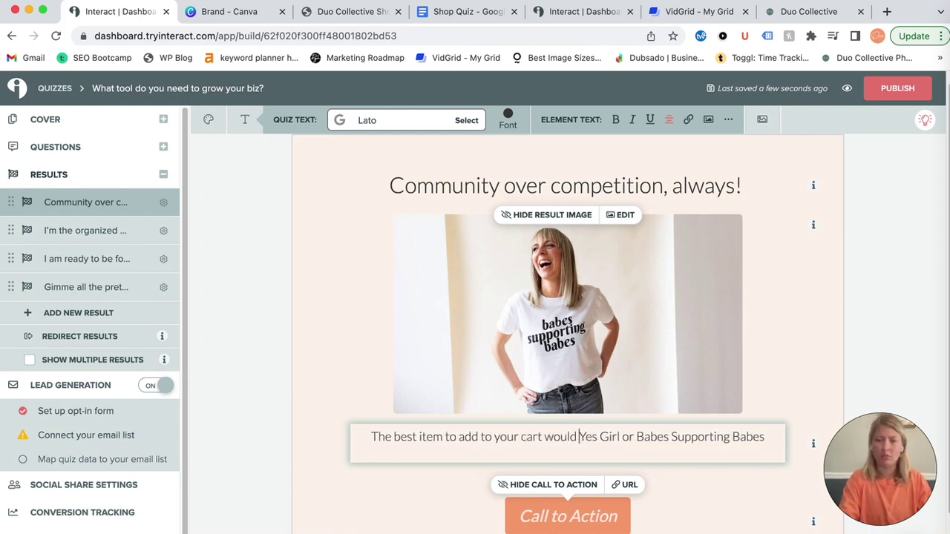
pyautogui.write('...')
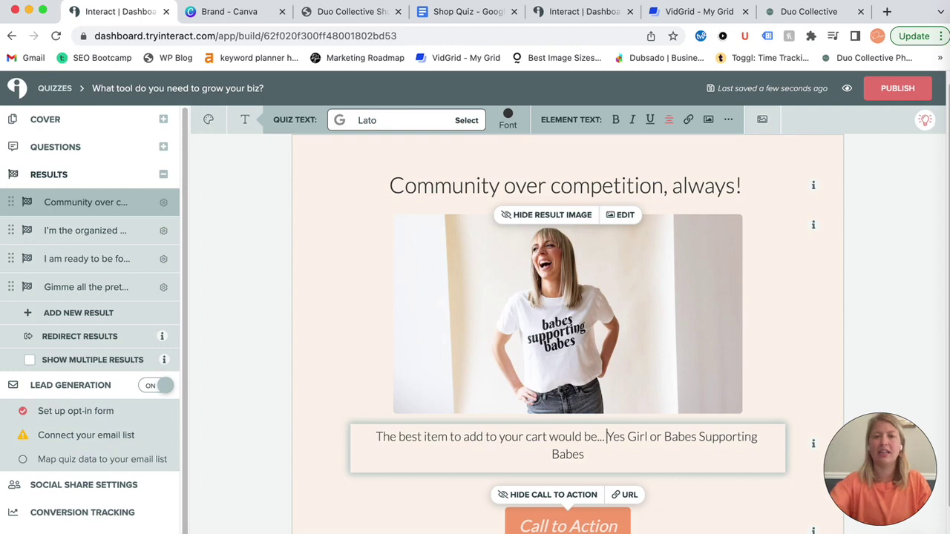
# Step: Label the first result's call-to-action button "Save 10% Here"
pyautogui.scroll(-2, 663, 445)
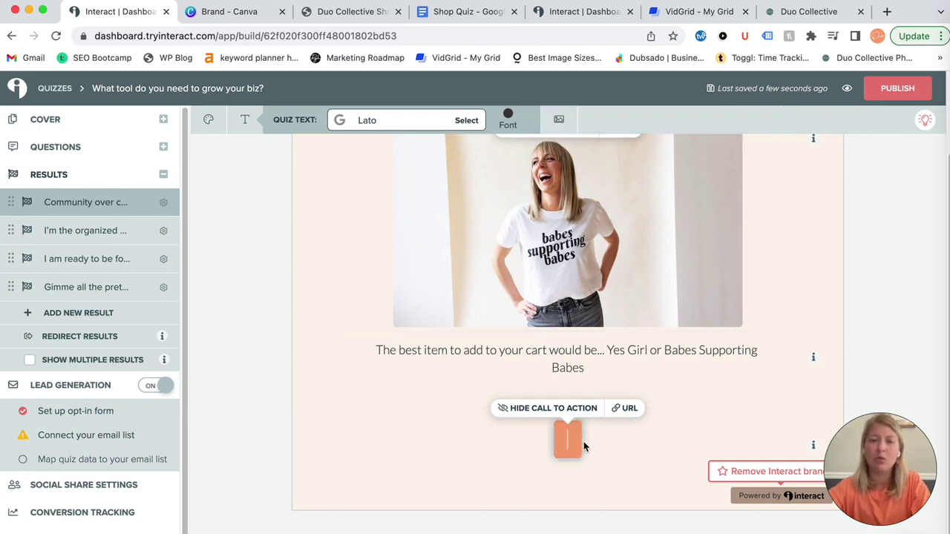
pyautogui.scroll(2, 576, 439)
pyautogui.scroll(-2, 630, 469)
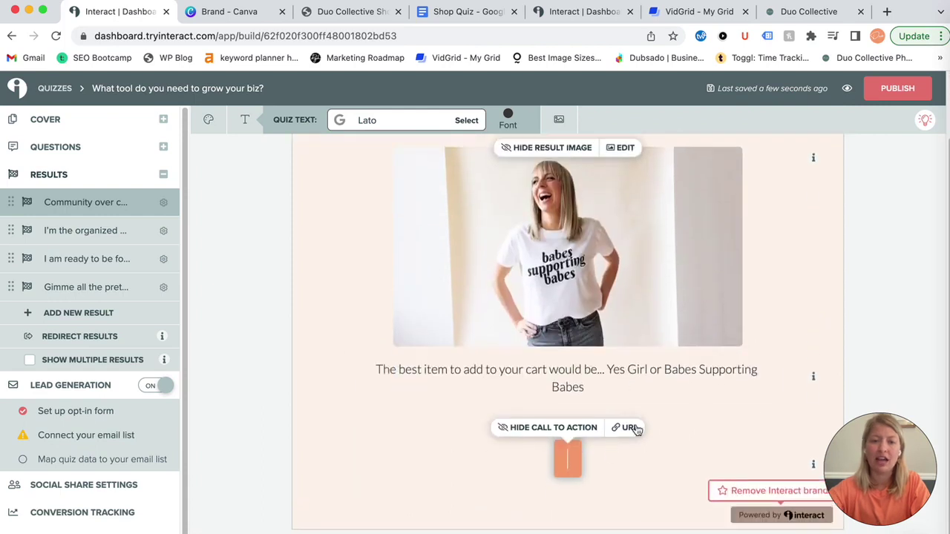
pyautogui.click(567, 455)
pyautogui.write('Save $')
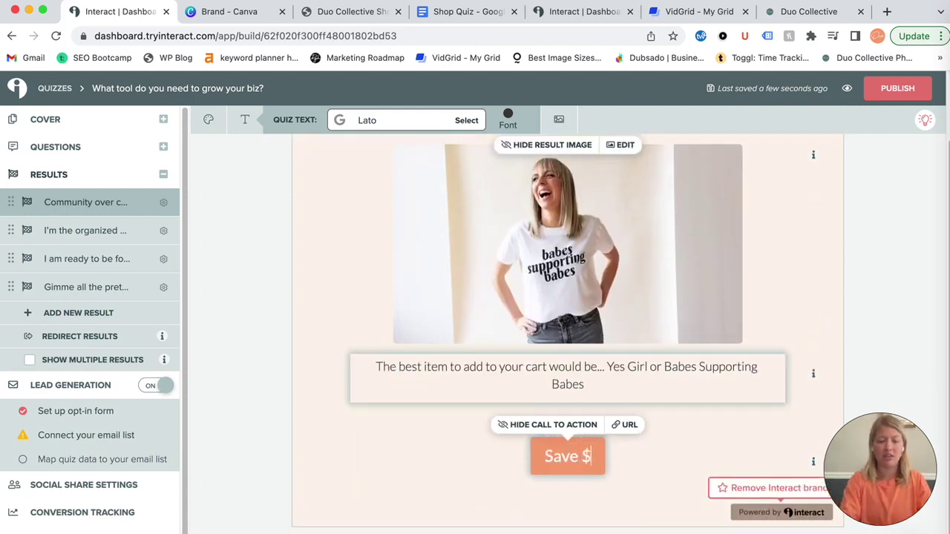
pyautogui.write('10%')
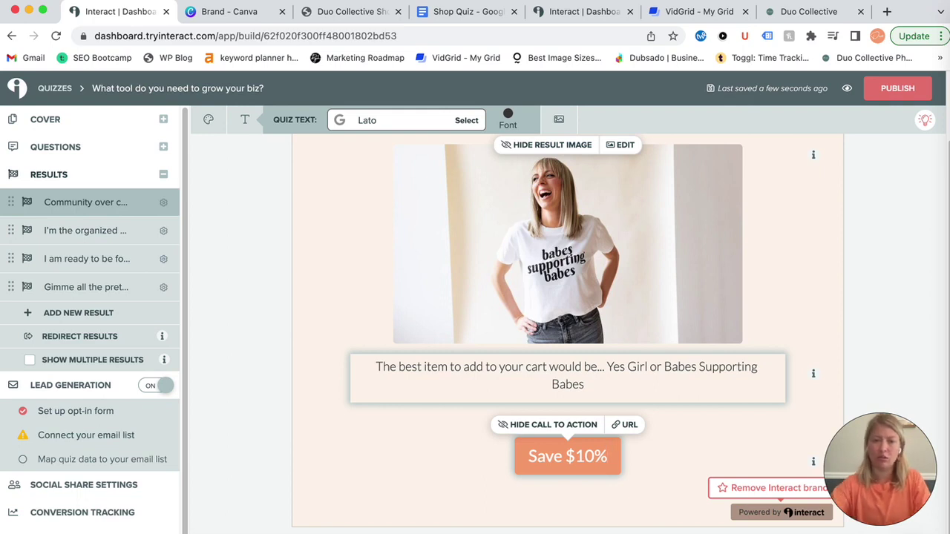
pyautogui.click(580, 456)
pyautogui.press('BackSpace')
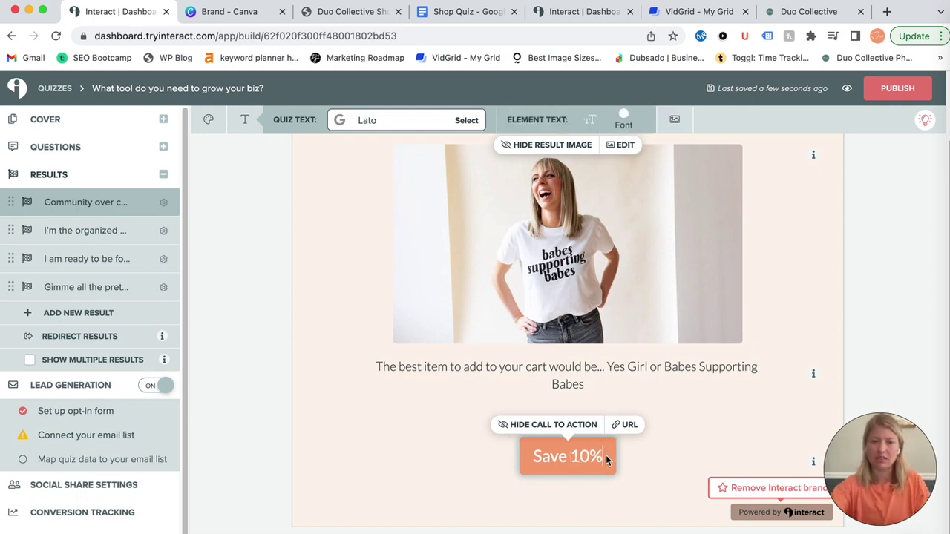
pyautogui.write('Here')
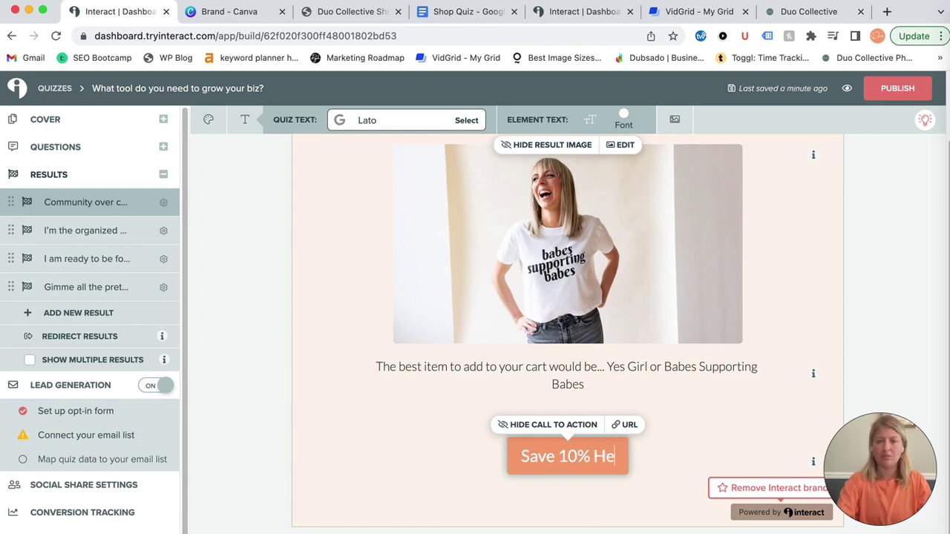
# Step: Open the link settings of the "Save 10% Here" button and look at its URL field
pyautogui.click(629, 424)
pyautogui.click(624, 343)
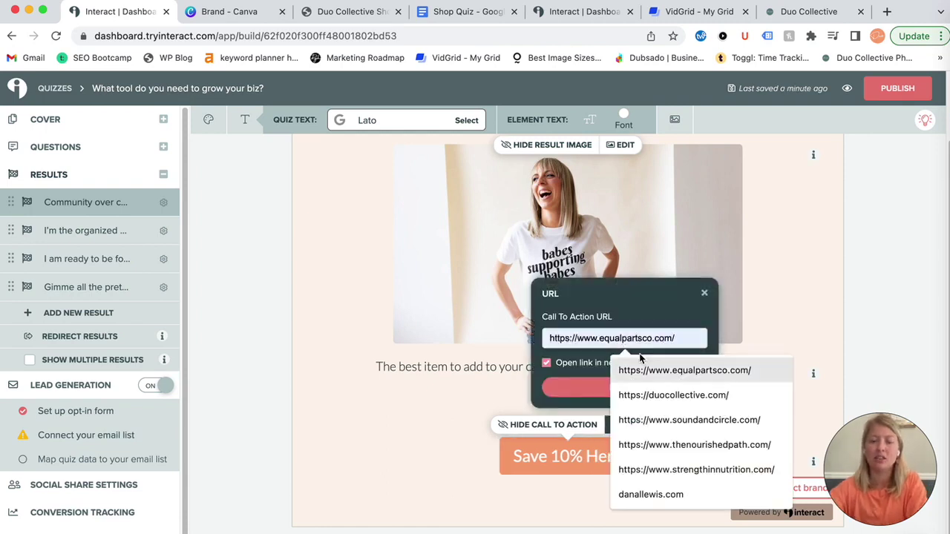
pyautogui.press('Escape')
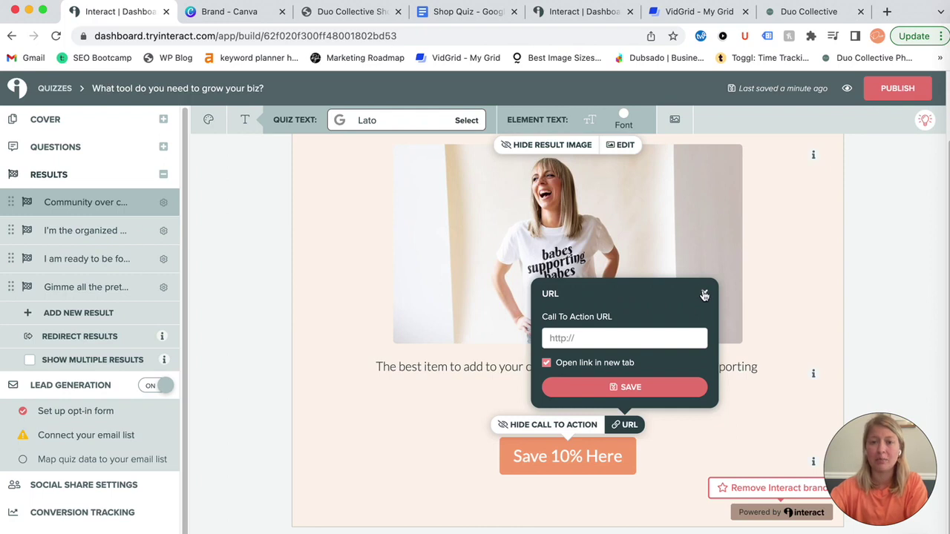
# Step: Reopen the link settings of the "Save 10% Here" button, check the Call To Action URL field, and close them without saving
pyautogui.click(704, 294)
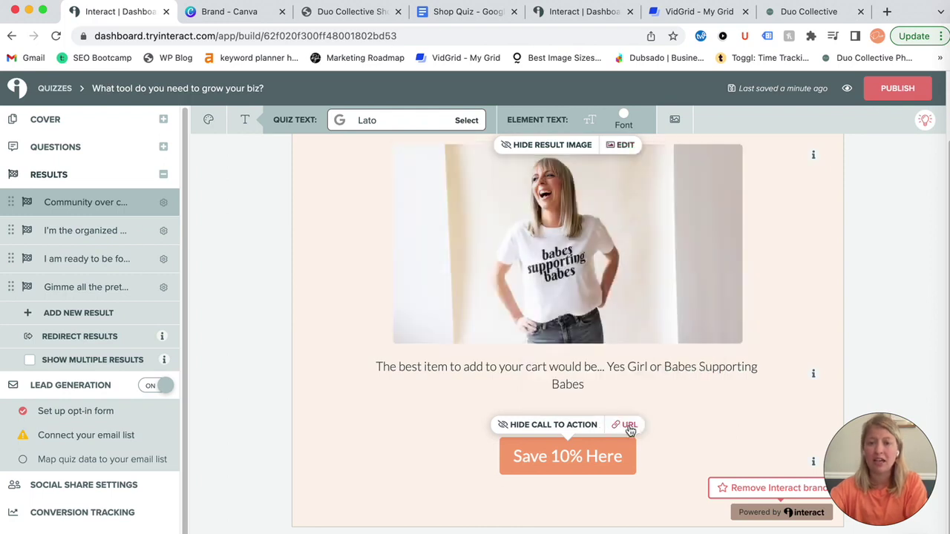
pyautogui.click(628, 428)
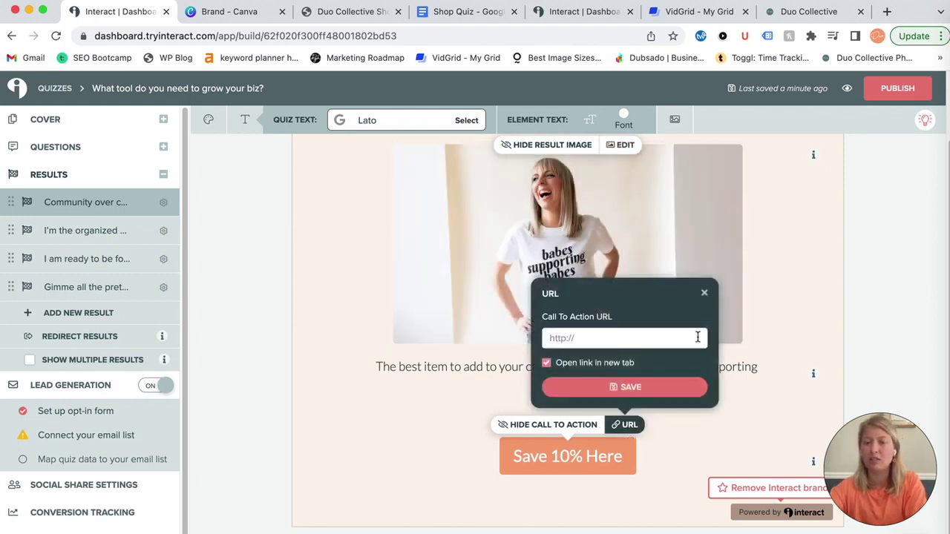
pyautogui.click(631, 339)
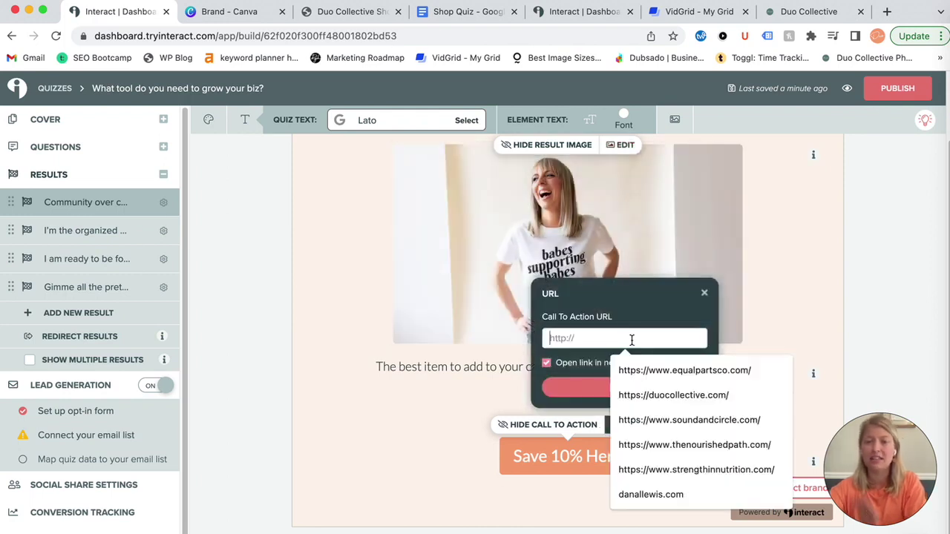
pyautogui.click(752, 330)
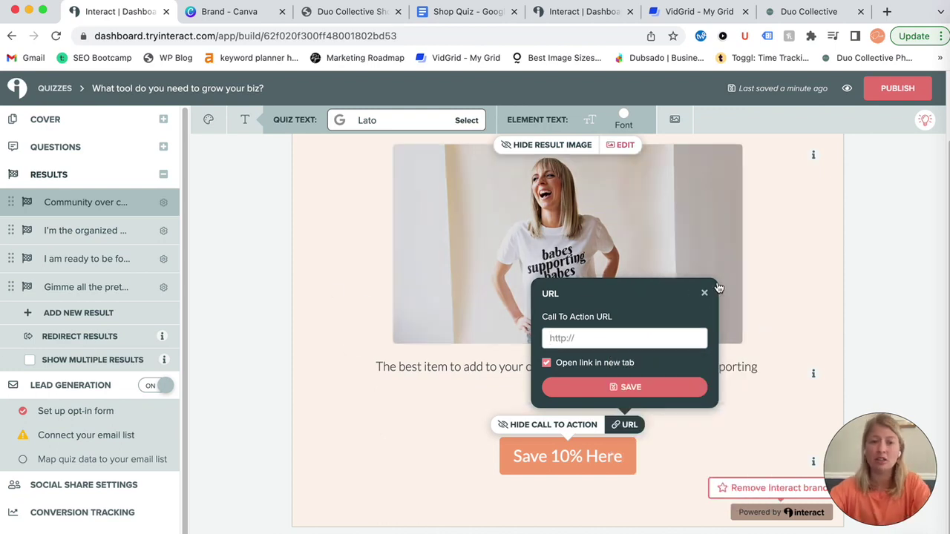
pyautogui.click(705, 293)
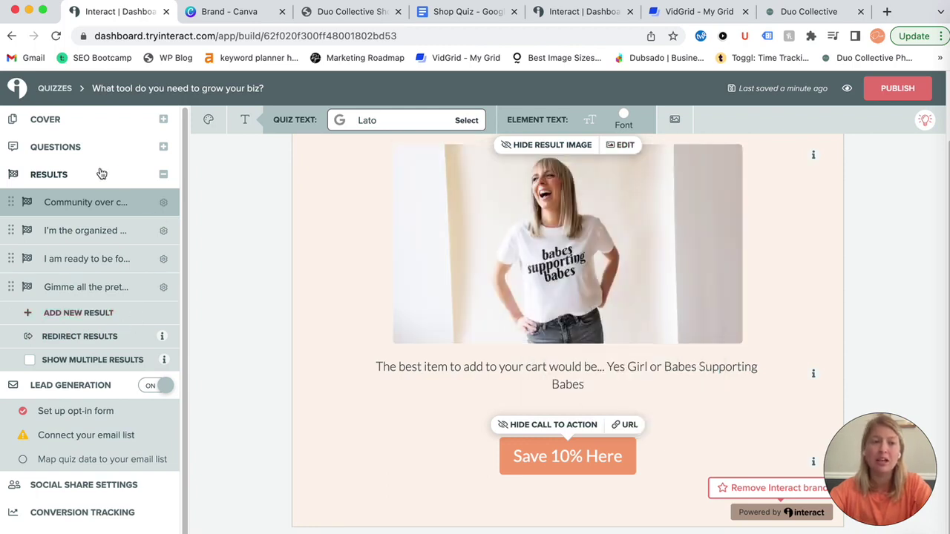
# Step: Open the lead generation opt-in form and examine its contact fields, form settings and form content
pyautogui.scroll(-1, 122, 339)
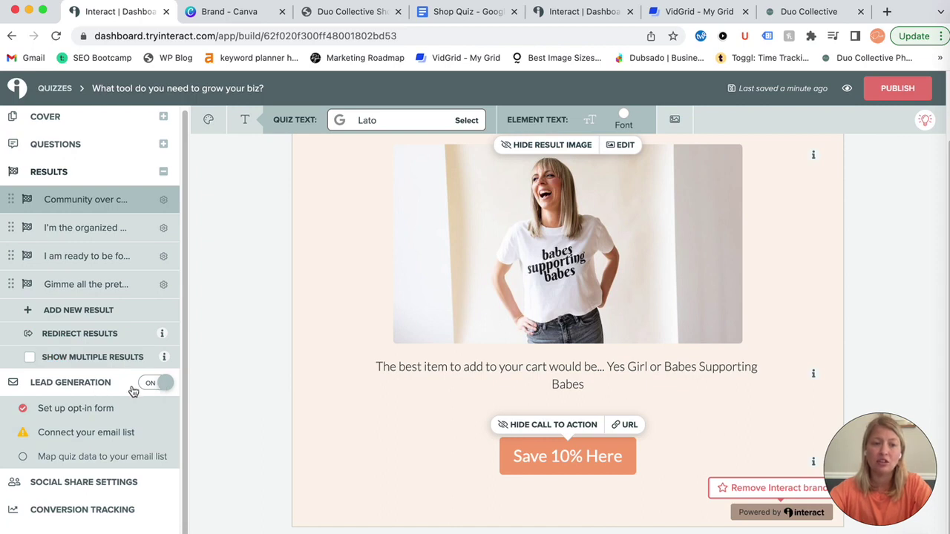
pyautogui.scroll(2, 445, 387)
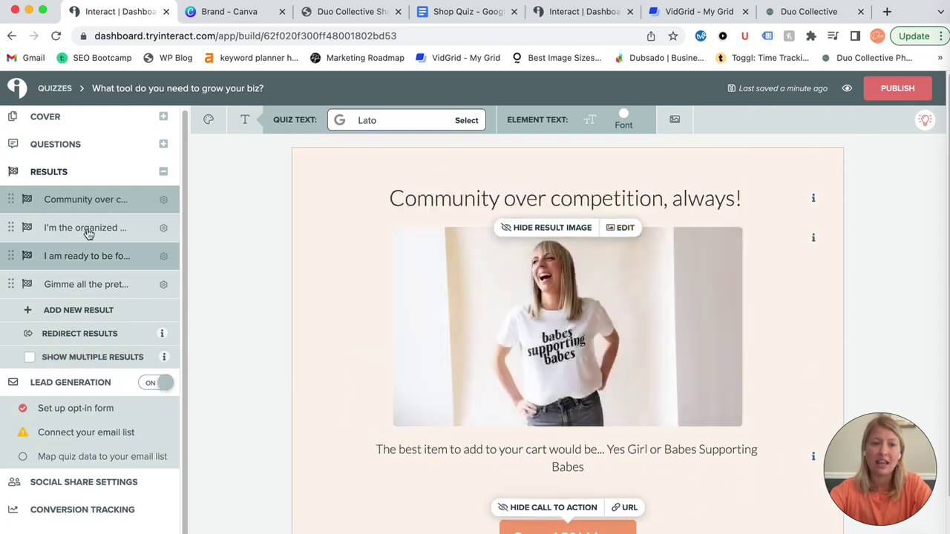
pyautogui.click(79, 433)
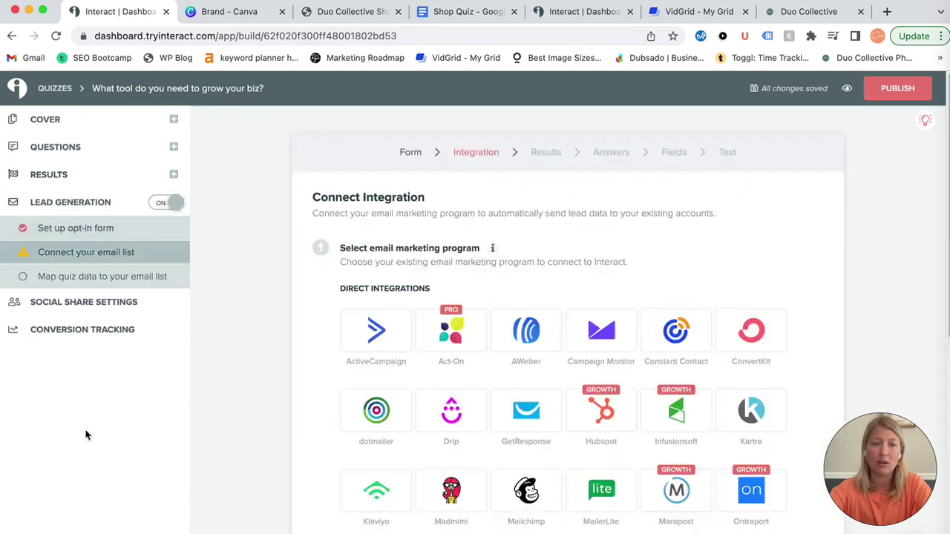
pyautogui.click(412, 153)
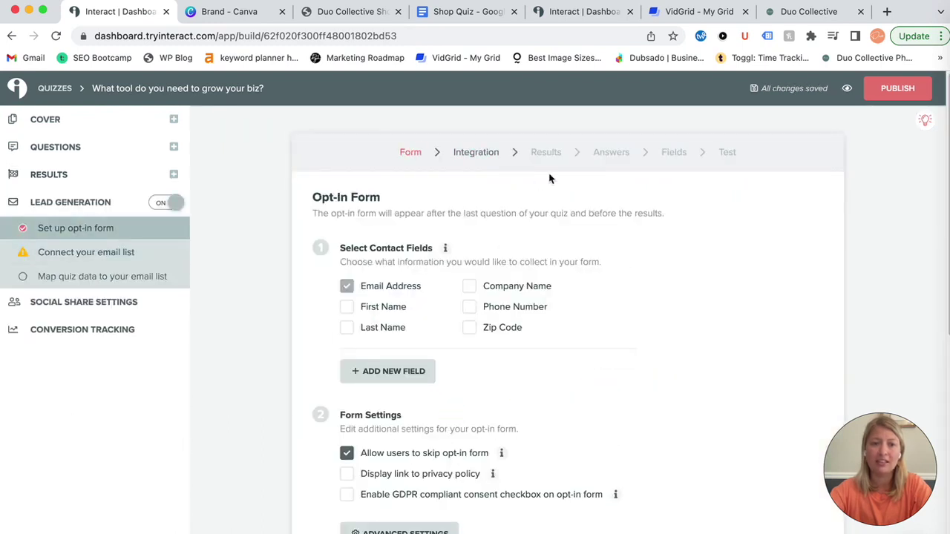
pyautogui.scroll(-3, 639, 319)
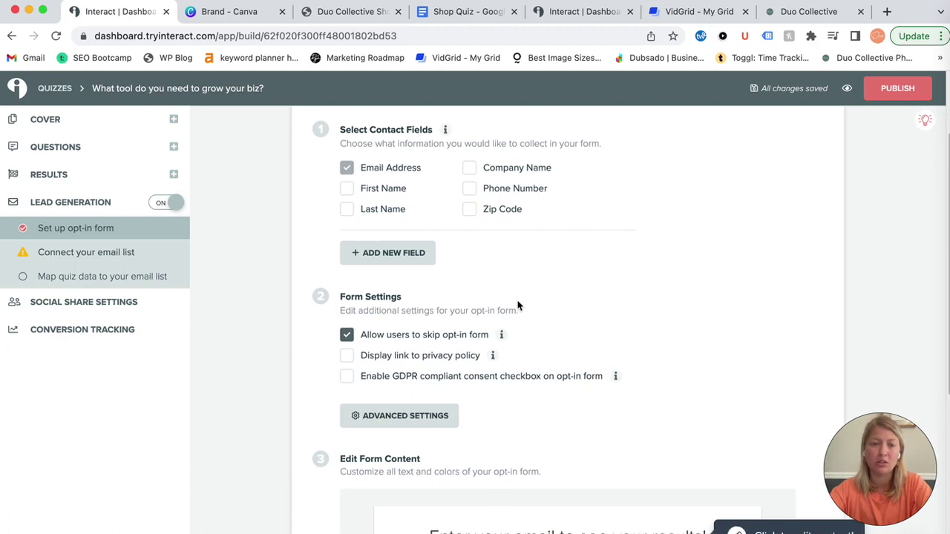
pyautogui.scroll(-1, 542, 306)
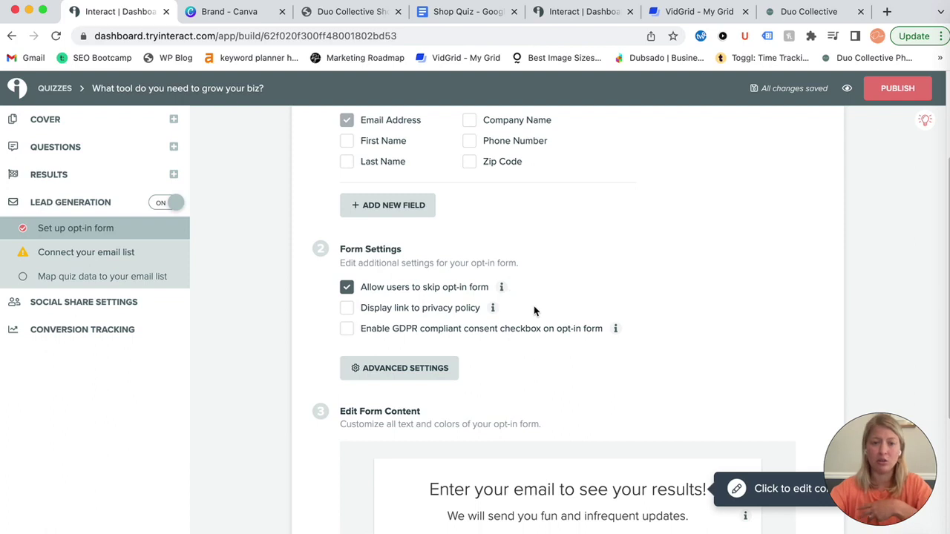
pyautogui.scroll(-5, 549, 356)
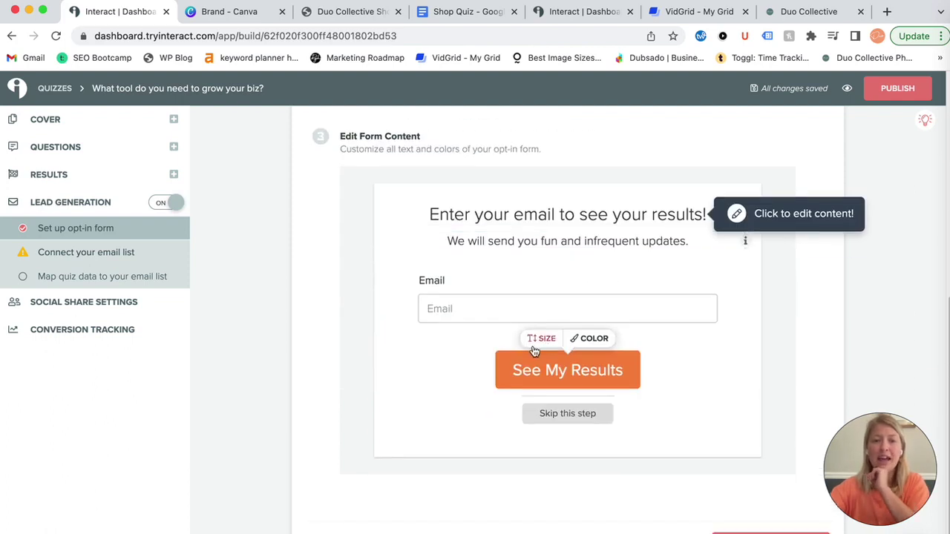
# Step: Examine the button and font color settings of the opt-in form's "See My Results" button, then close them
pyautogui.click(594, 340)
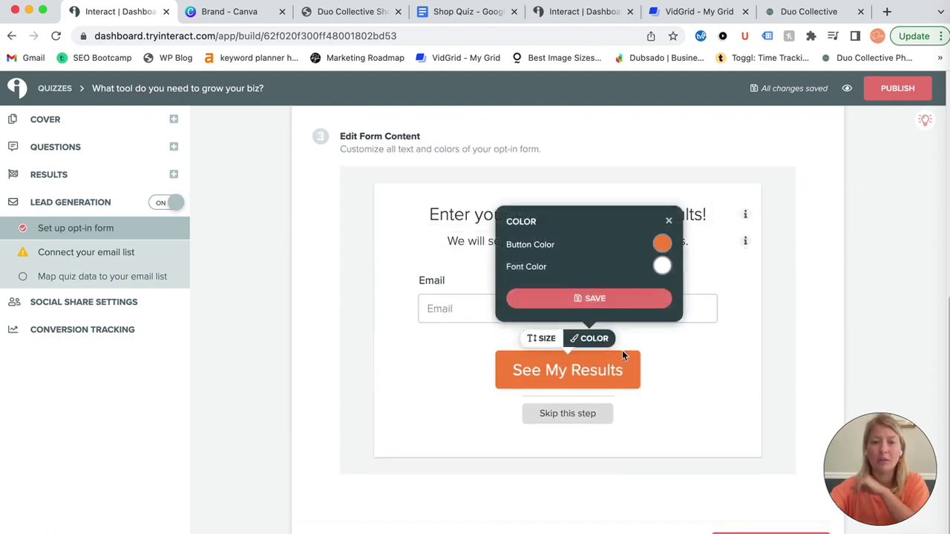
pyautogui.click(662, 246)
pyautogui.click(769, 263)
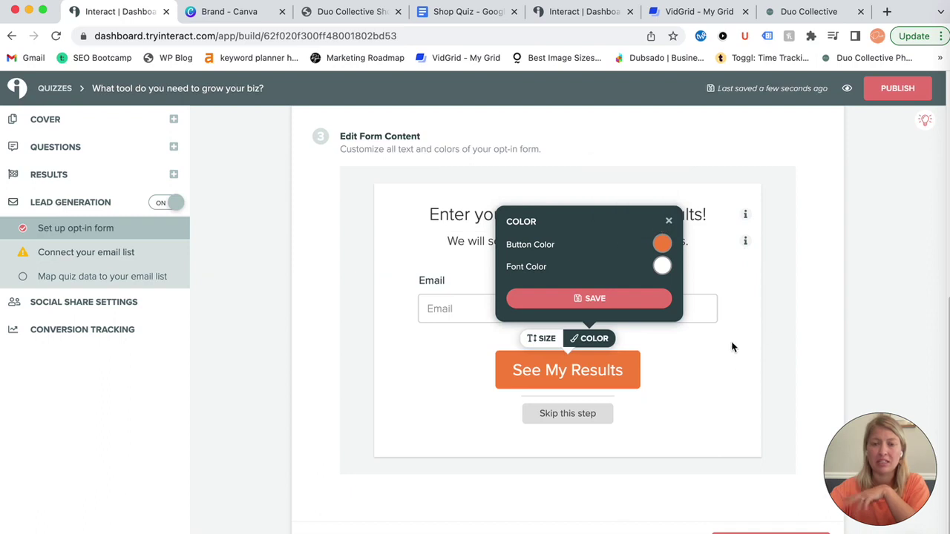
pyautogui.click(668, 221)
# Step: Save the opt-in form, continue to the integration stage, and review the email marketing programs offered as direct and Zapier integrations
pyautogui.scroll(-1, 666, 372)
pyautogui.scroll(-1, 666, 373)
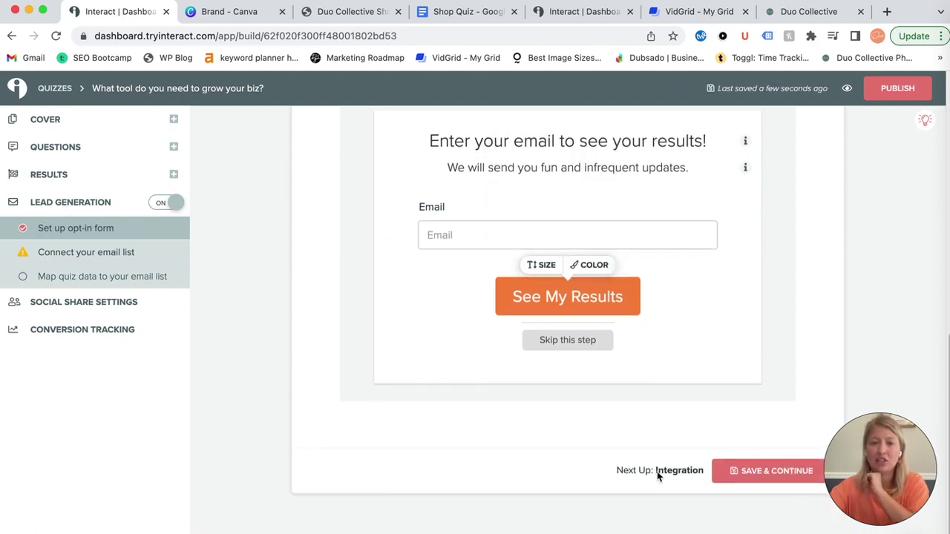
pyautogui.click(747, 478)
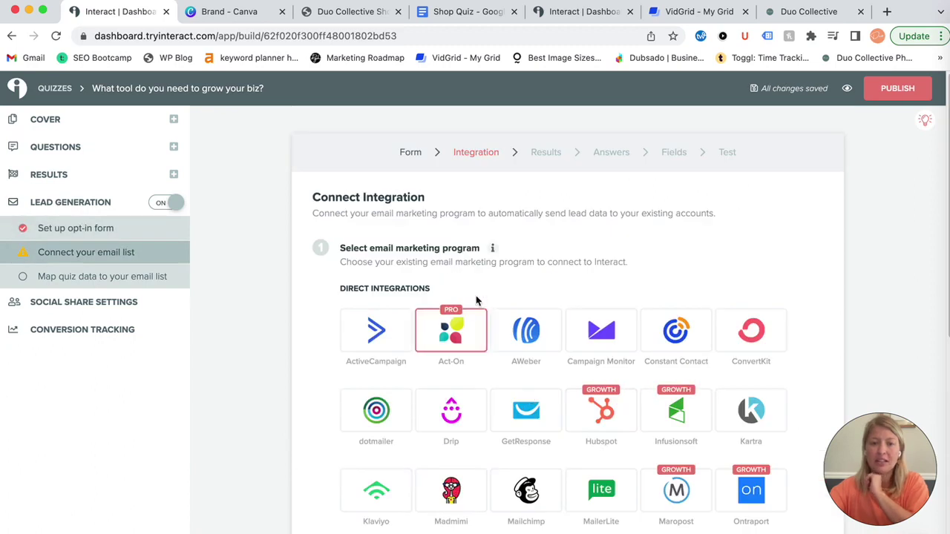
pyautogui.scroll(-1, 572, 269)
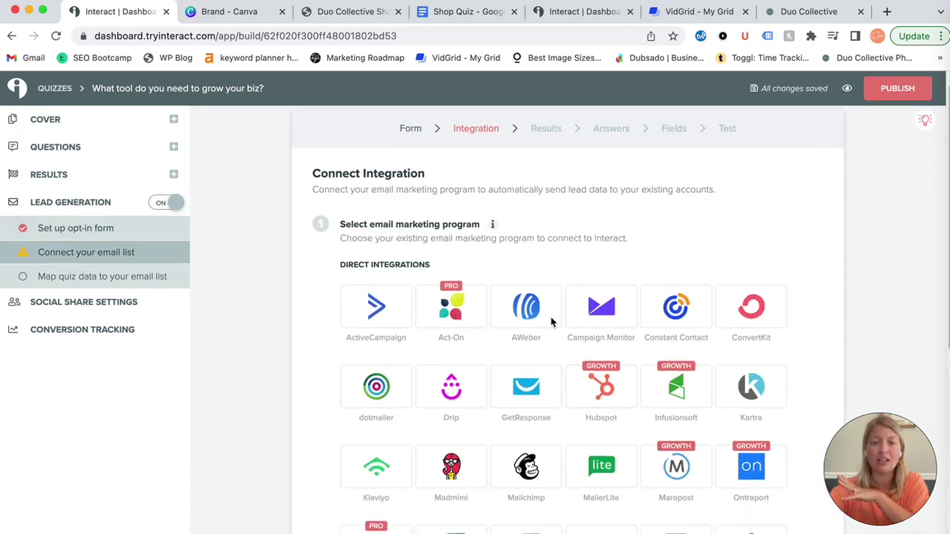
pyautogui.scroll(-2, 809, 389)
pyautogui.scroll(-1, 808, 377)
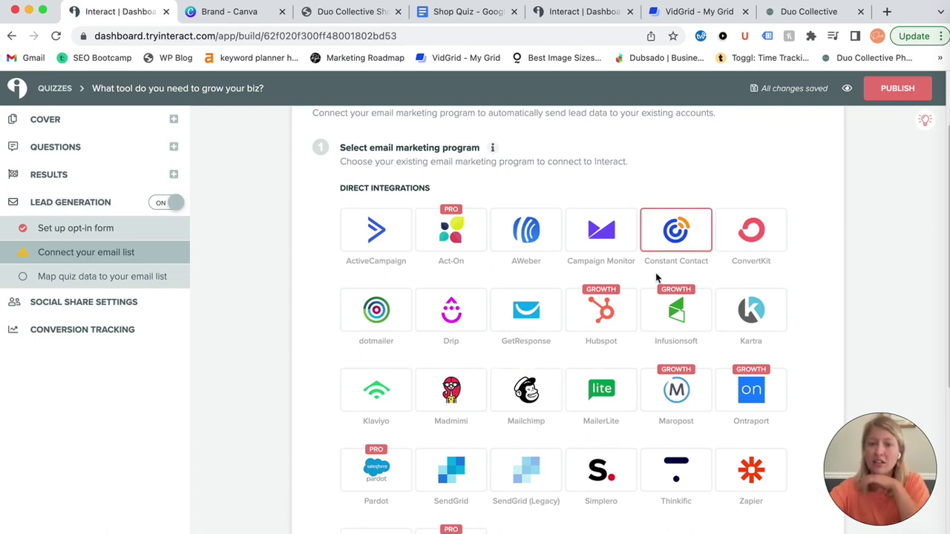
pyautogui.scroll(-5, 822, 362)
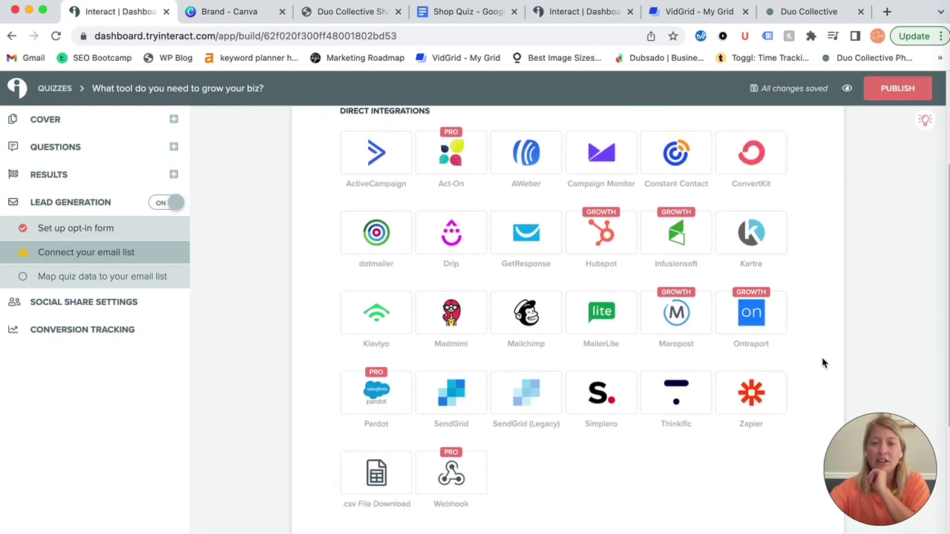
pyautogui.scroll(-10, 827, 329)
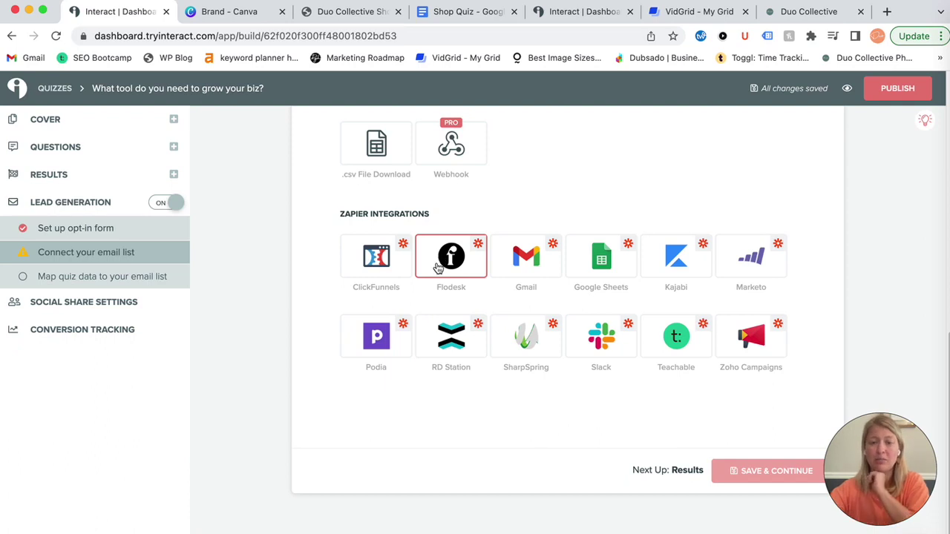
pyautogui.scroll(5, 445, 263)
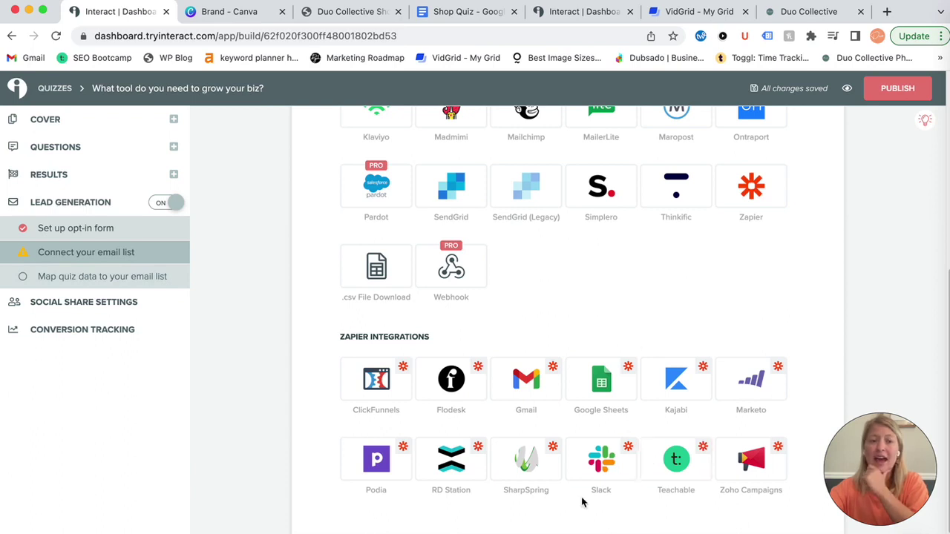
pyautogui.scroll(15, 517, 410)
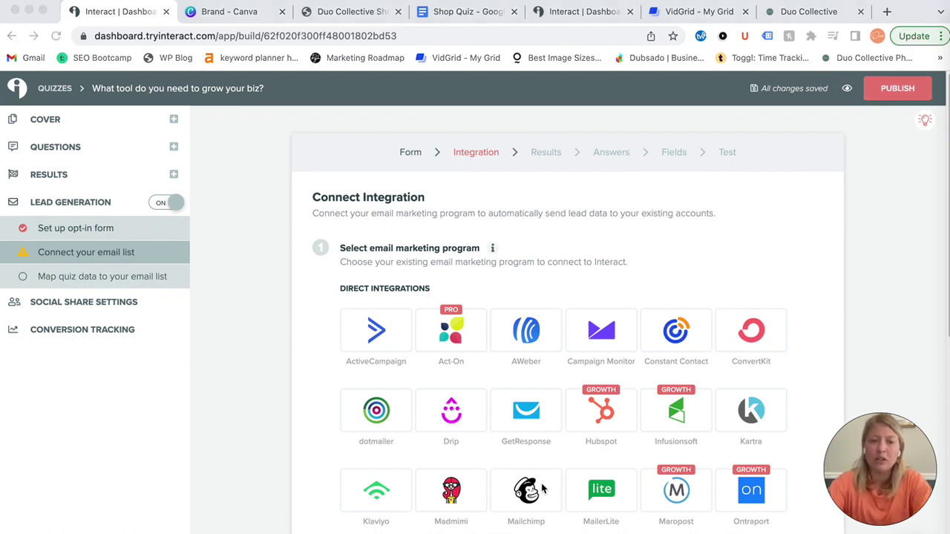
# Step: Turn off lead generation for the quiz and review the "Community over competition, always!" result page
pyautogui.click(175, 207)
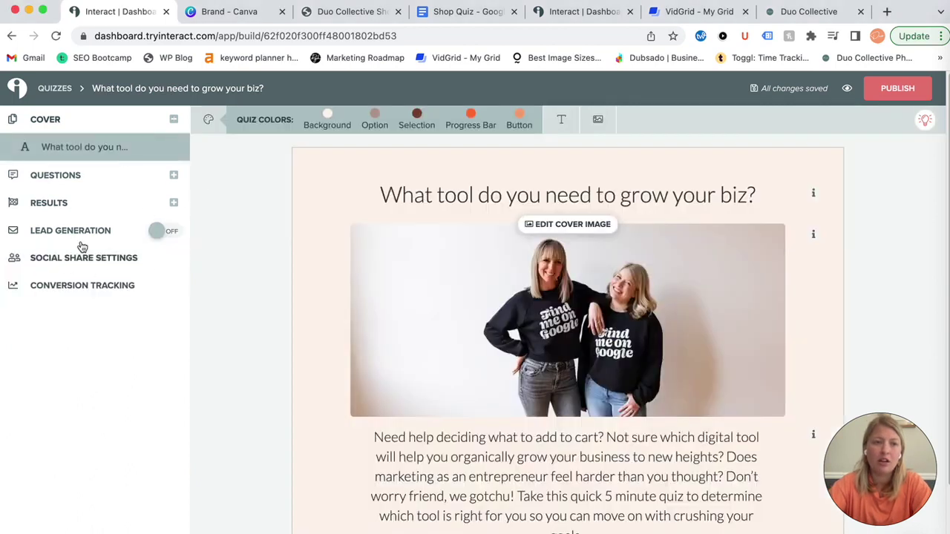
pyautogui.click(90, 203)
pyautogui.scroll(-3, 624, 415)
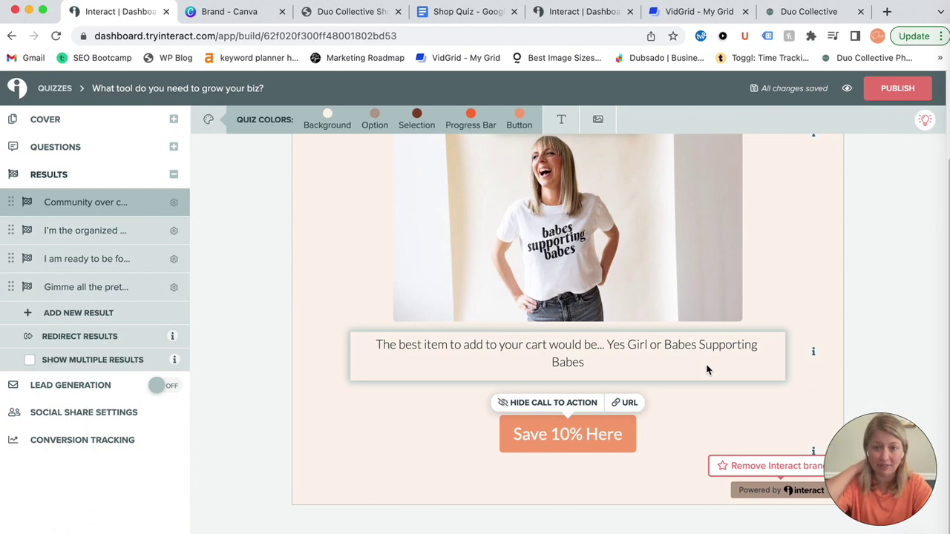
# Step: Publish the quiz changes and copy the live share link to the quiz
pyautogui.click(911, 89)
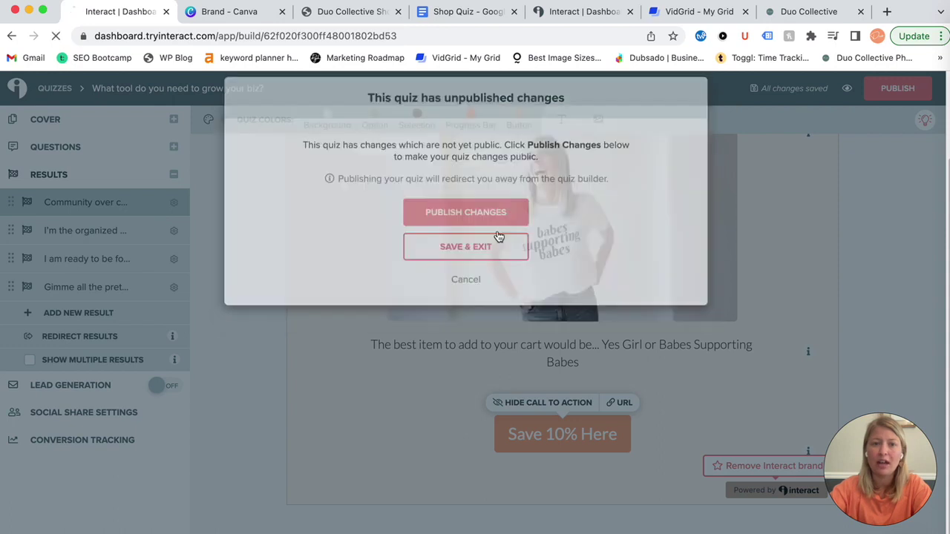
pyautogui.click(499, 234)
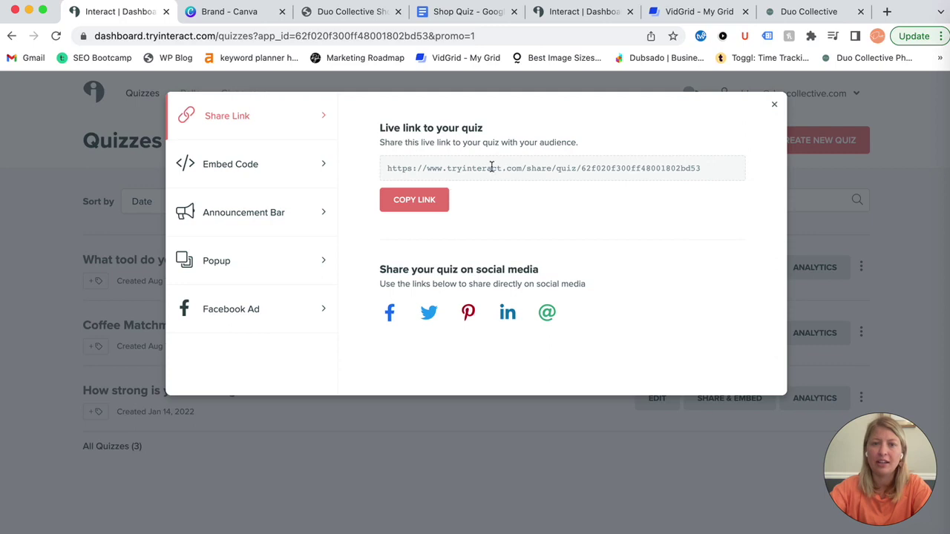
pyautogui.click(427, 200)
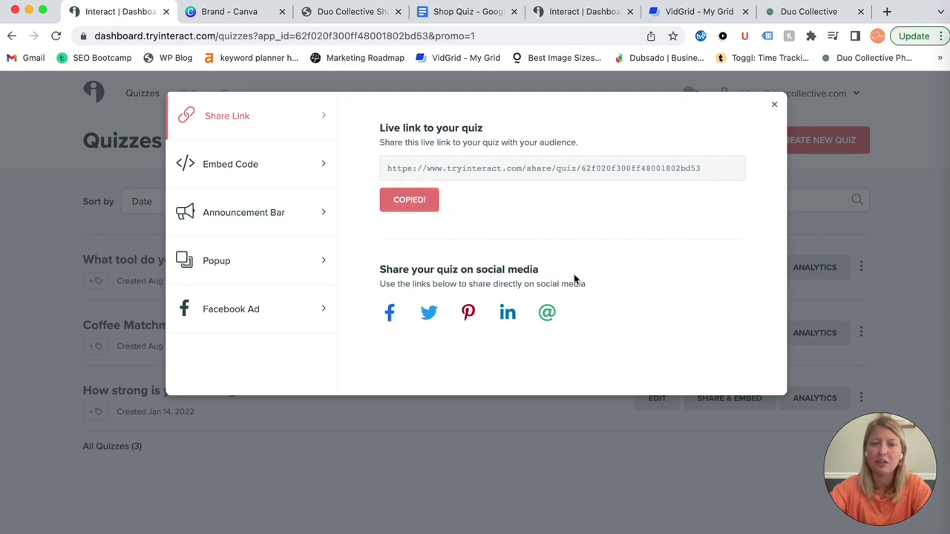